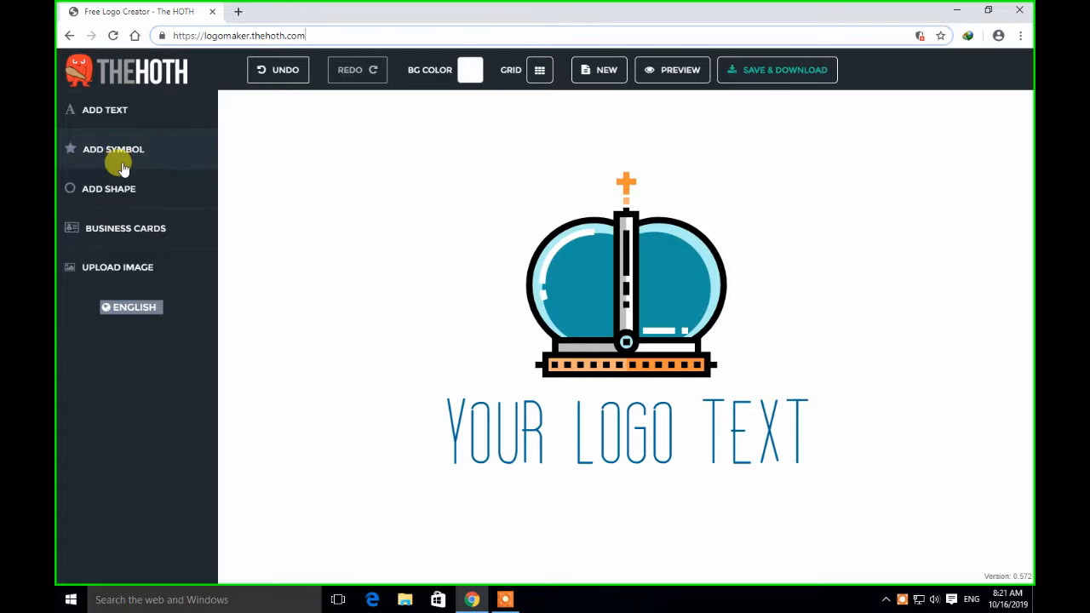
- Open the shape library, switch it to the full symbol collection and show the Art and Design category
left_click(113, 191)
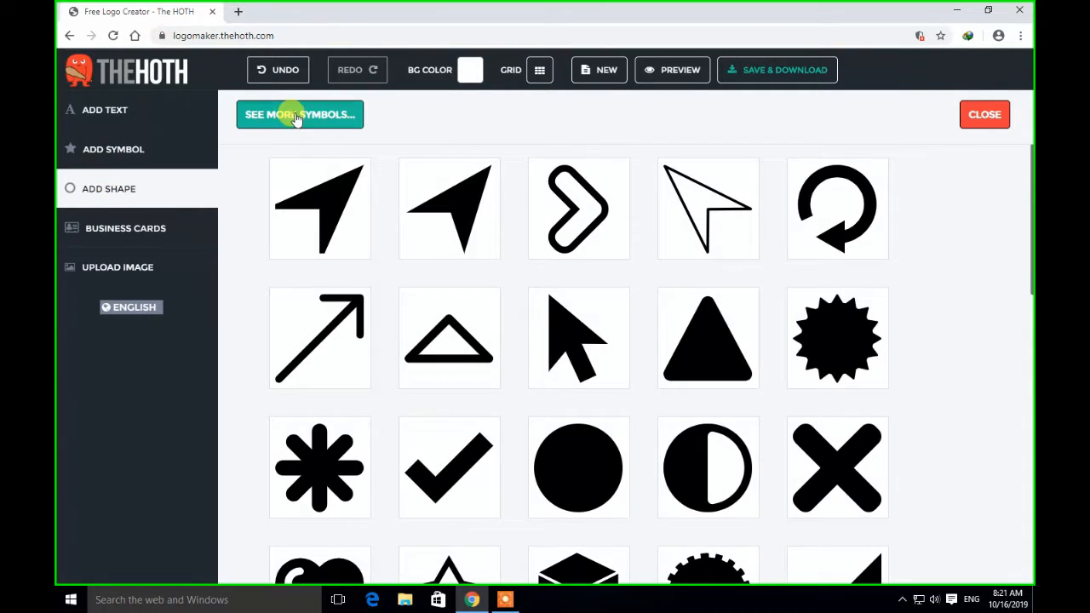
left_click(297, 117)
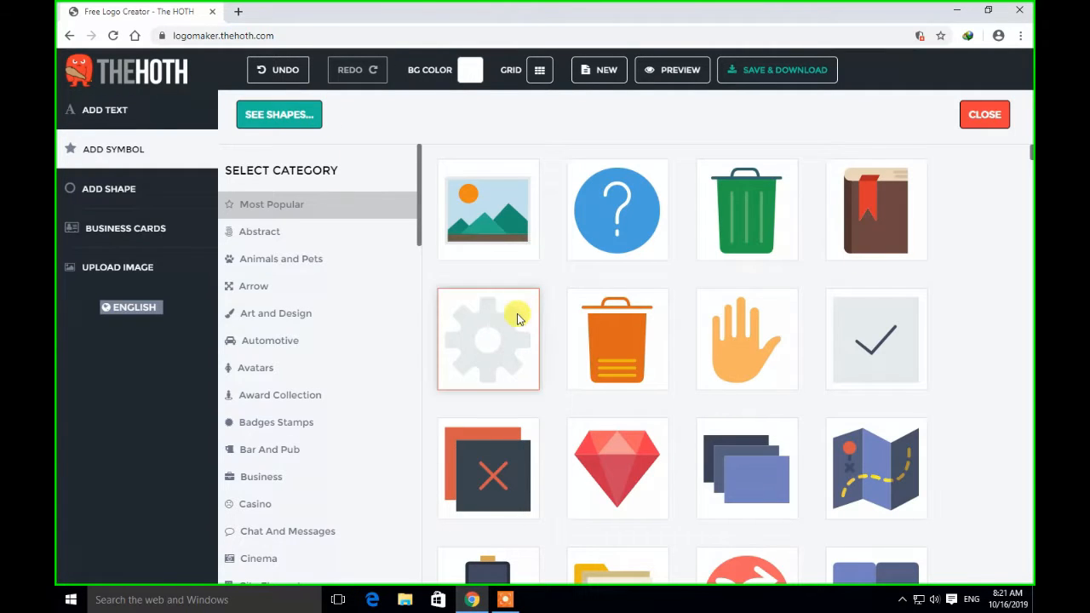
left_click(903, 599)
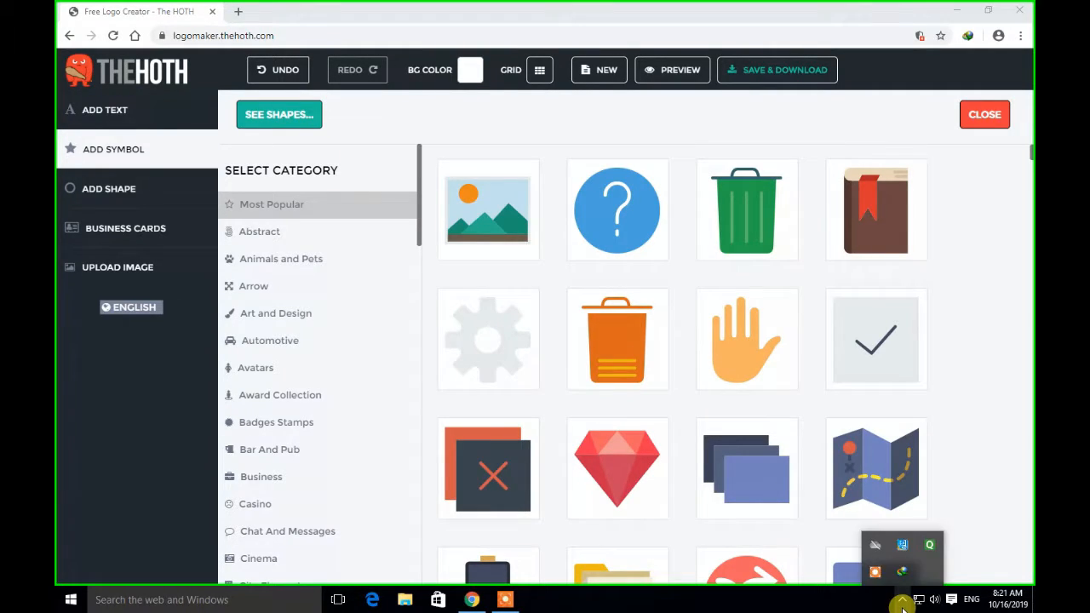
left_click(903, 599)
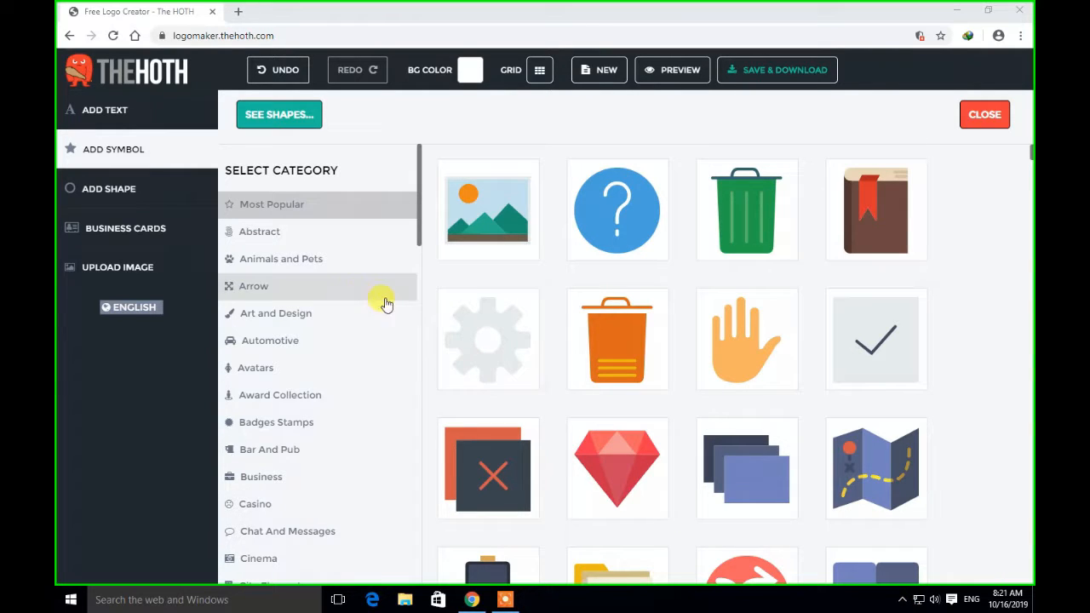
left_click(281, 329)
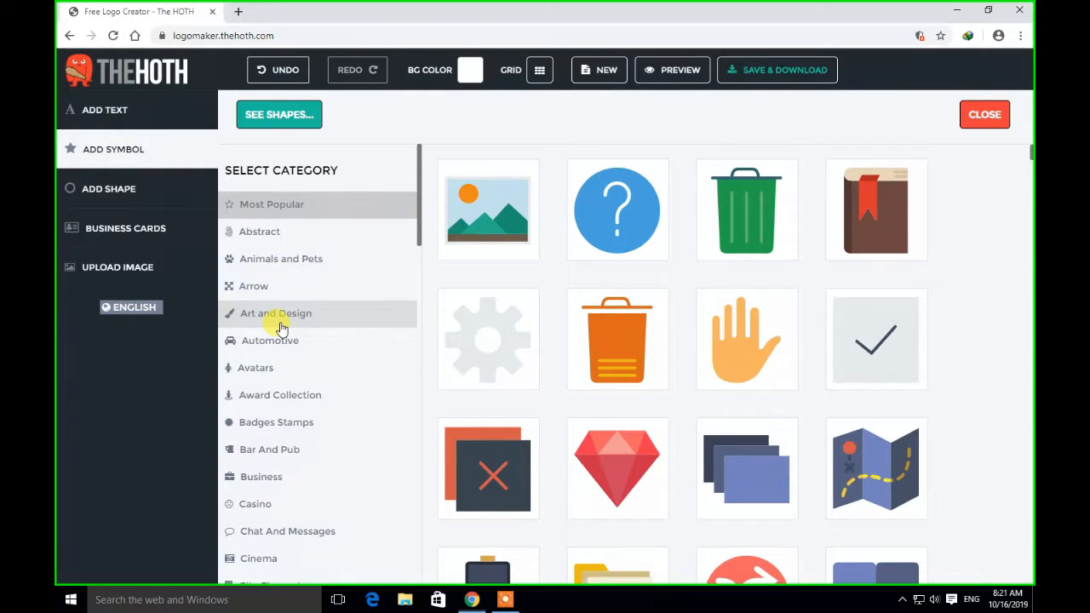
left_click(281, 329)
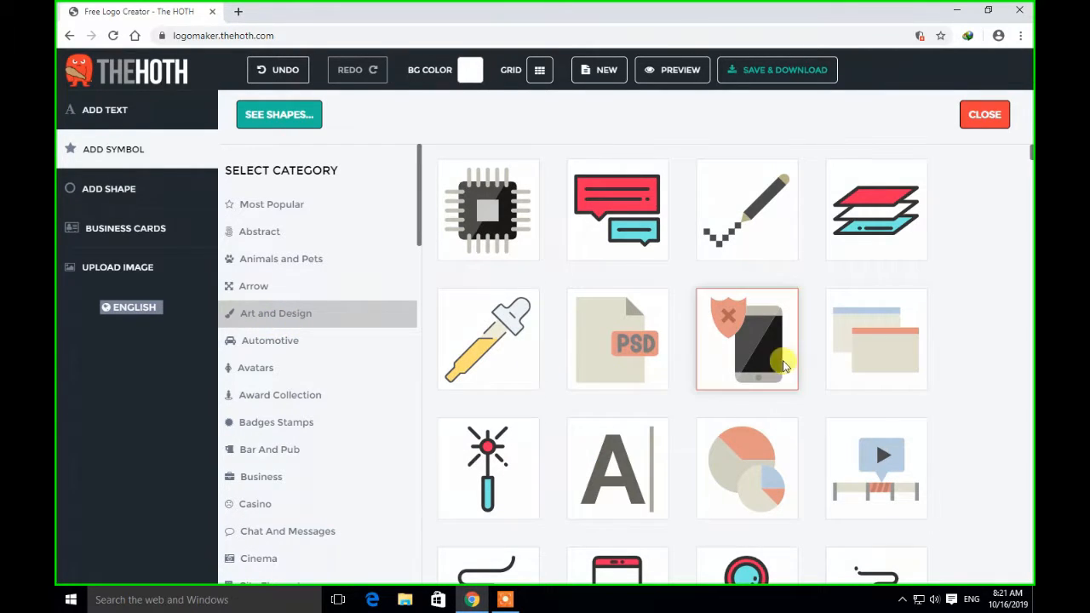
- Look through the symbol category list and show the Food and Drinks symbols
scroll(298, 467, "down", 1)
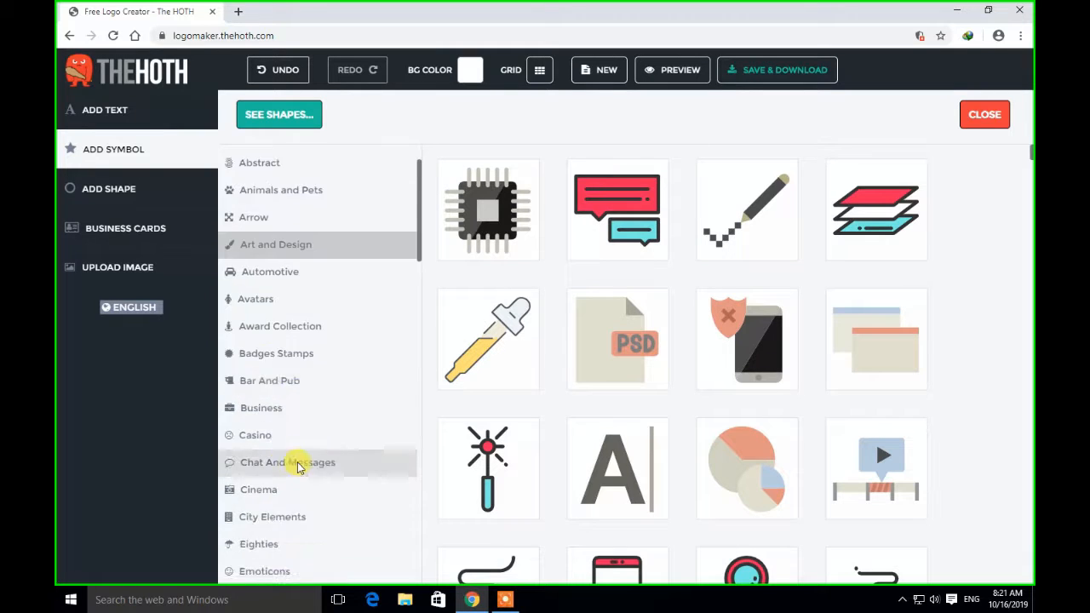
scroll(298, 467, "down", 10)
scroll(281, 545, "up", 3)
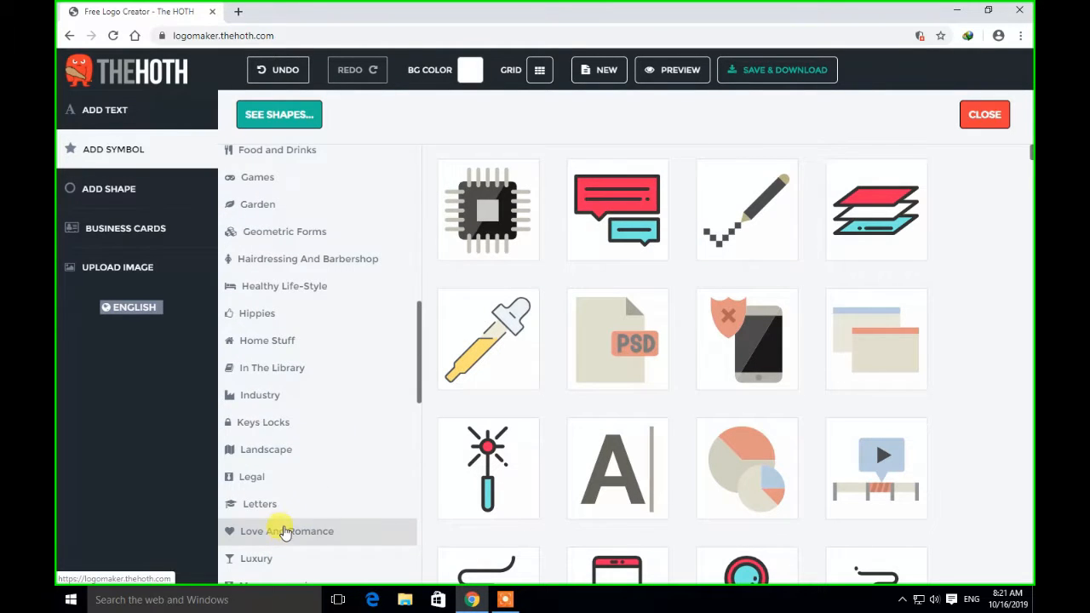
scroll(281, 485, "up", 1)
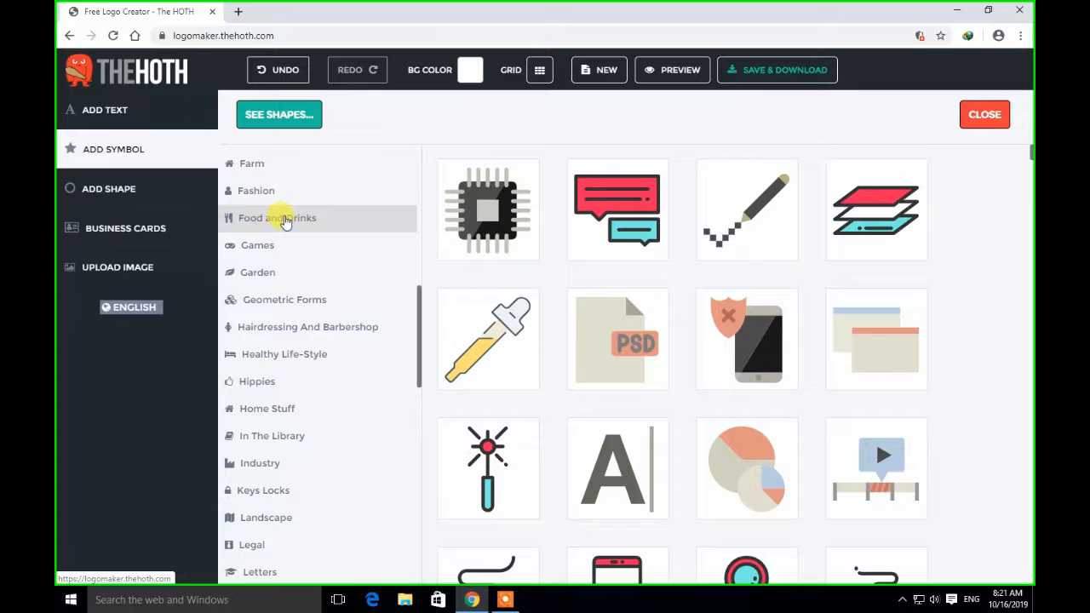
left_click(287, 224)
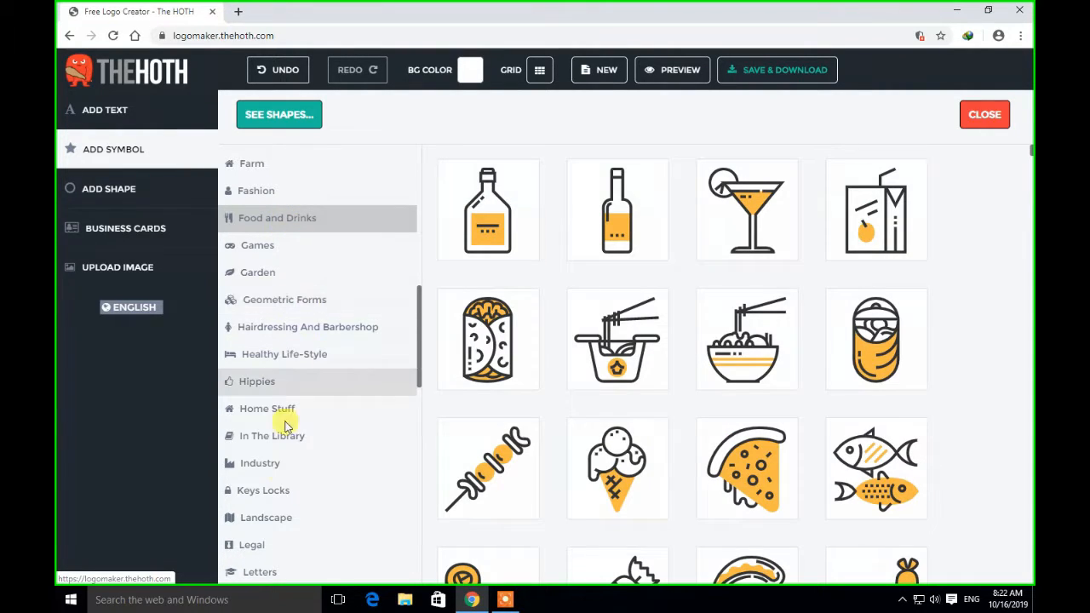
- Look through the remaining symbol categories and switch back to Art and Design
scroll(281, 511, "down", 3)
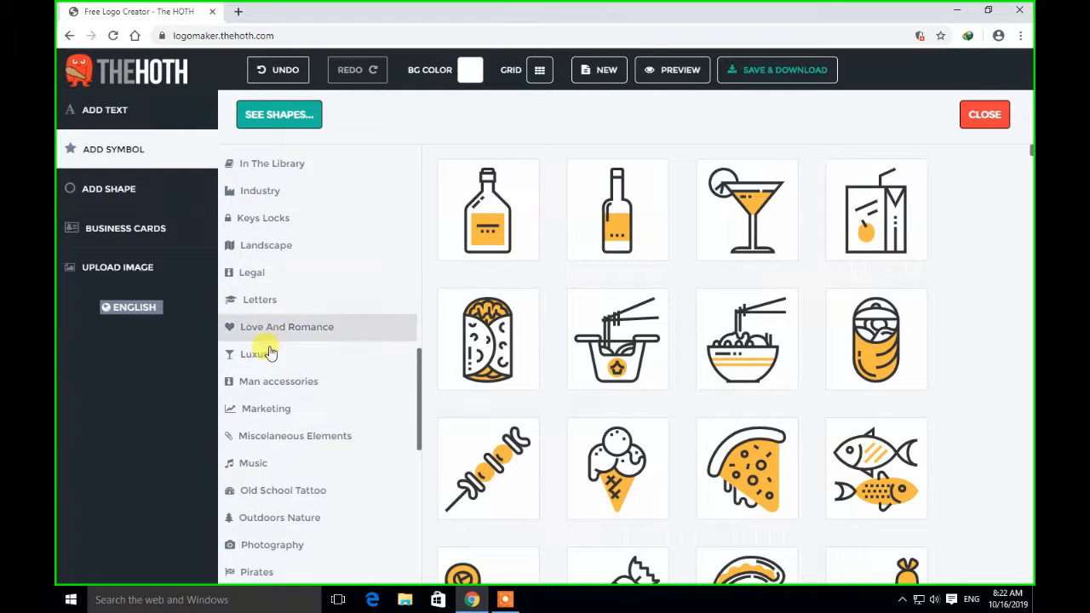
scroll(281, 511, "down", 5)
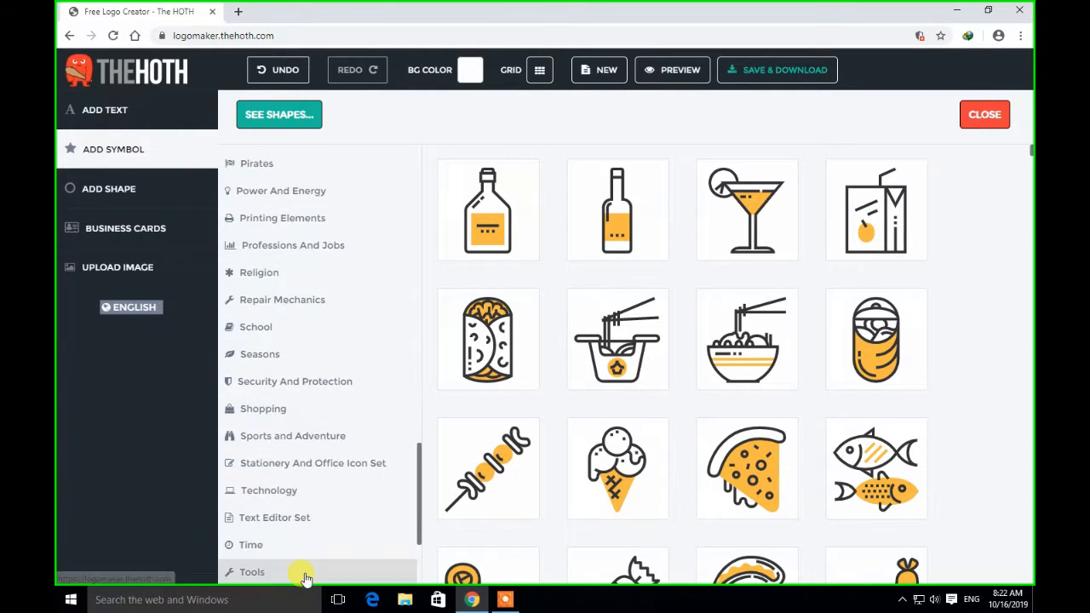
scroll(304, 511, "up", 8)
scroll(300, 431, "up", 4)
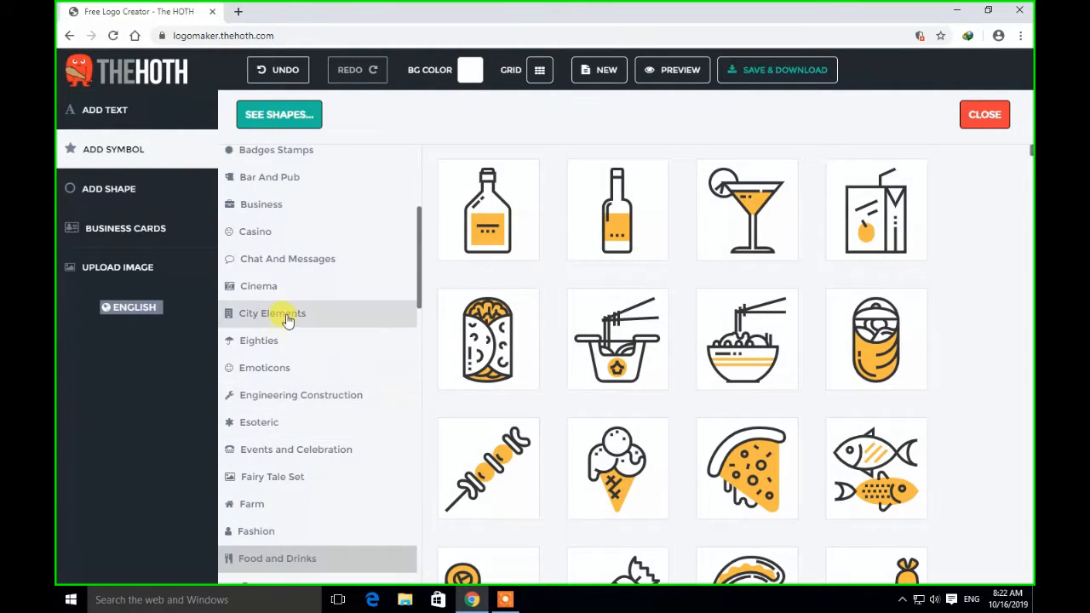
scroll(274, 348, "up", 3)
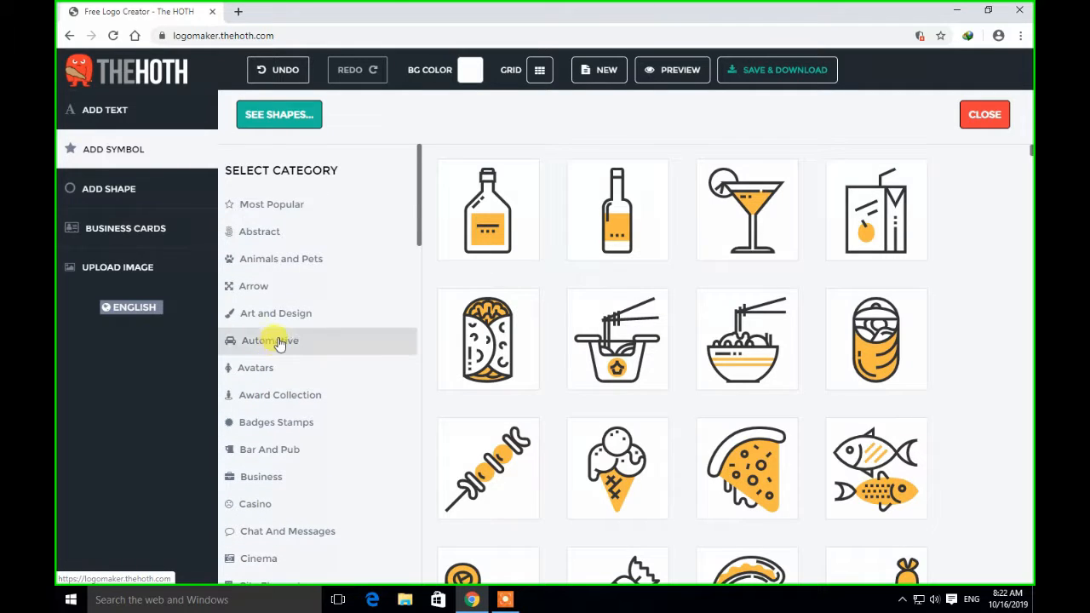
left_click(286, 324)
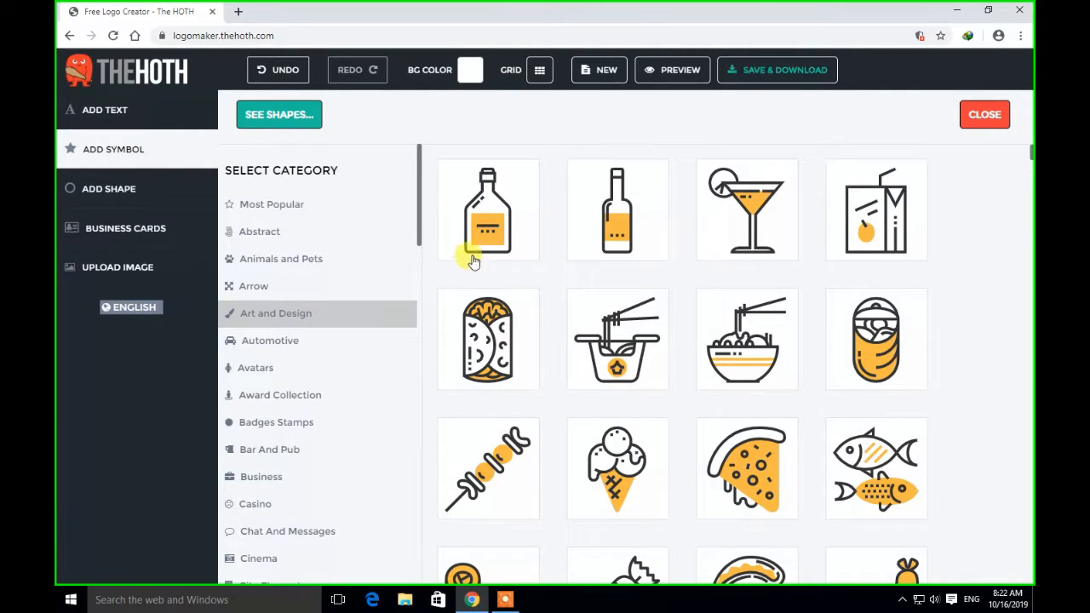
- Examine the symbols offered in the Art and Design category for one that suits the logo
scroll(510, 330, "down", 8)
scroll(671, 409, "up", 4)
scroll(673, 409, "down", 3)
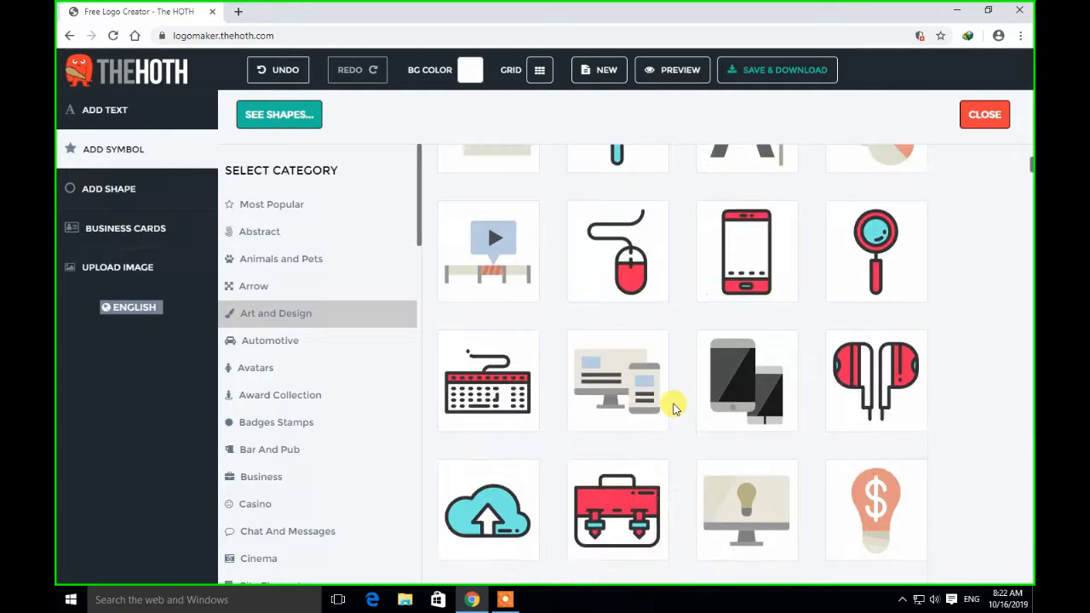
scroll(673, 409, "down", 12)
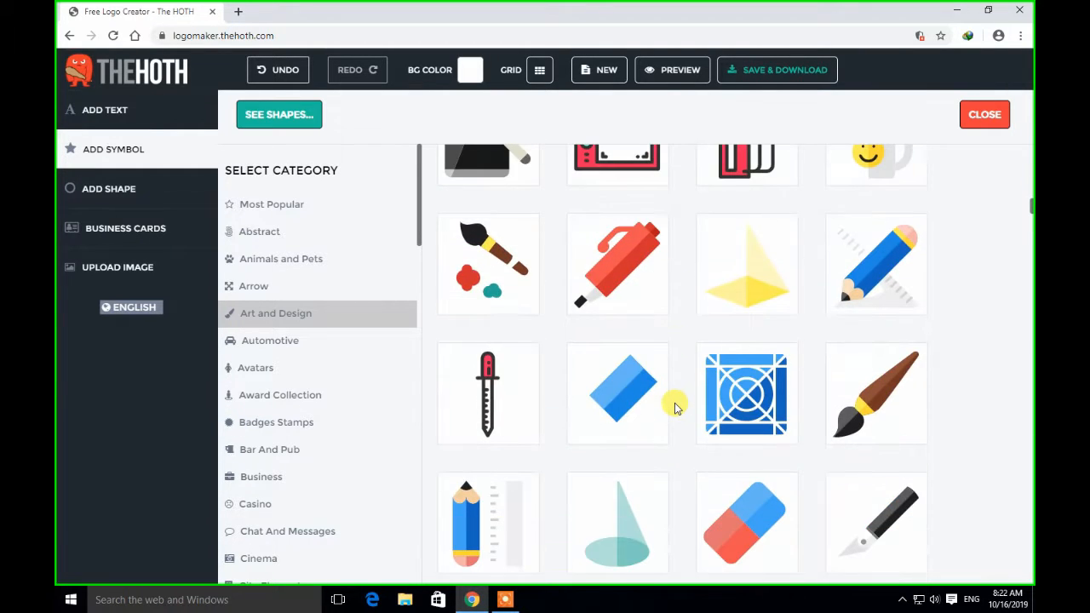
scroll(674, 408, "down", 12)
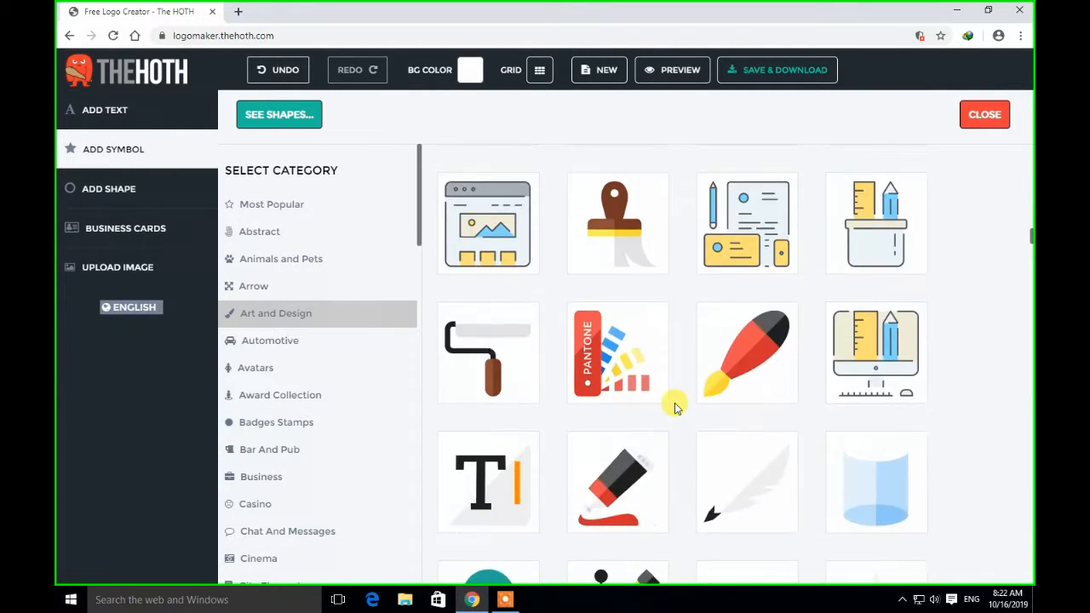
scroll(674, 408, "down", 6)
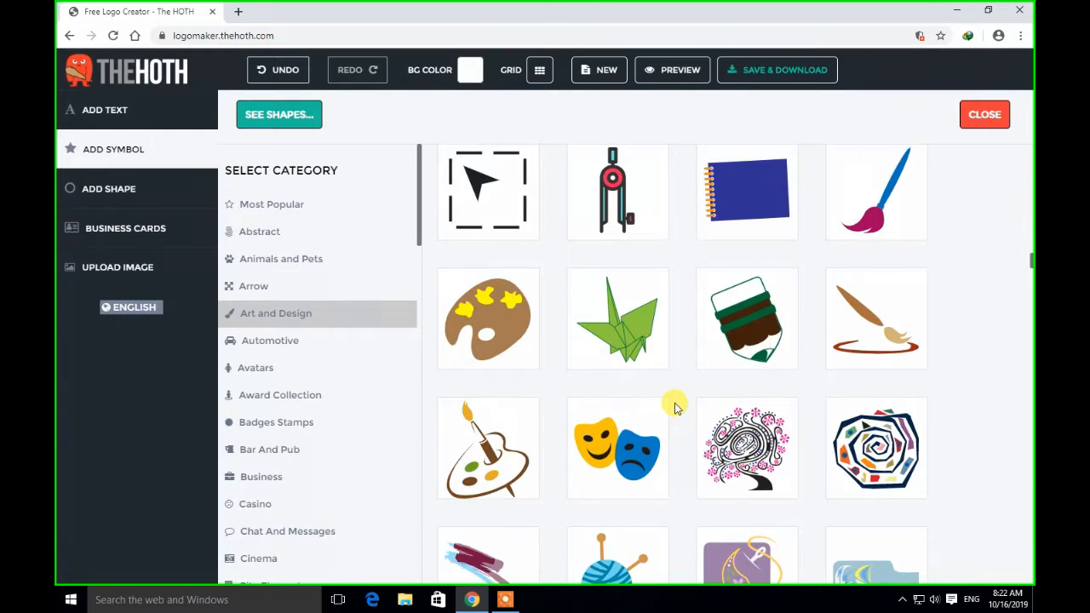
scroll(675, 407, "down", 8)
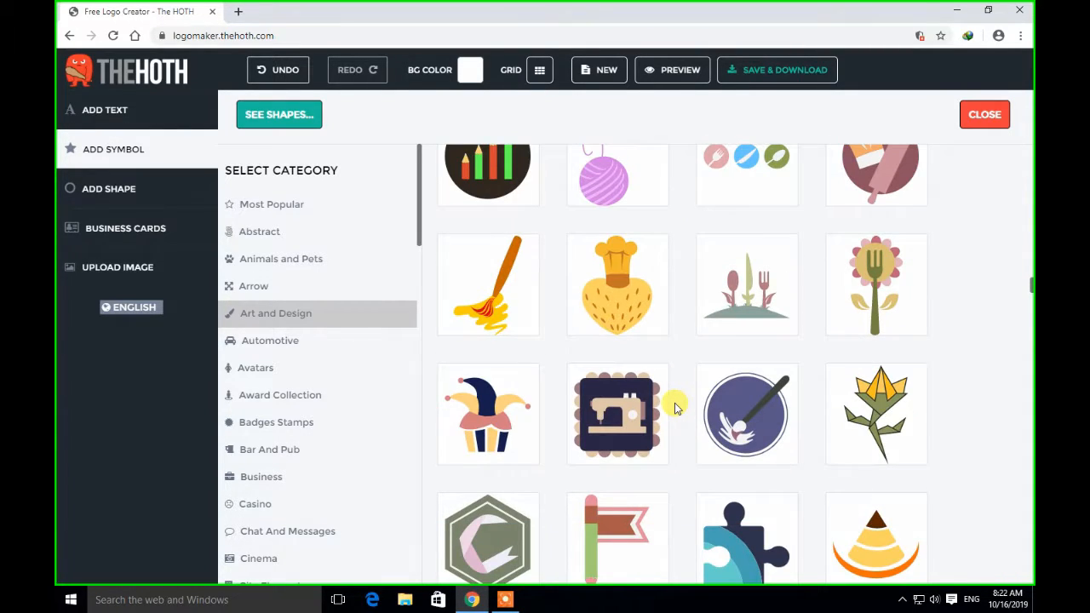
scroll(675, 407, "down", 3)
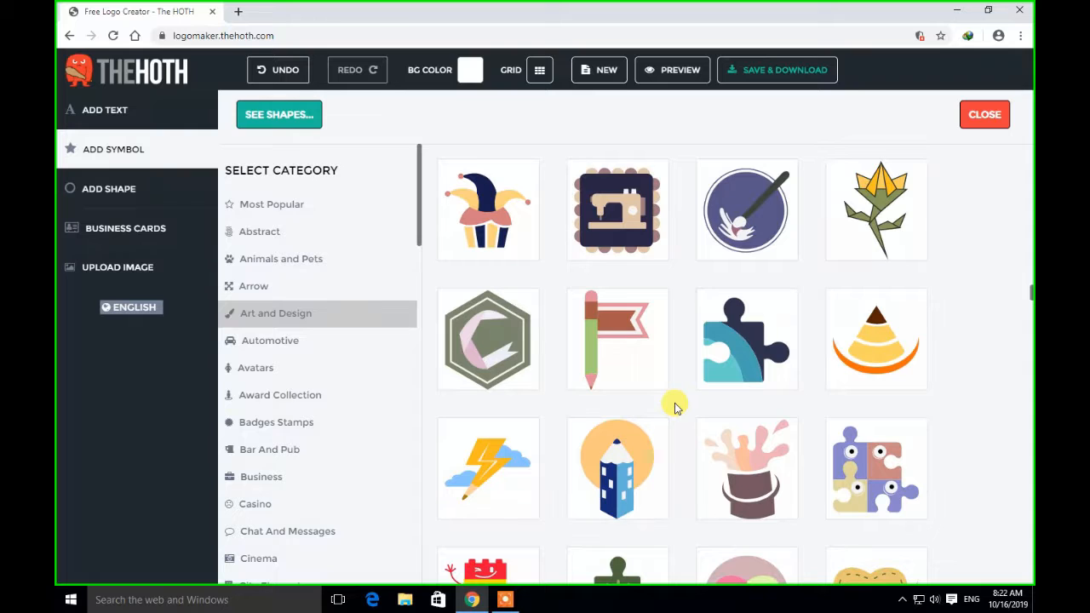
scroll(675, 407, "down", 6)
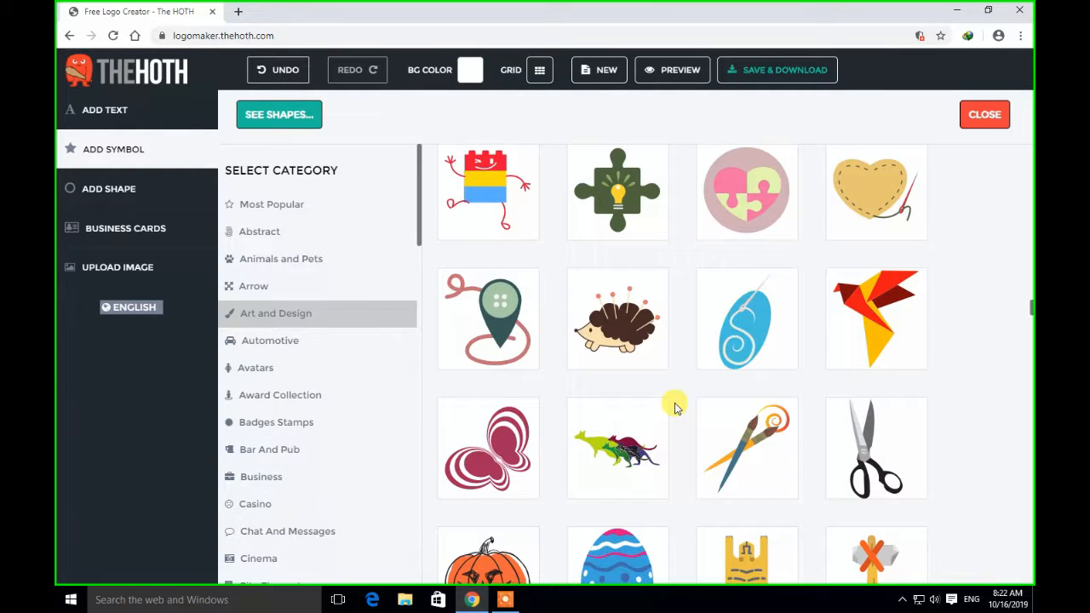
scroll(675, 405, "up", 10)
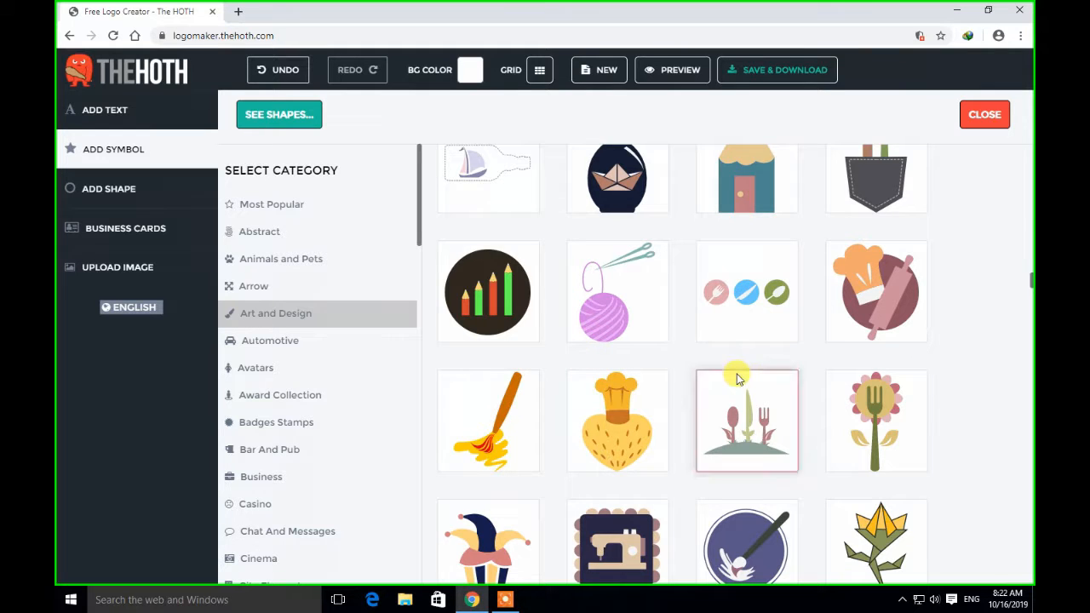
scroll(628, 403, "down", 5)
scroll(584, 407, "down", 15)
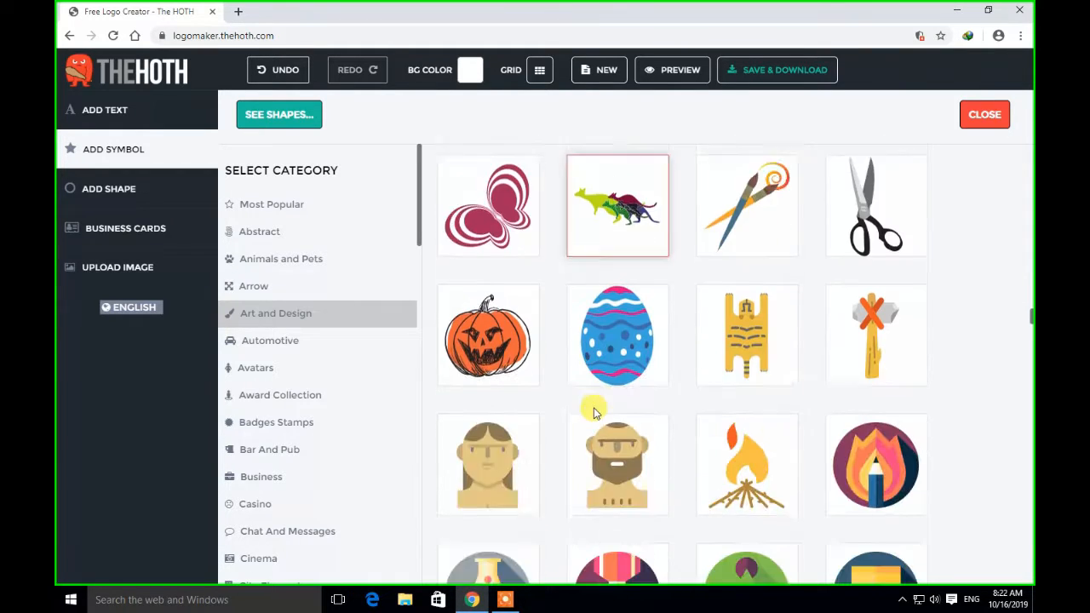
scroll(594, 411, "down", 12)
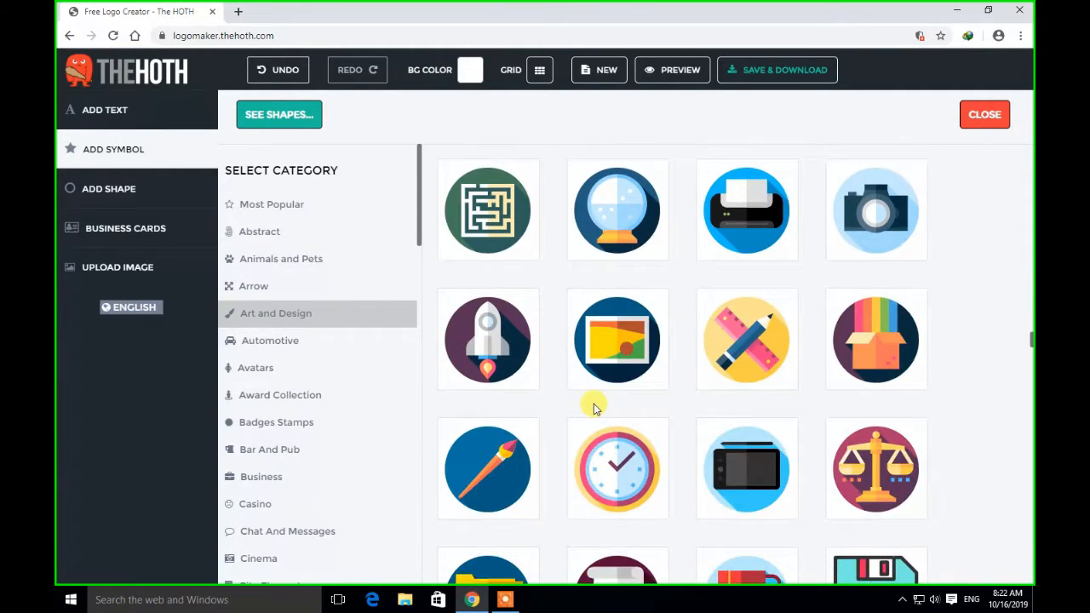
scroll(594, 407, "down", 12)
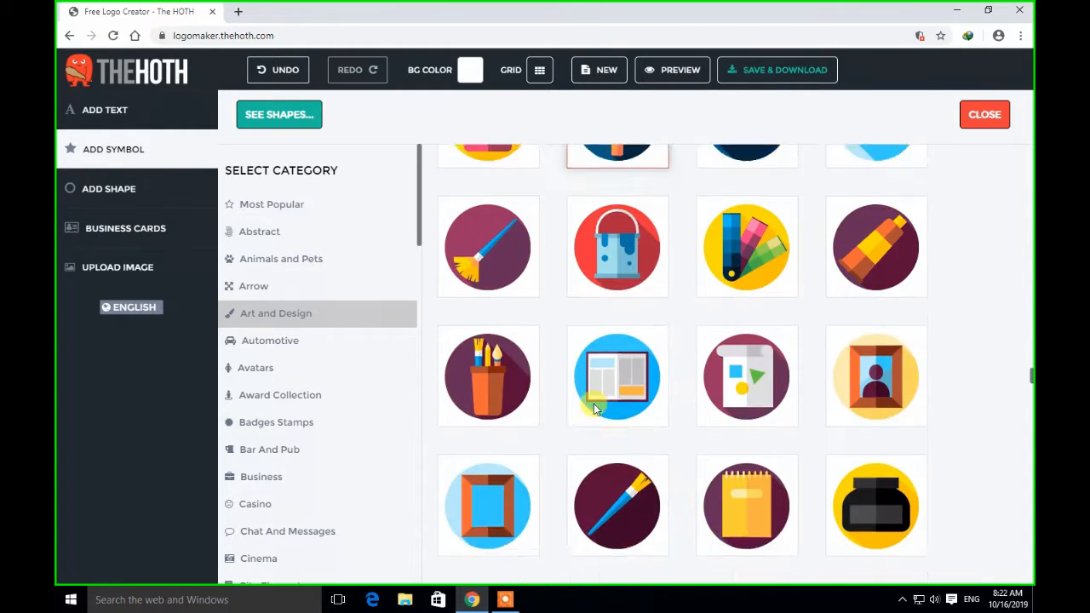
scroll(593, 407, "down", 12)
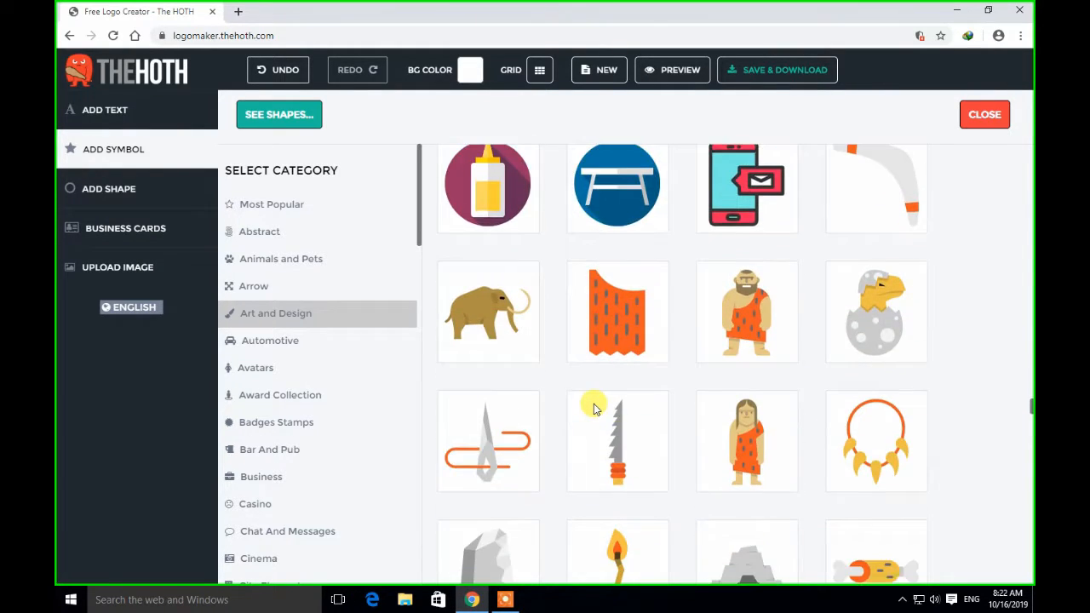
scroll(594, 407, "down", 4)
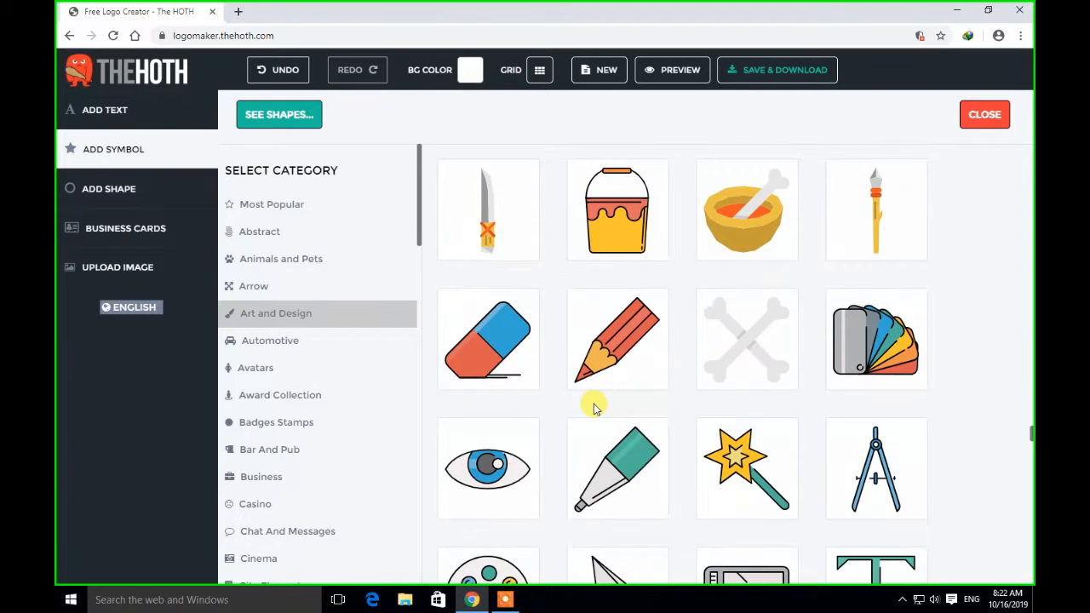
scroll(594, 407, "down", 10)
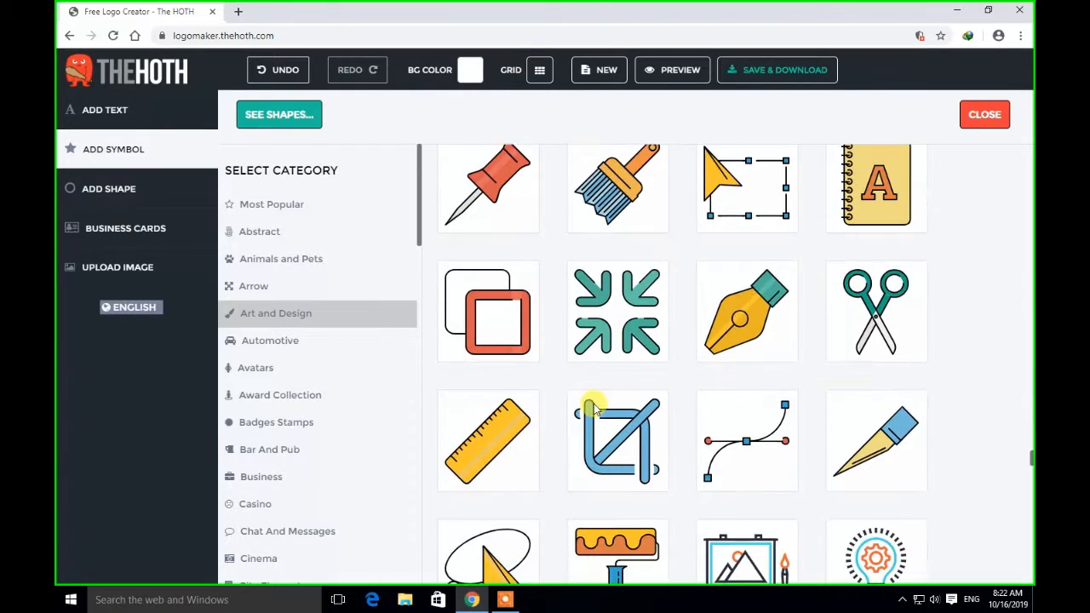
scroll(689, 454, "down", 5)
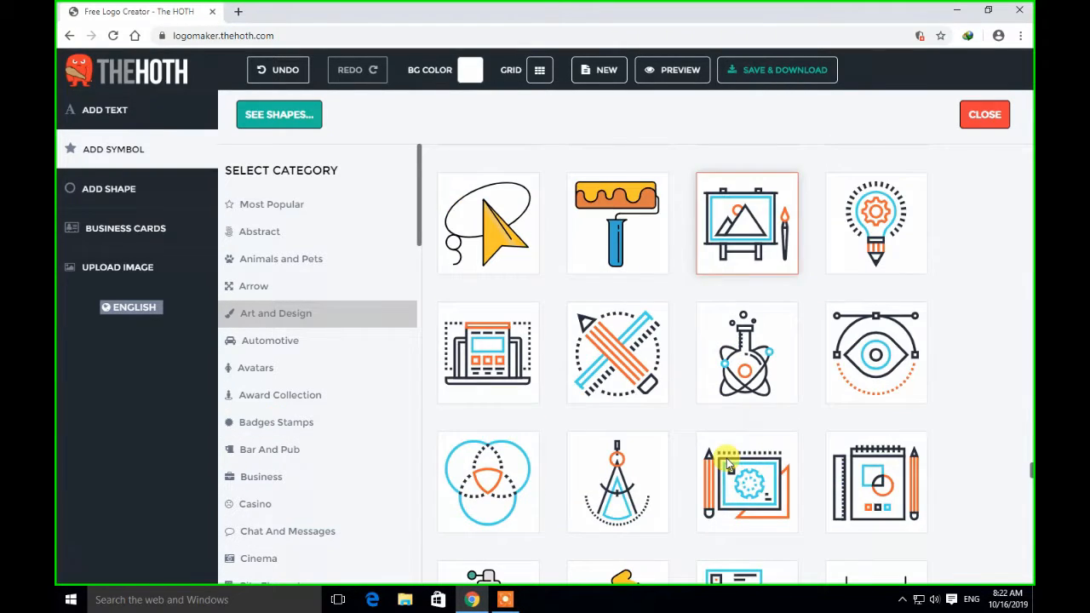
scroll(690, 453, "down", 12)
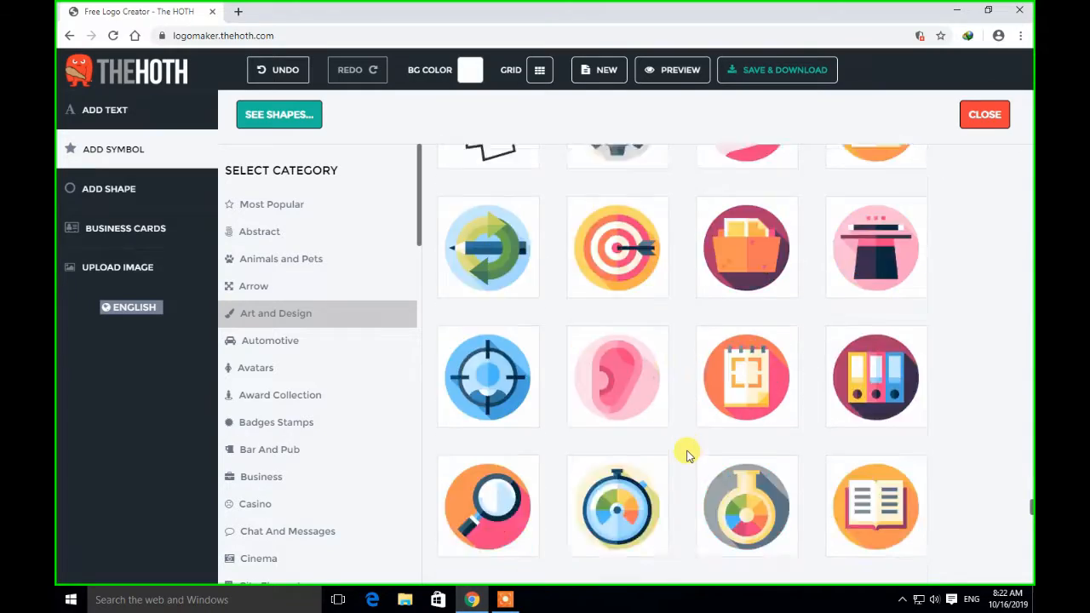
scroll(688, 454, "up", 6)
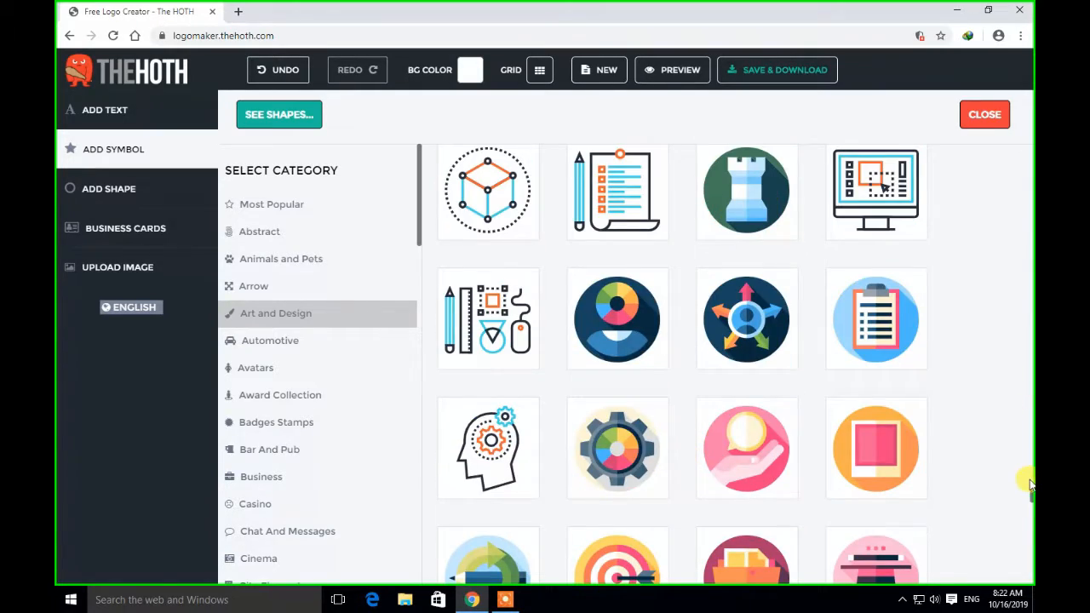
- Replace the crown symbol on the canvas with the Art and Design symbol of a brown-outlined paint palette with an upright brush
left_click_drag(1030, 498, 1014, 140)
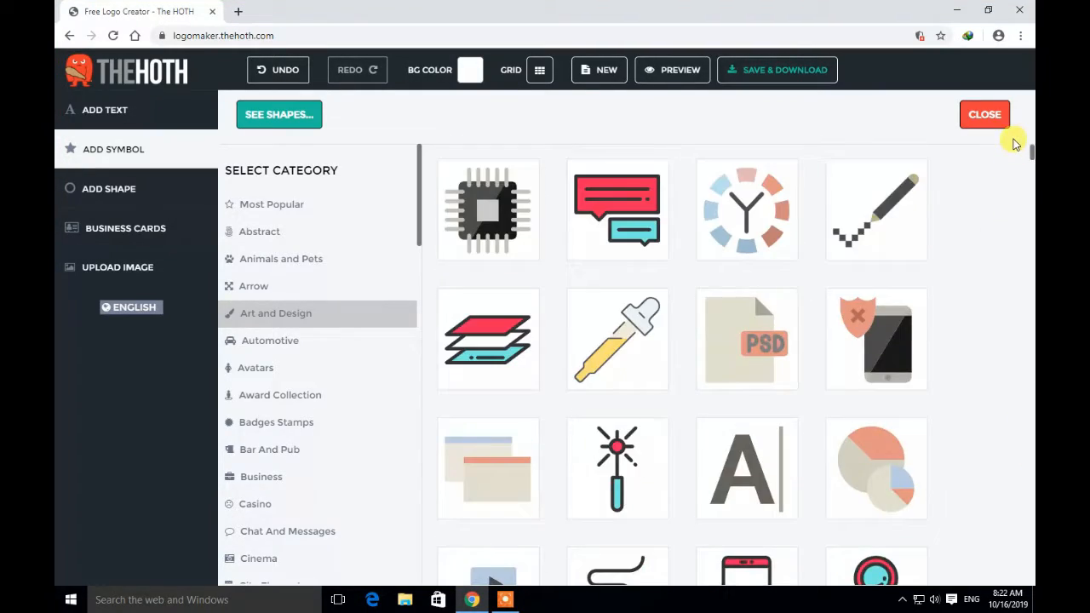
scroll(610, 386, "down", 3)
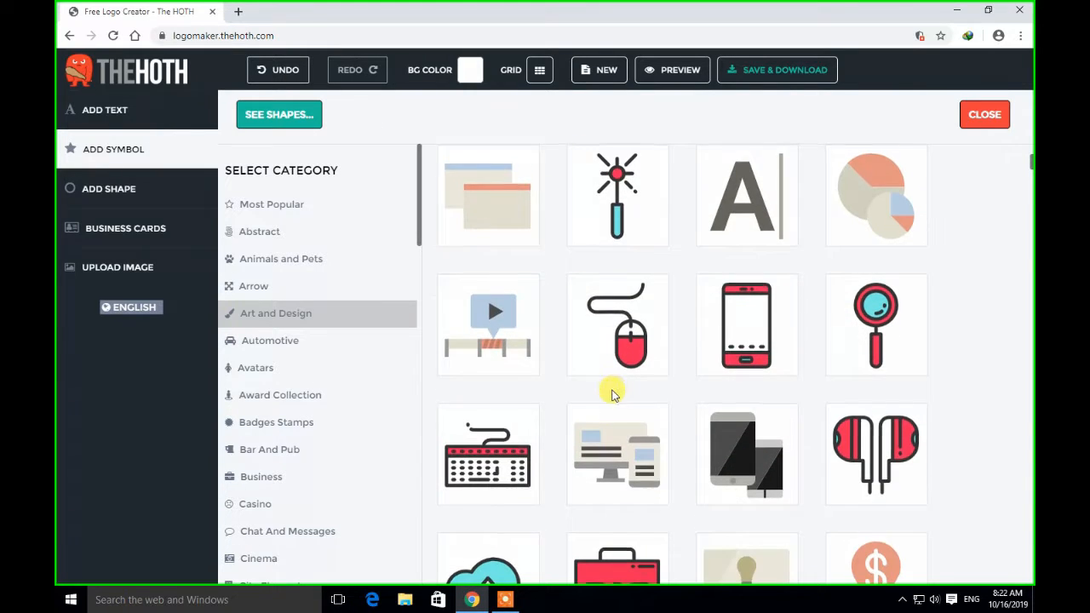
scroll(613, 388, "down", 3)
scroll(610, 396, "down", 8)
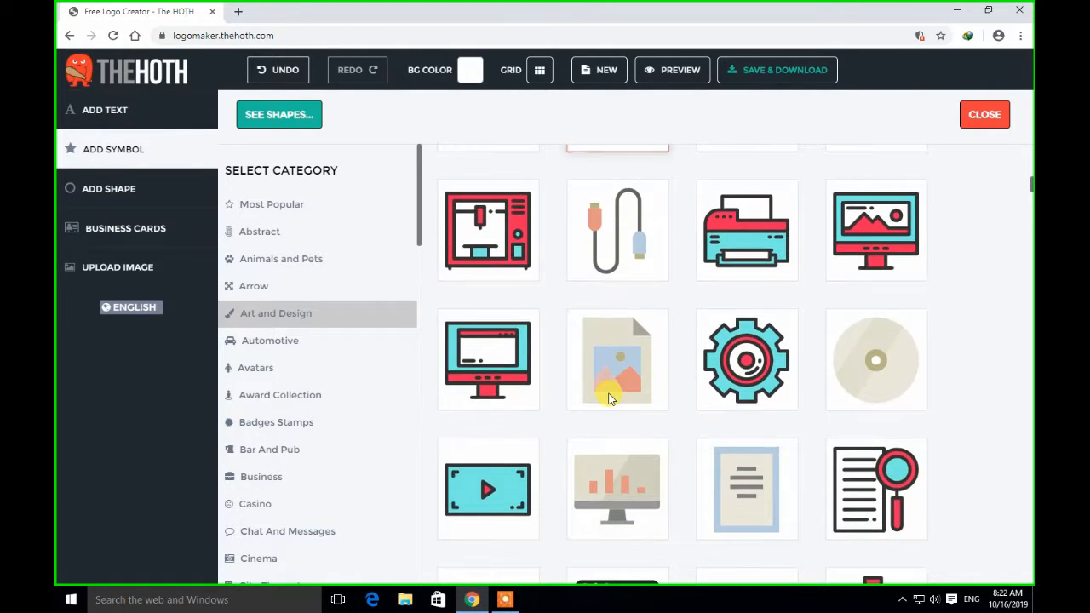
scroll(610, 397, "down", 3)
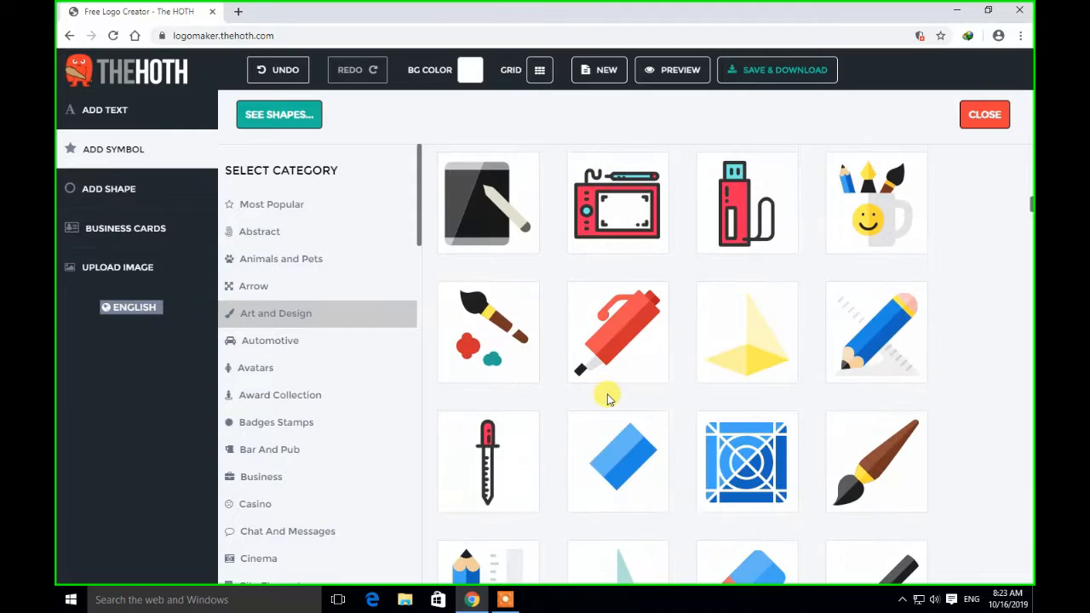
scroll(610, 399, "down", 8)
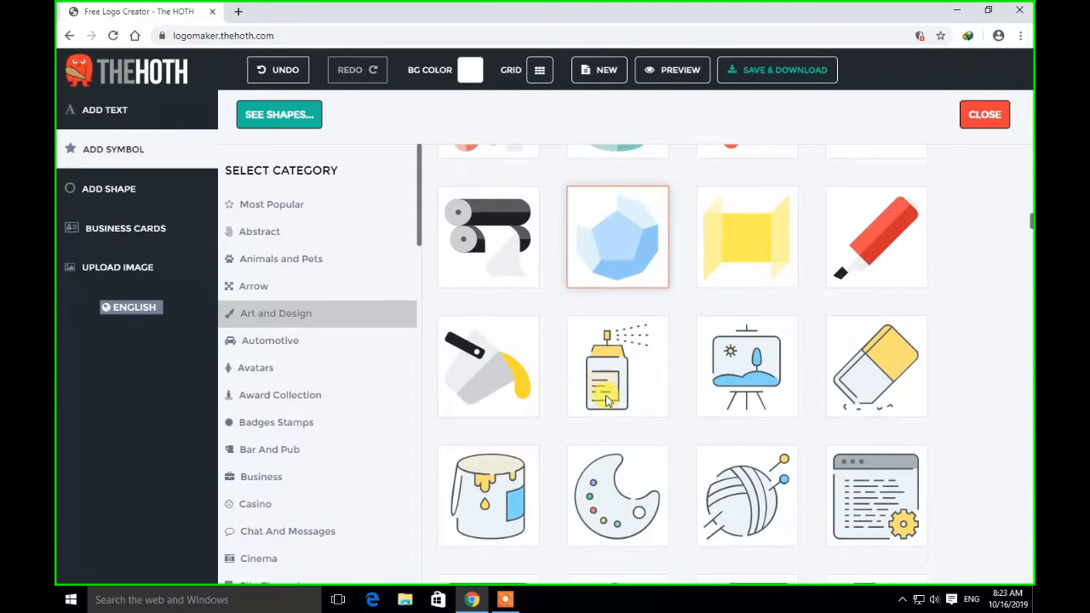
scroll(606, 402, "down", 5)
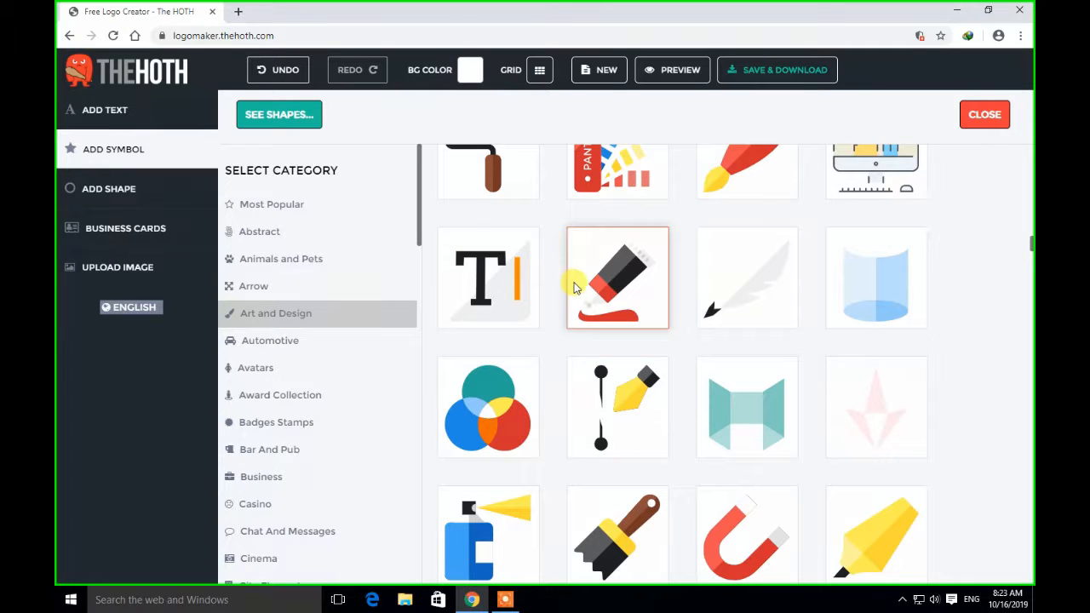
scroll(598, 447, "down", 7)
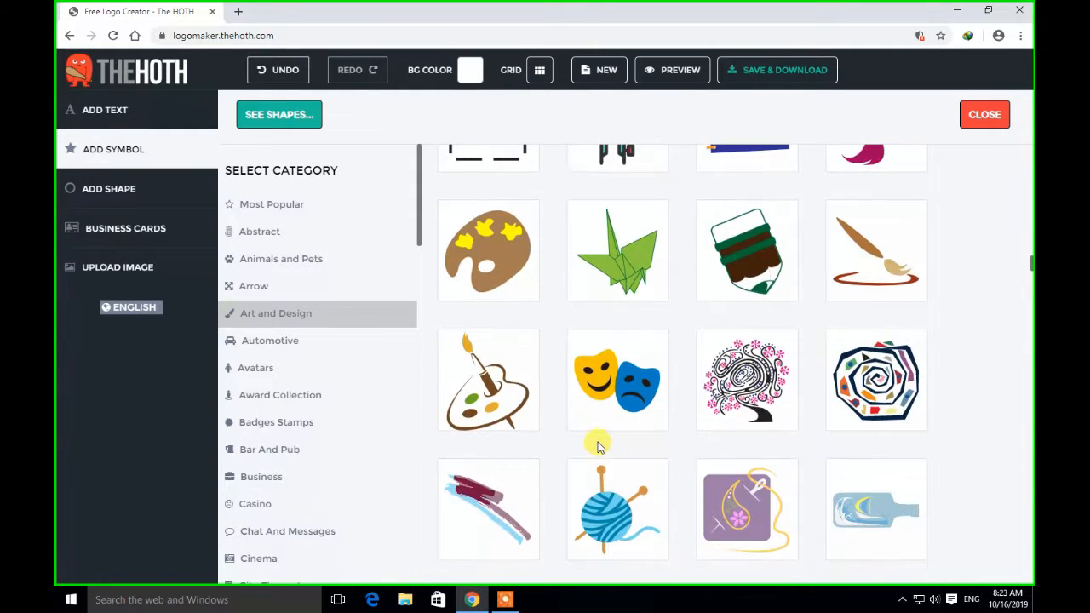
left_click(507, 419)
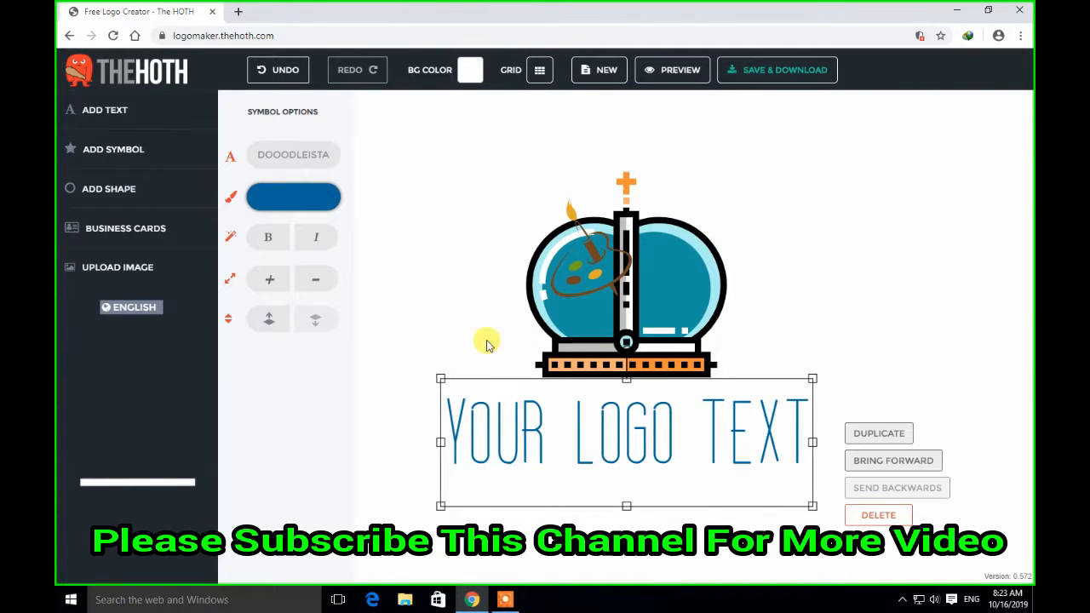
left_click(659, 274)
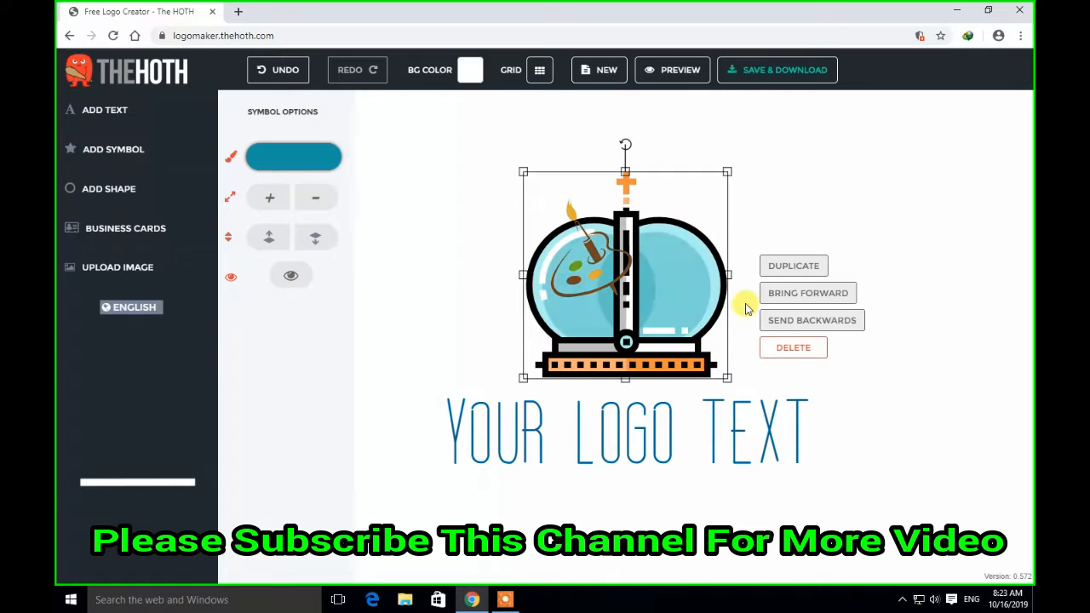
left_click(783, 349)
- Enlarge the palette symbol to about twice its size and move it over the beginning of the logo text
left_click(626, 274)
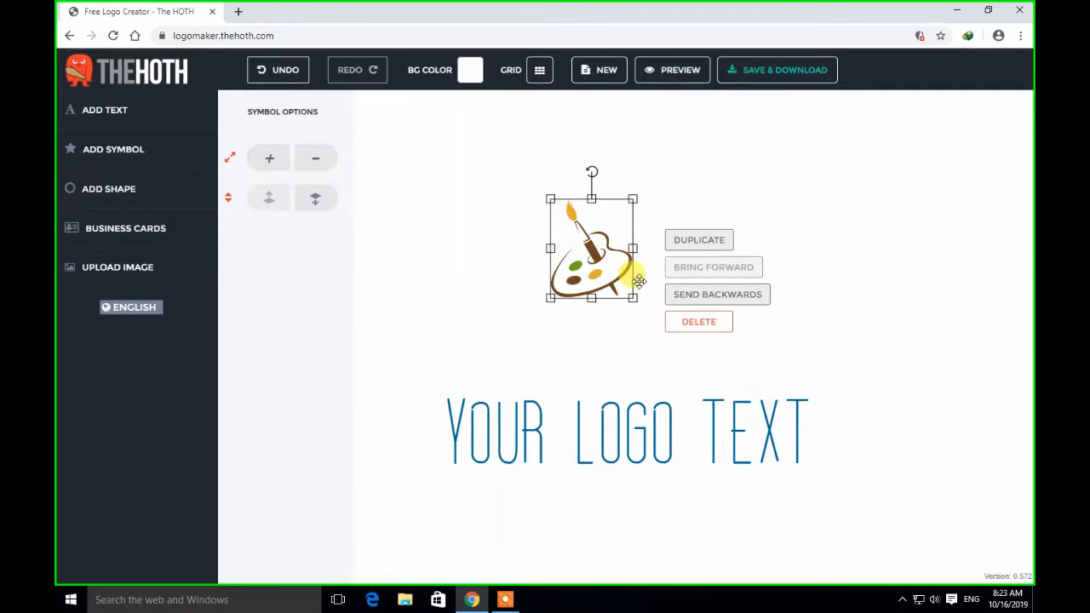
left_click_drag(631, 295, 758, 360)
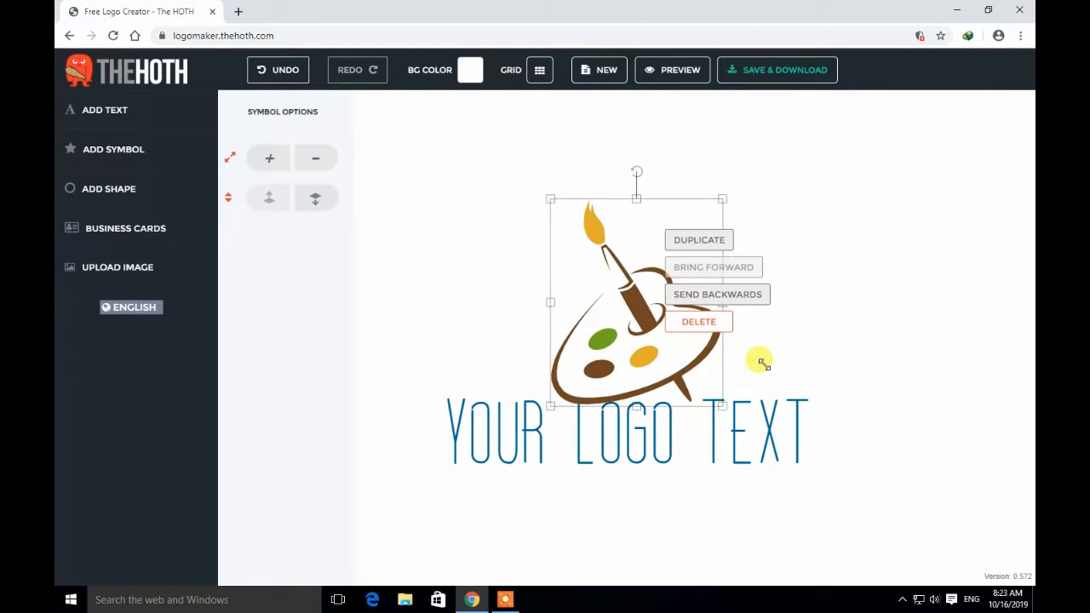
left_click_drag(650, 316, 526, 316)
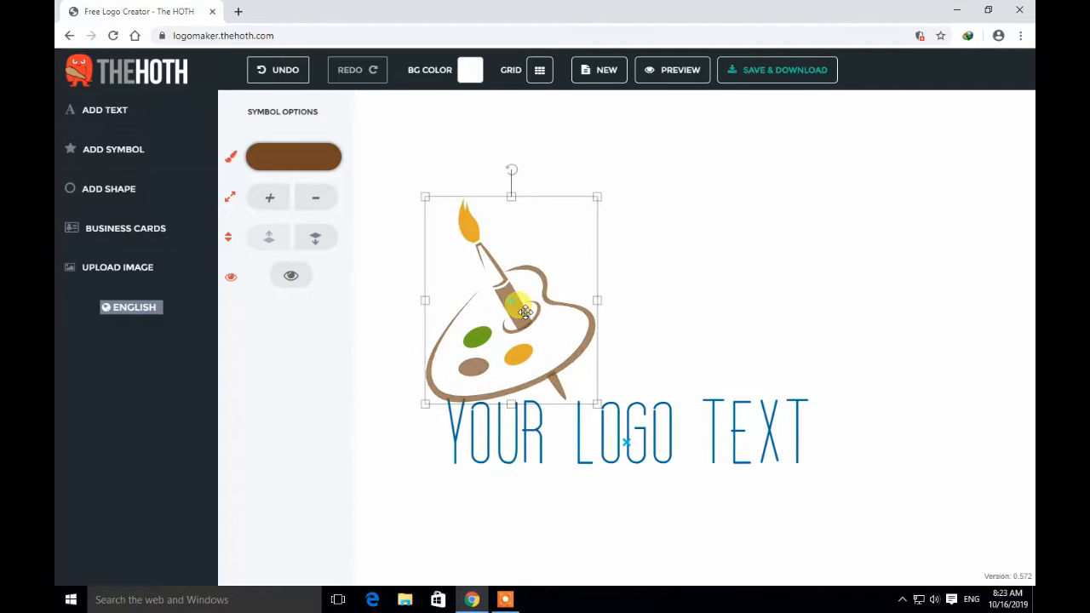
- Place the logo text directly beside the palette symbol, to its right, and scale the text down slightly
left_click(605, 430)
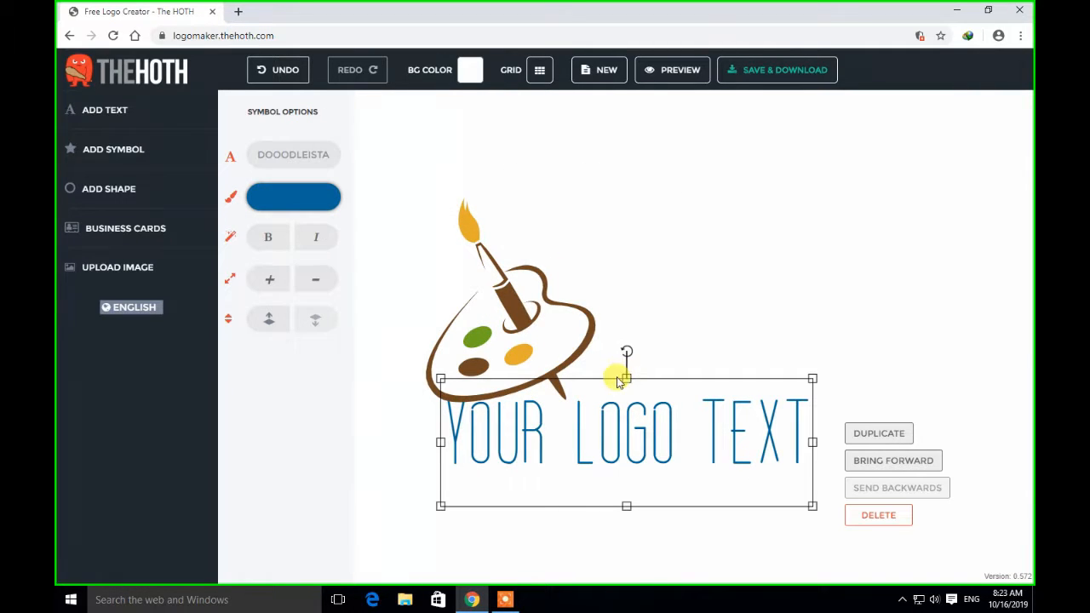
left_click(583, 374)
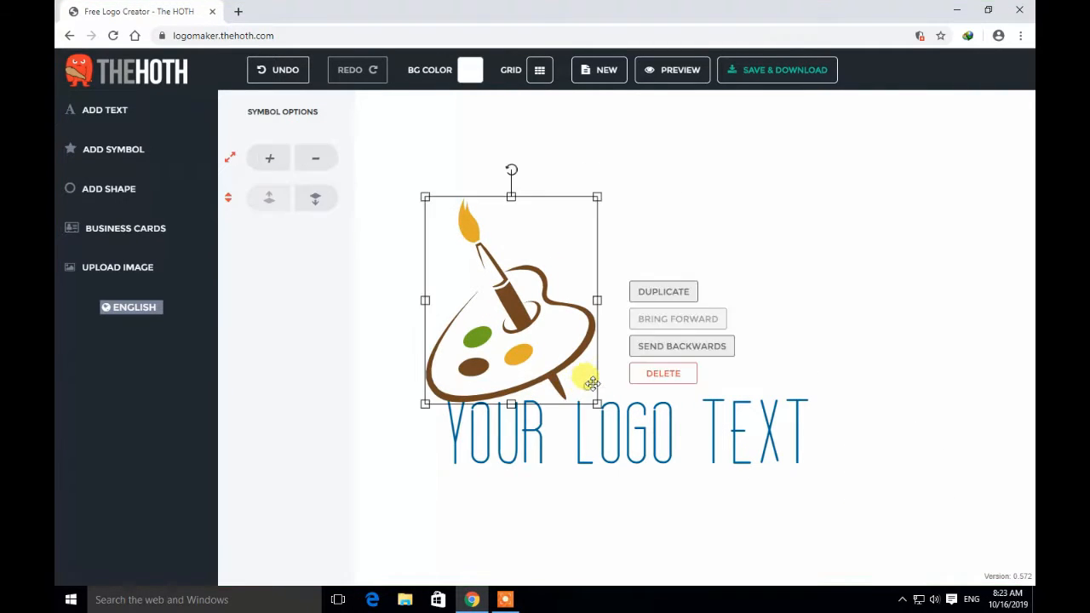
left_click(630, 411)
left_click_drag(628, 414, 788, 307)
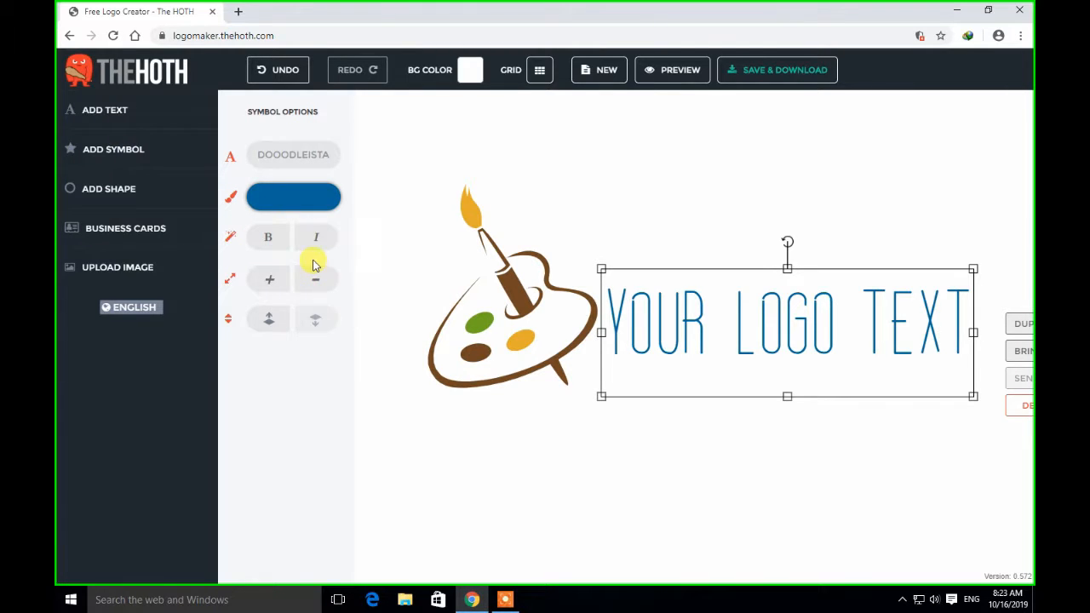
left_click_drag(972, 396, 886, 399)
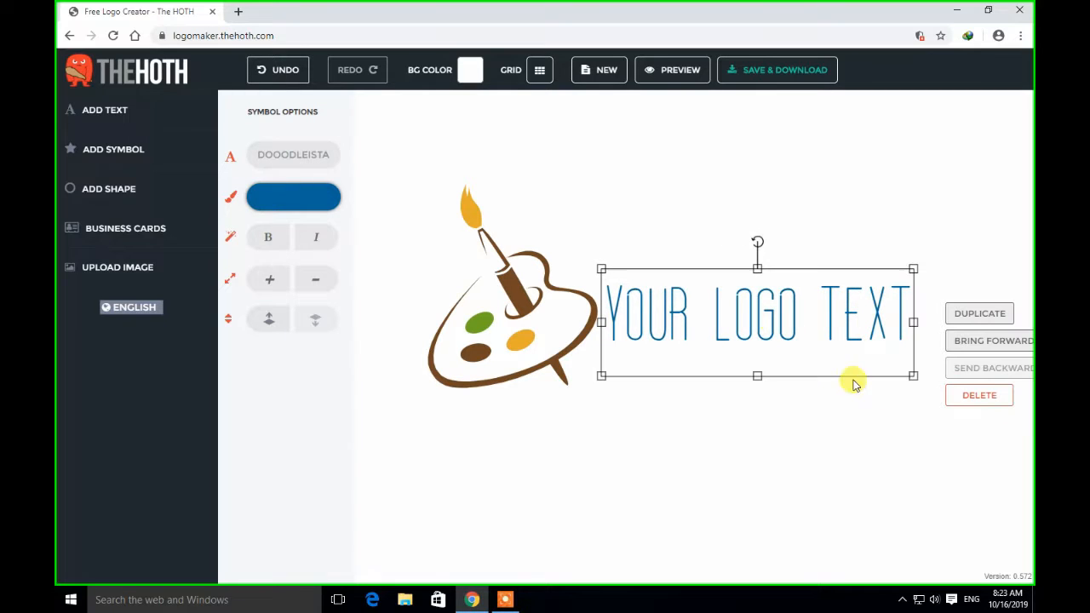
- Replace the placeholder logo text with "WALL DESIGN"
left_click(772, 321)
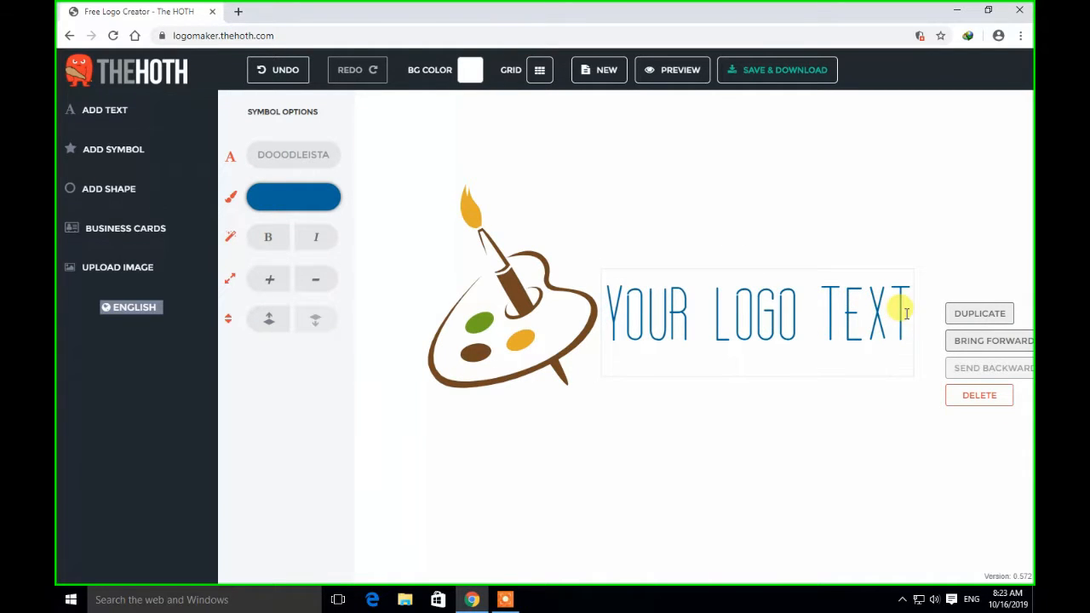
left_click(906, 313)
key("BackSpace")
key("BackSpace")
key("BackSpace")
key("BackSpace")
key("BackSpace")
key("BackSpace")
key("BackSpace")
key("BackSpace")
key("BackSpace")
key("BackSpace")
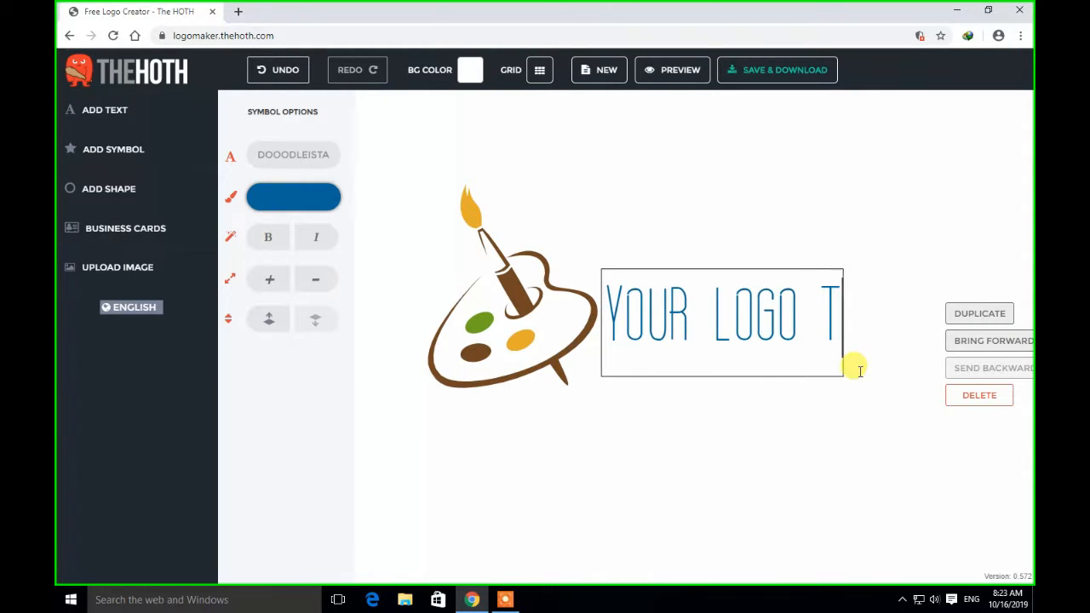
key("BackSpace")
key("BackSpace")
key("BackSpace")
key("BackSpace")
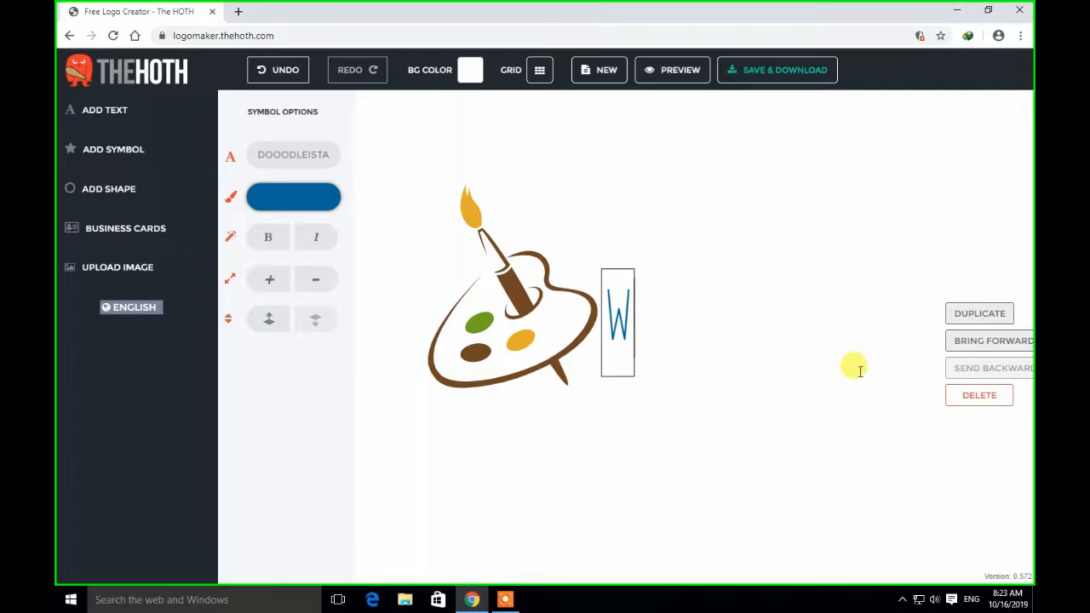
type("WALL")
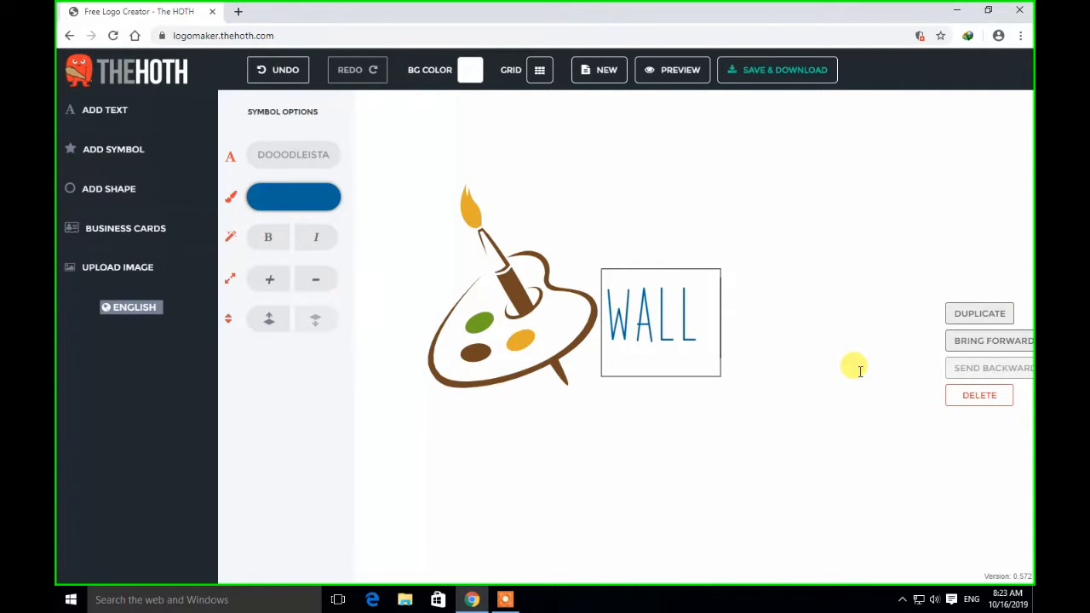
type(" DE")
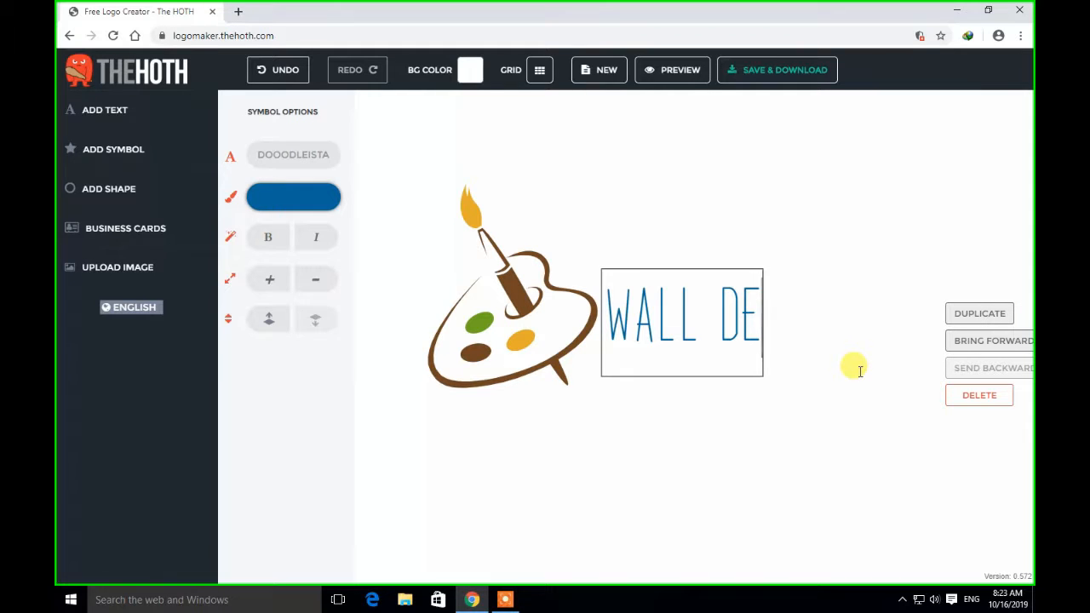
type("S")
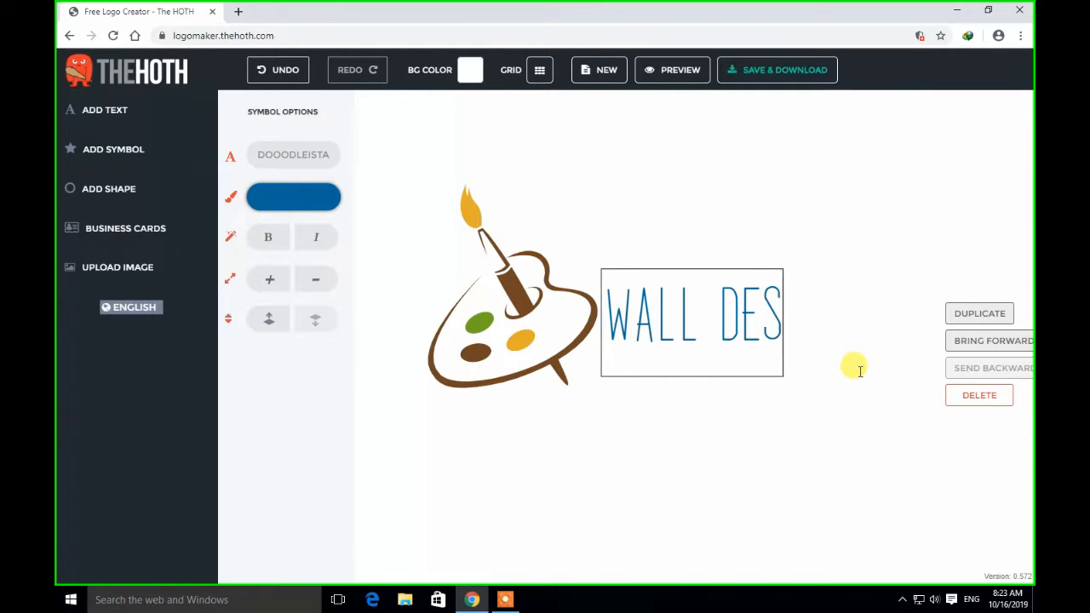
type("IGN")
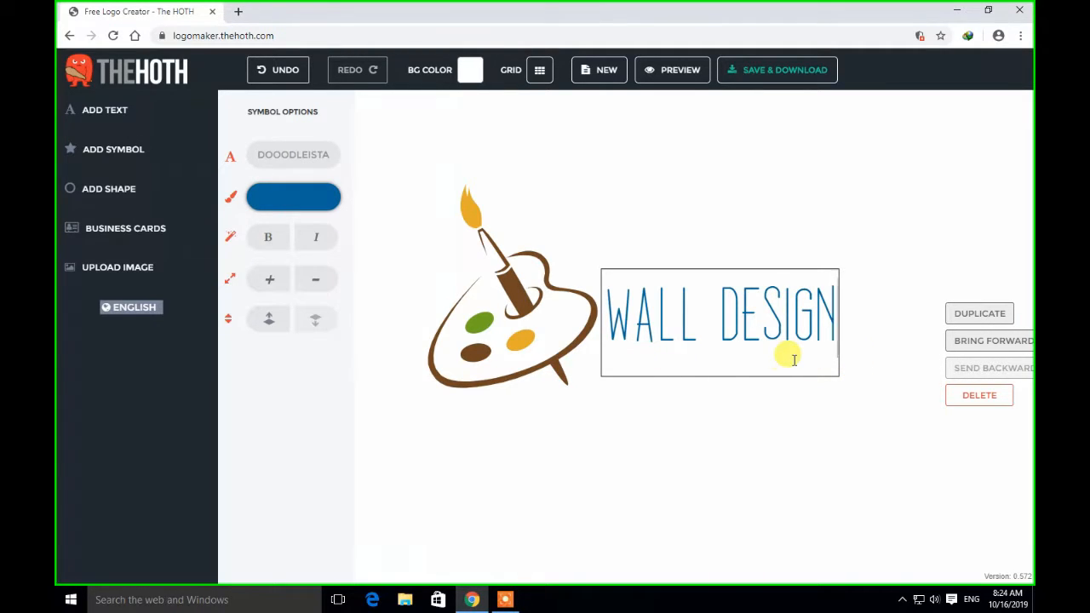
left_click(671, 428)
- Make the "WALL DESIGN" text bold
left_click(643, 329)
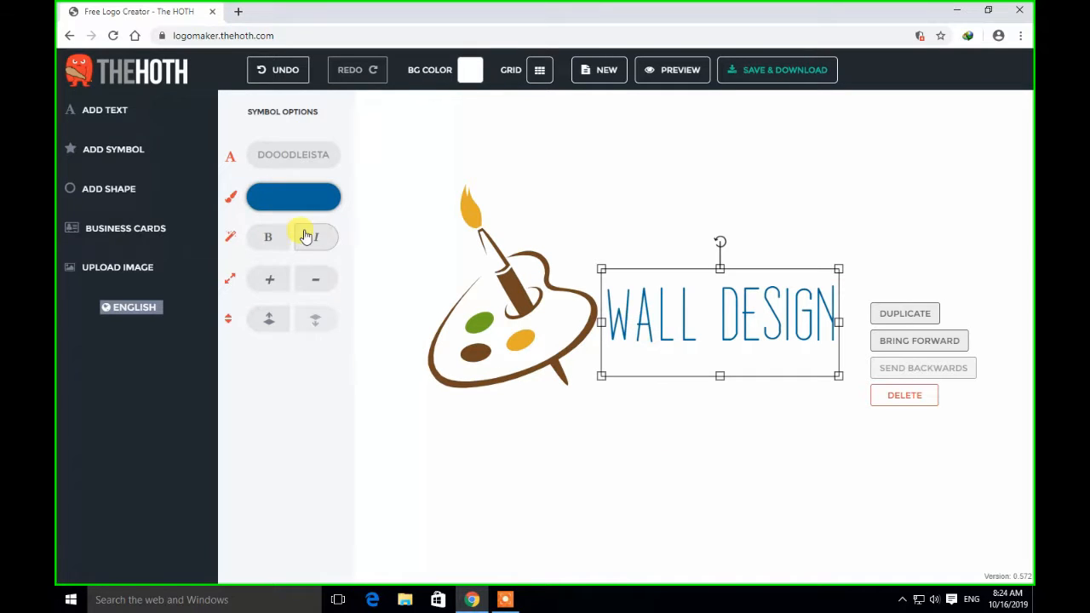
left_click(268, 239)
left_click(691, 326)
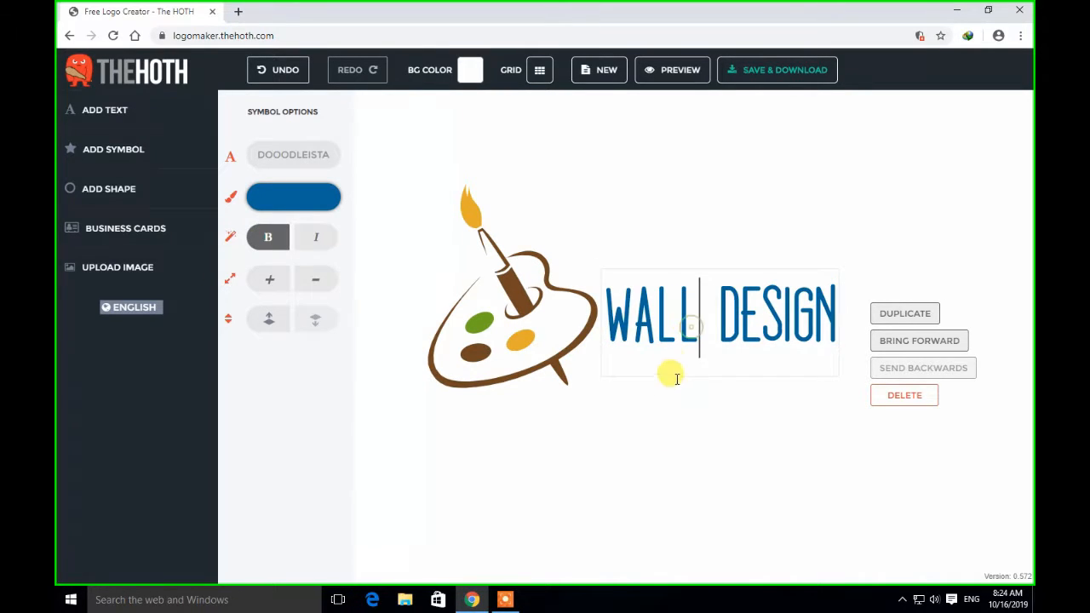
left_click(738, 295)
- Try magenta and green on the whole "WALL DESIGN" text and settle on dark blue
left_click(257, 201)
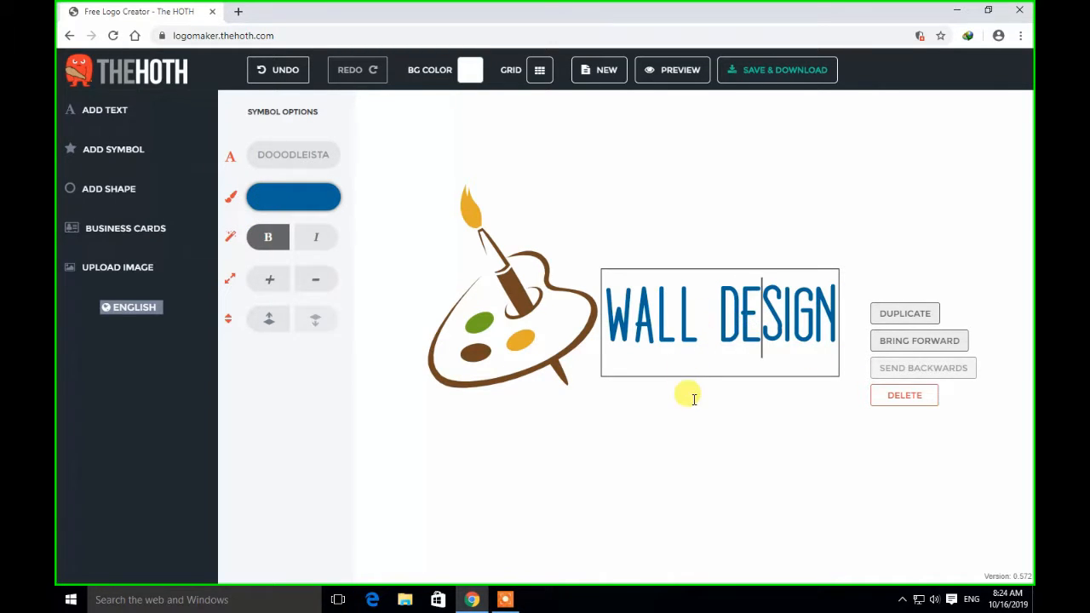
double_click(654, 321)
left_click_drag(830, 319, 605, 322)
left_click(308, 202)
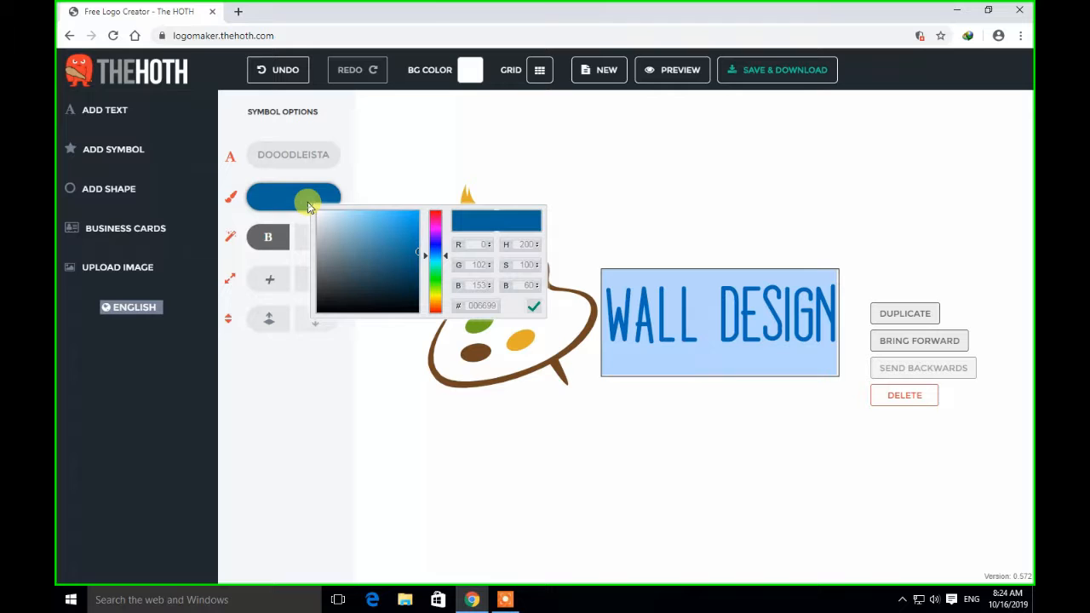
left_click(435, 222)
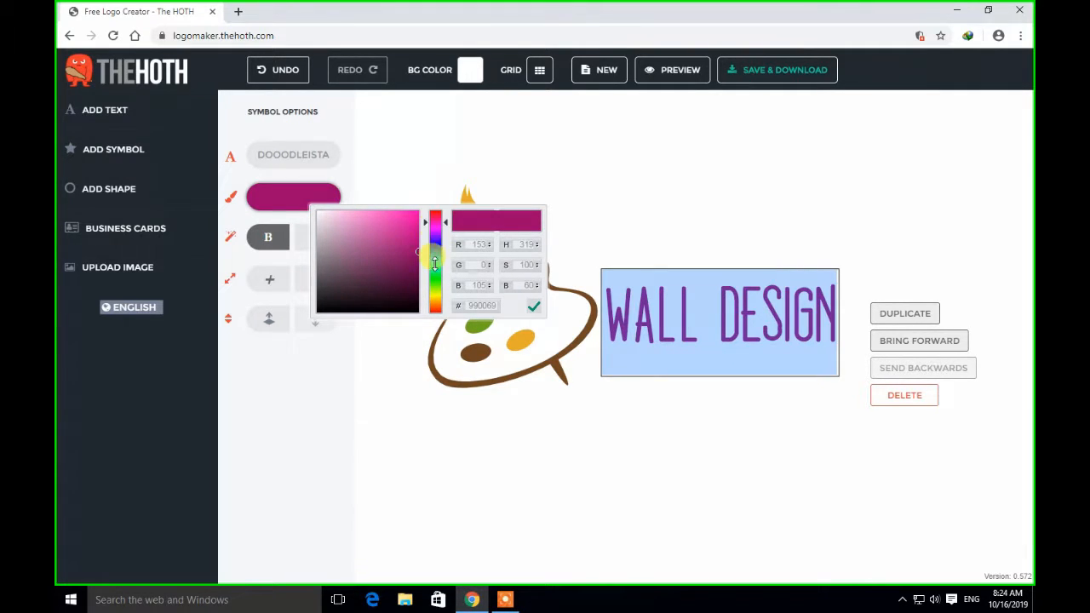
left_click(434, 275)
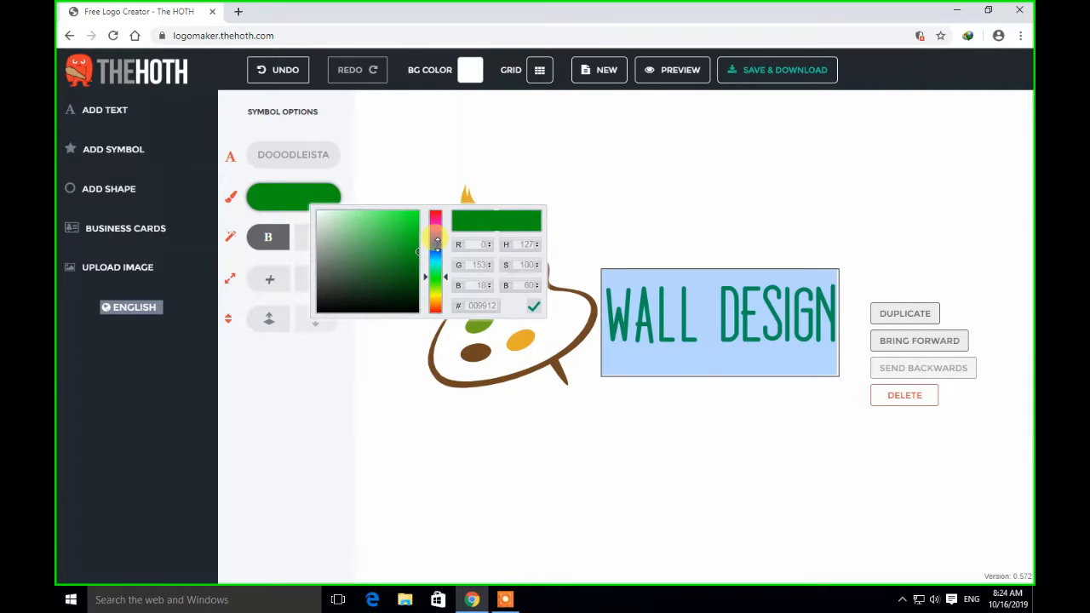
left_click(436, 245)
left_click(654, 215)
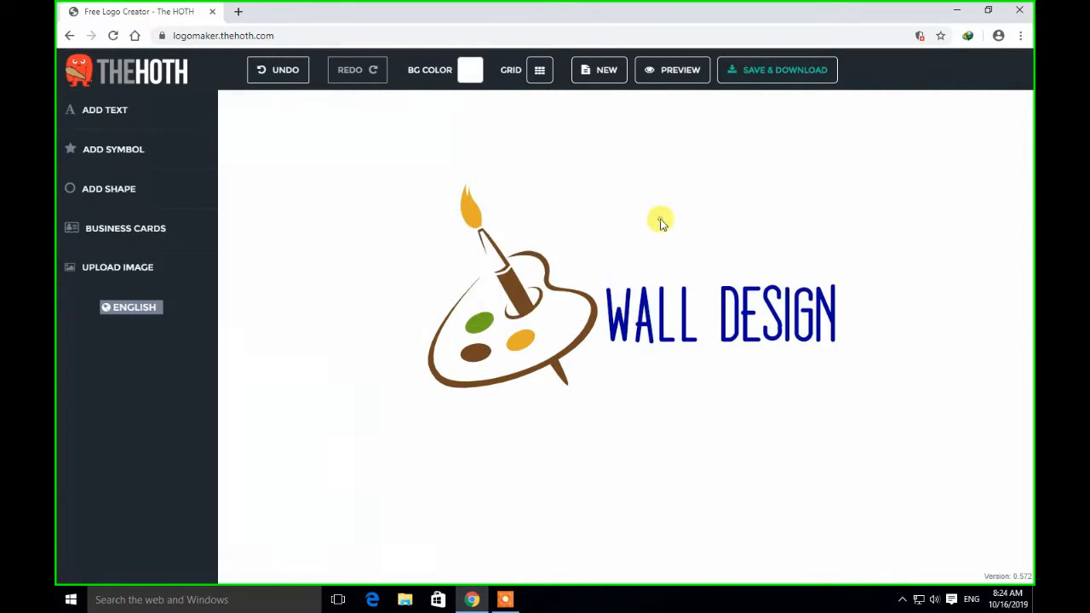
- Shift the "WALL DESIGN" text slightly away from the palette symbol
left_click(681, 315)
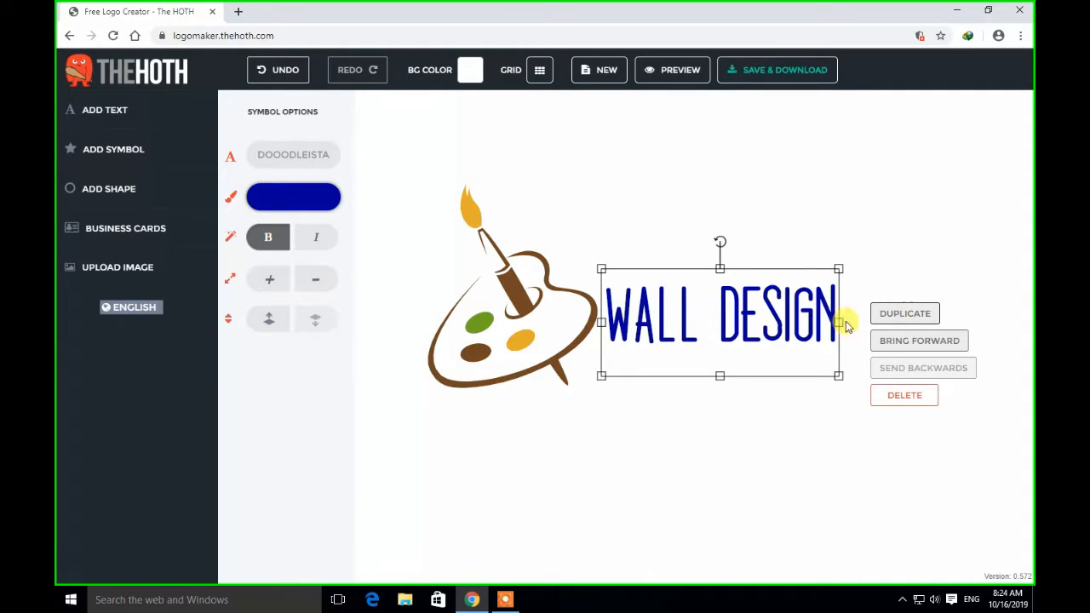
left_click_drag(652, 322, 654, 324)
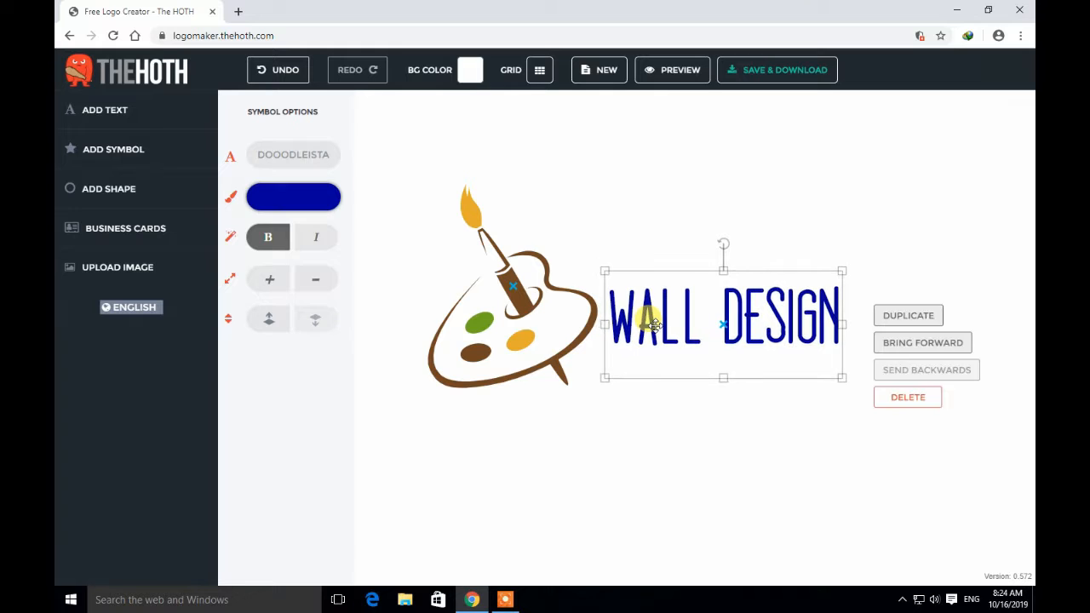
left_click(579, 396)
- Recolour the green paint spot on the palette symbol to purple (#a621a6)
left_click(530, 341)
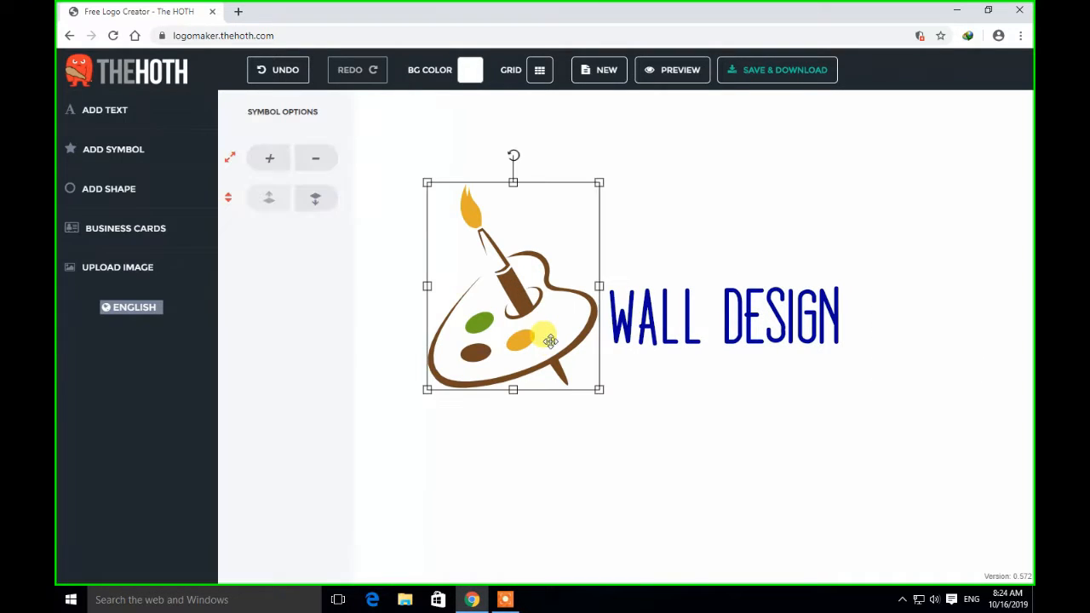
left_click(470, 324)
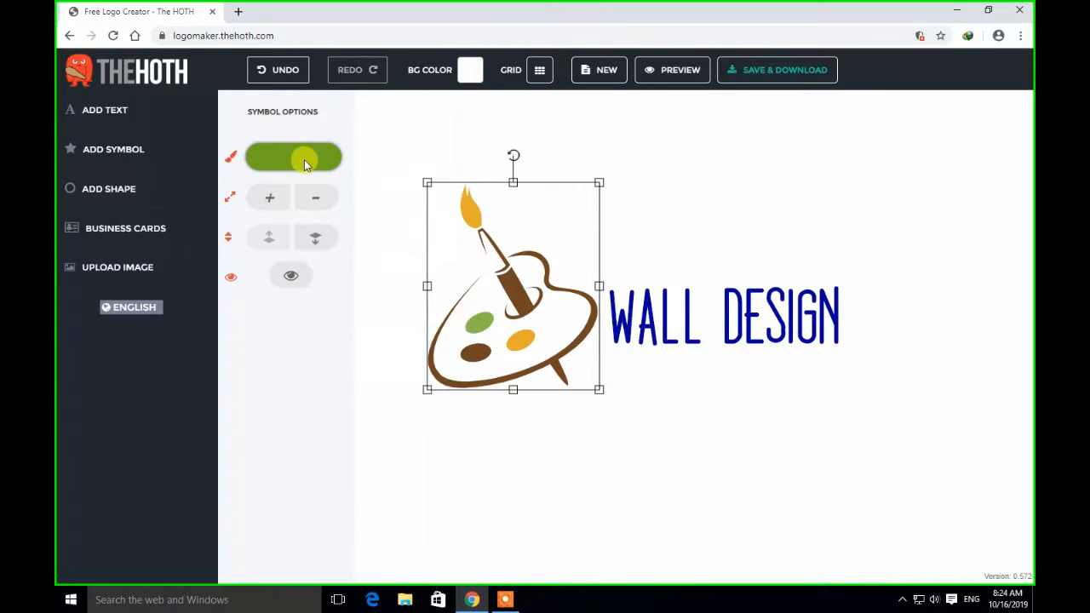
left_click(298, 155)
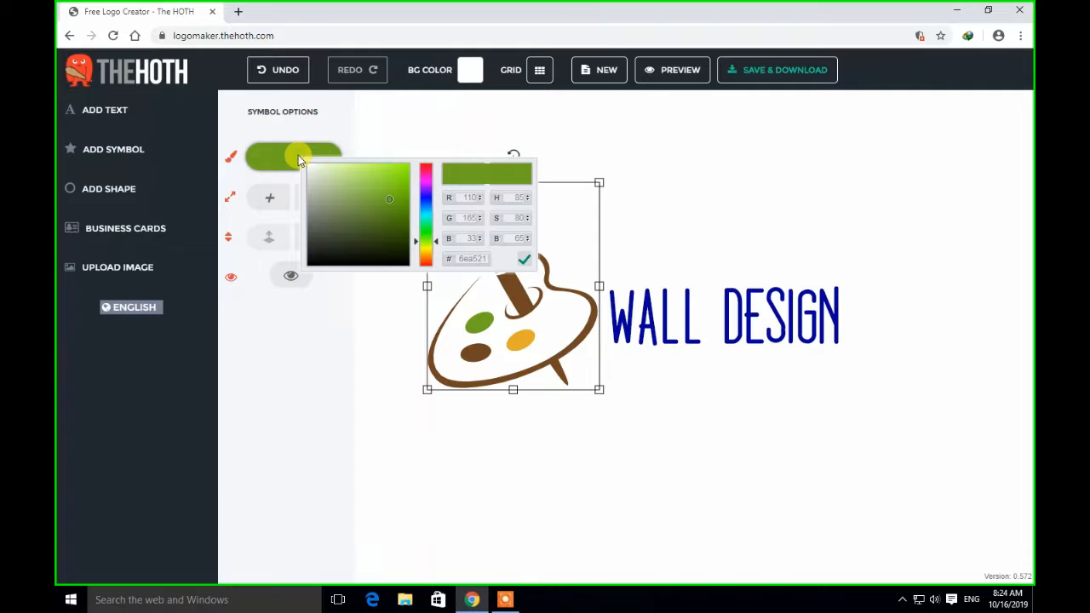
left_click(426, 179)
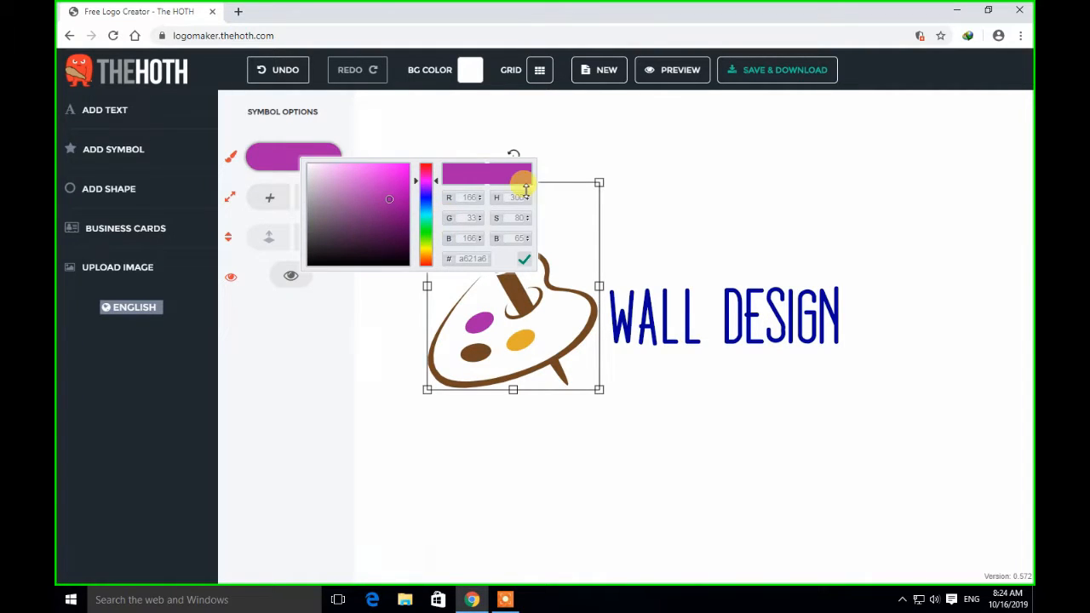
left_click(582, 138)
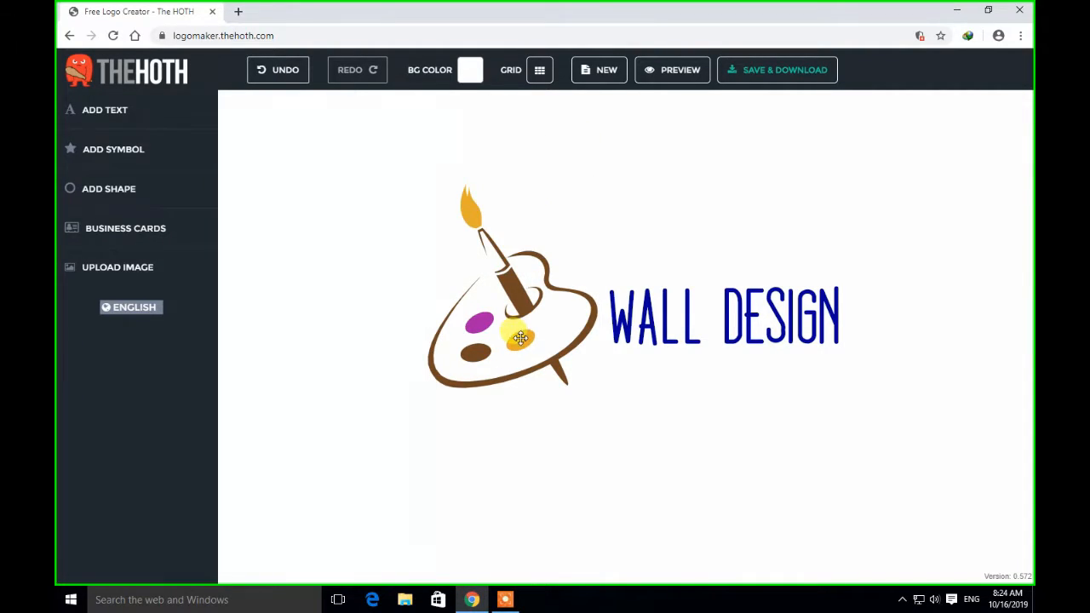
- Recolour the palette symbol's yellow parts, the paint spot and brush tip, to bright blue (#2e2ee6)
left_click(520, 338)
left_click(317, 158)
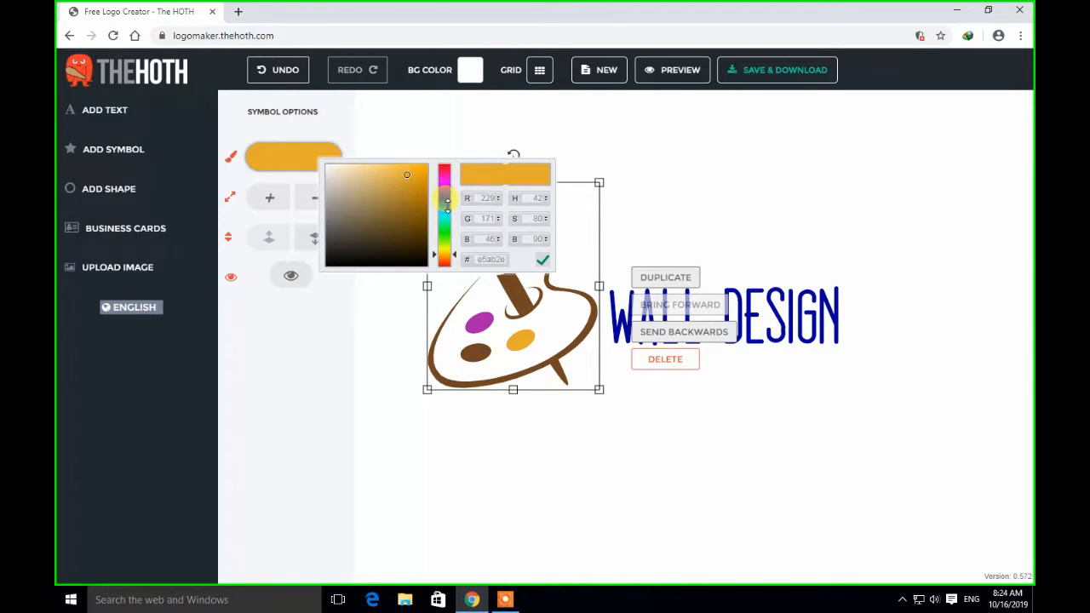
left_click_drag(447, 196, 445, 247)
left_click(642, 168)
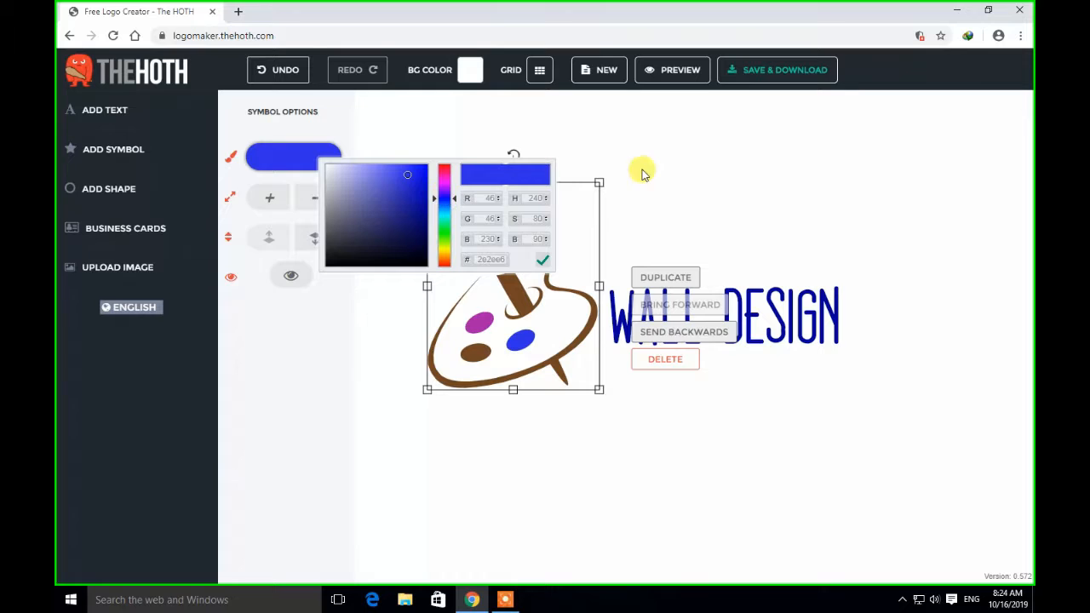
- Recolour the palette symbol's brown outline, brush handle and paint spot to blue (#2a31bf), after trying dark green
left_click(486, 353)
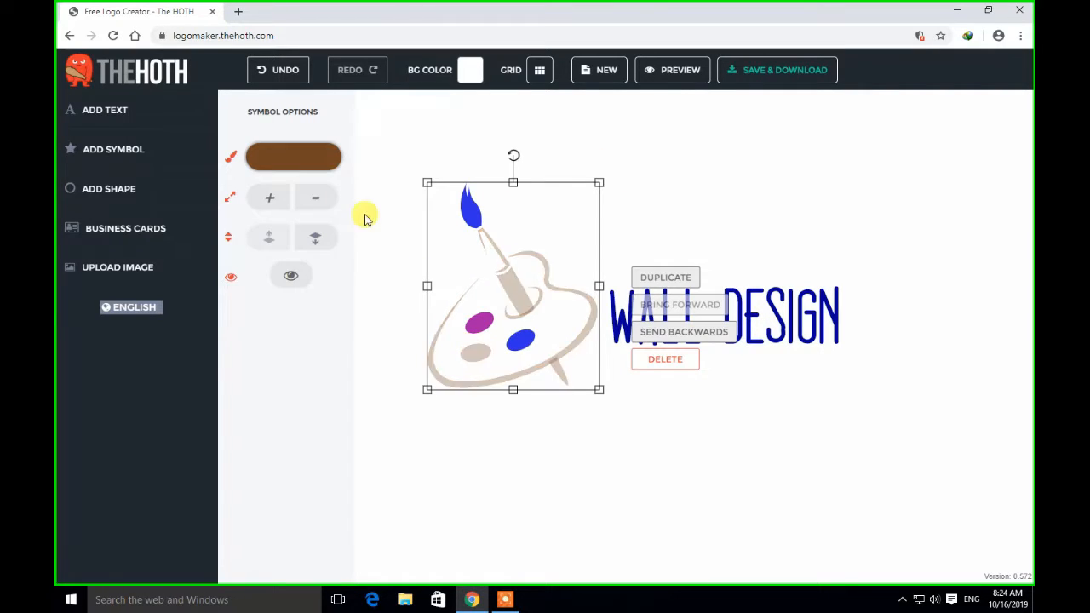
left_click(298, 158)
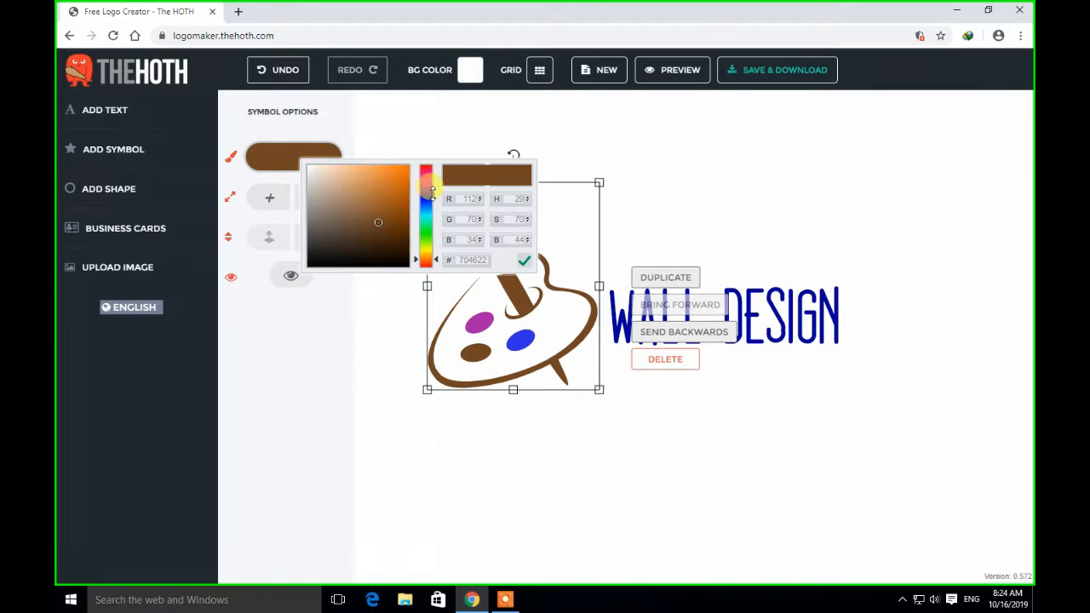
left_click(428, 238)
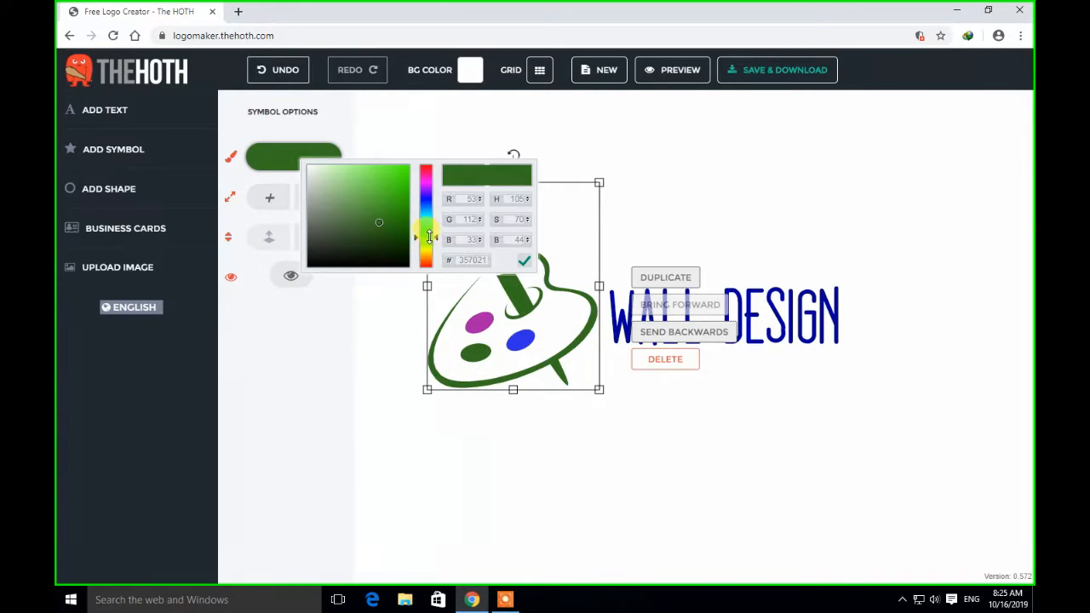
left_click(429, 199)
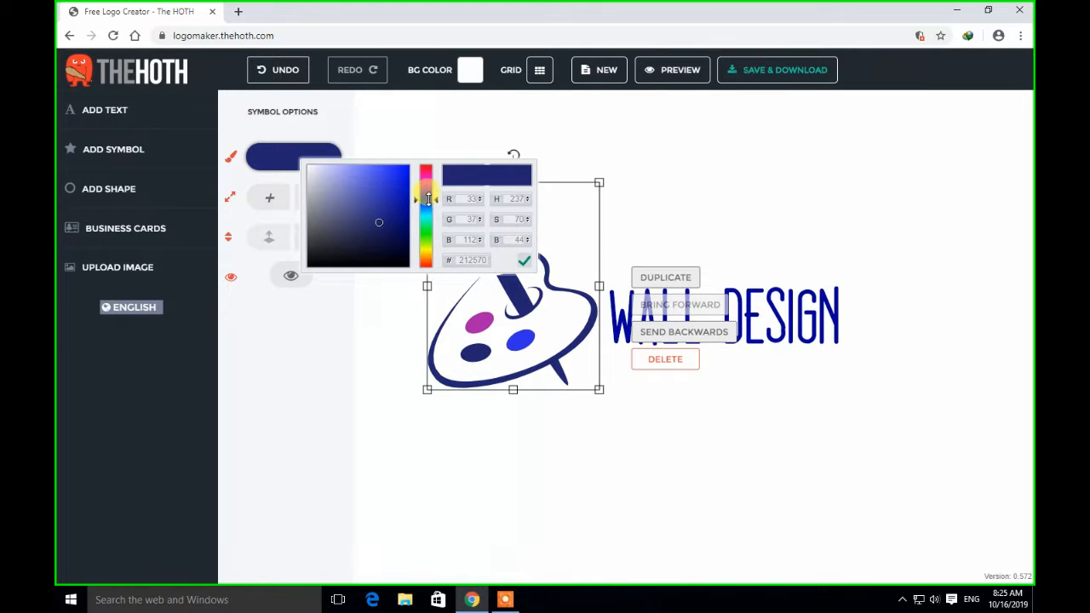
left_click(374, 171)
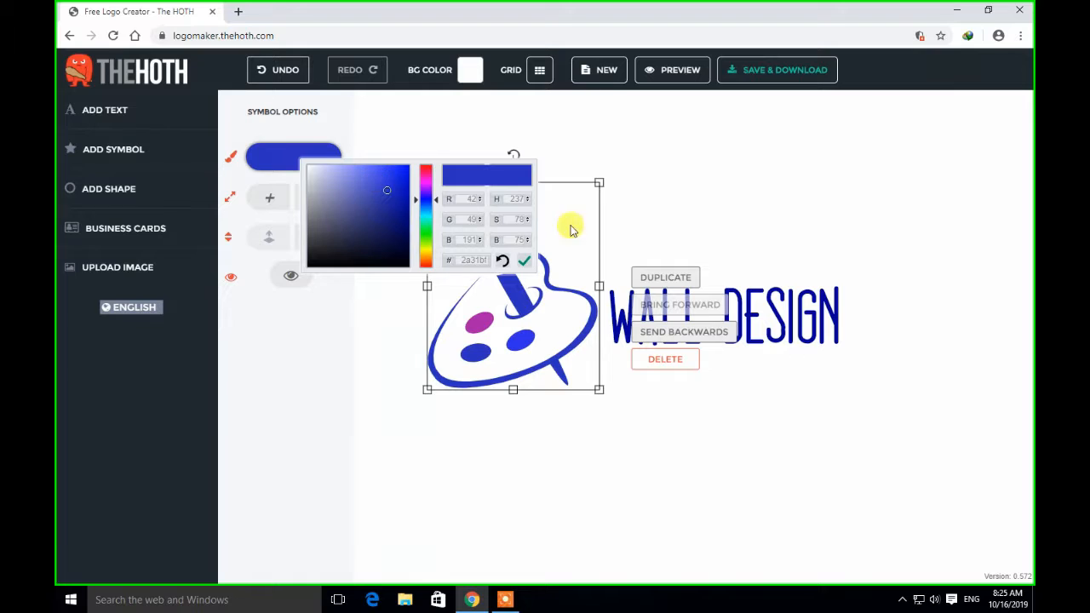
left_click(640, 166)
- Change the bright blue brush tip and matching paint spot of the symbol to pink (#e82ebd)
left_click(515, 330)
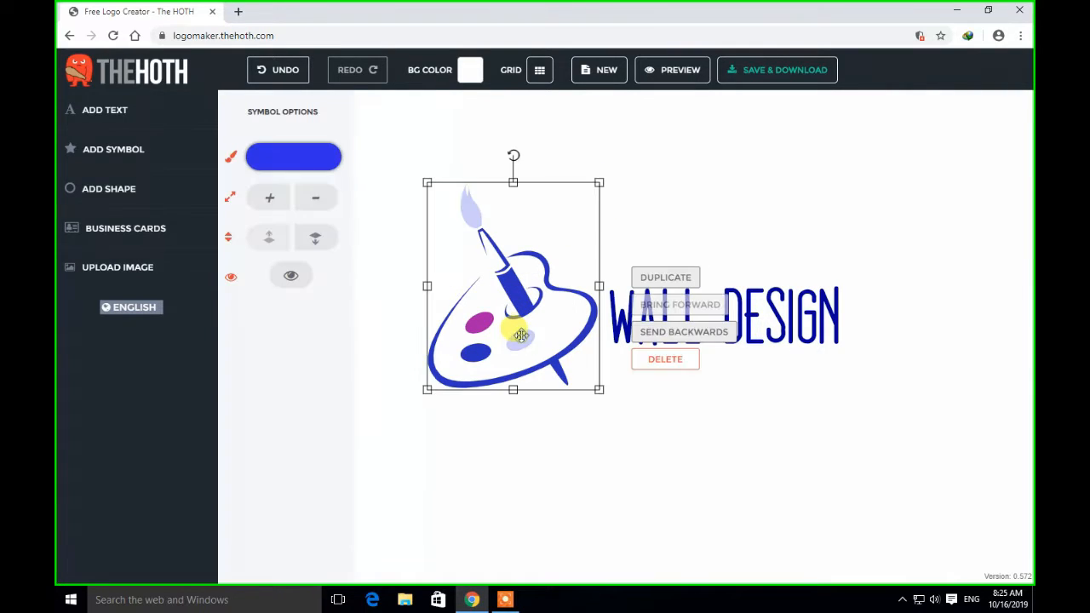
left_click(312, 155)
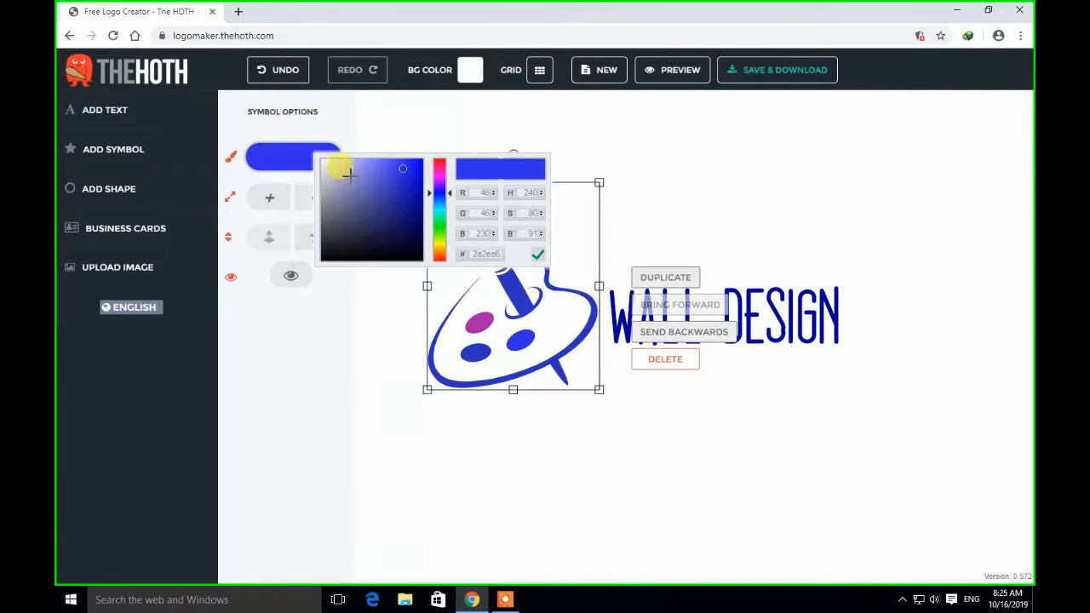
left_click(439, 171)
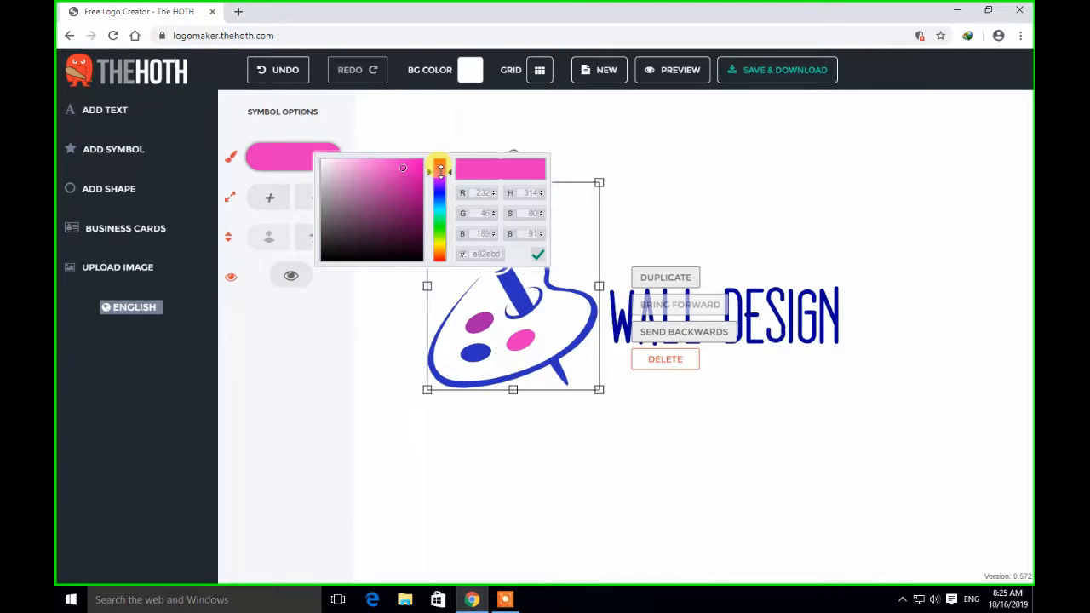
left_click(648, 188)
- Change the purple paint spot on the palette symbol to bright green
left_click(483, 323)
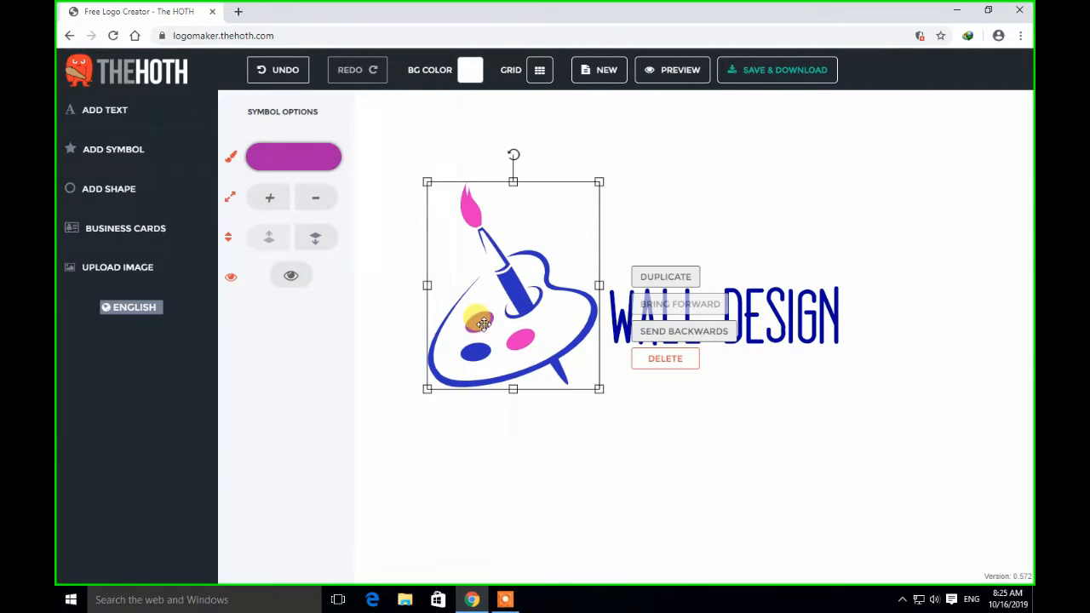
left_click(303, 152)
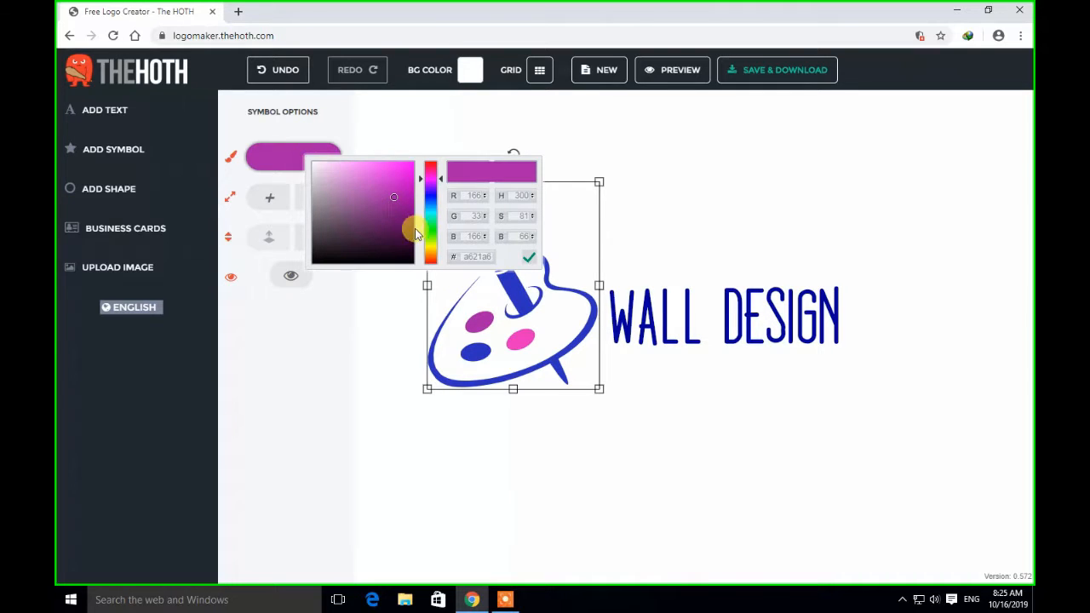
left_click(432, 230)
left_click(383, 170)
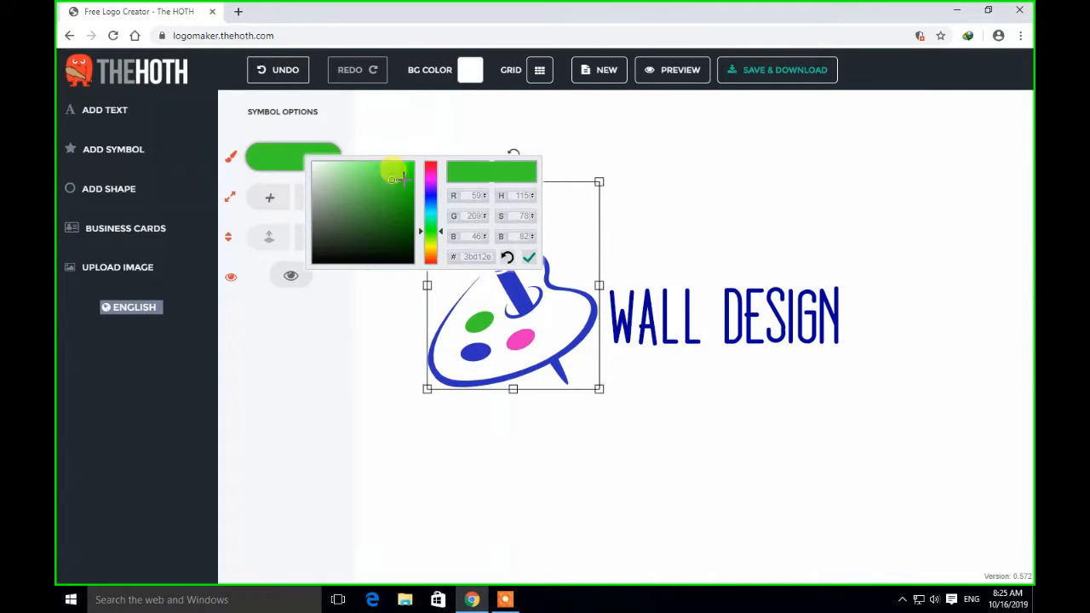
left_click(646, 183)
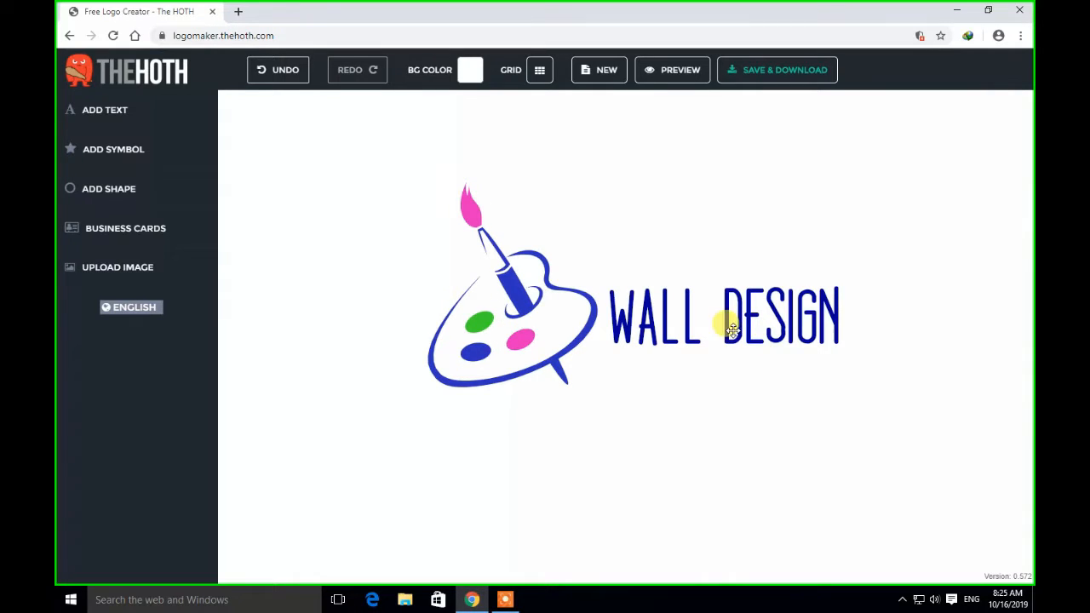
- Duplicate the "WALL DESIGN" text and place one of the two texts below the other
left_click(711, 317)
left_click(711, 340)
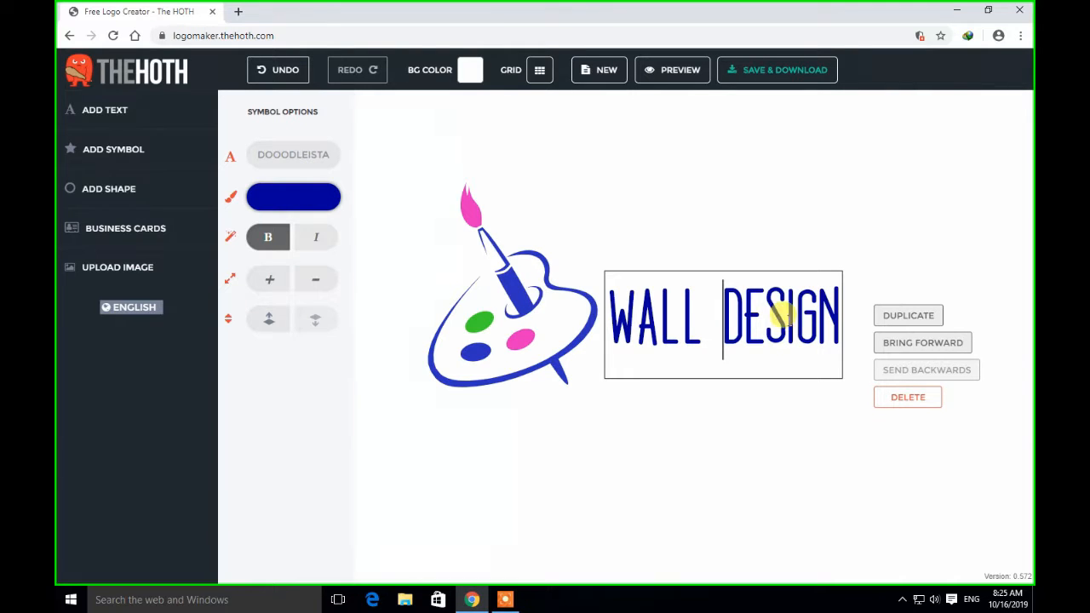
left_click(909, 317)
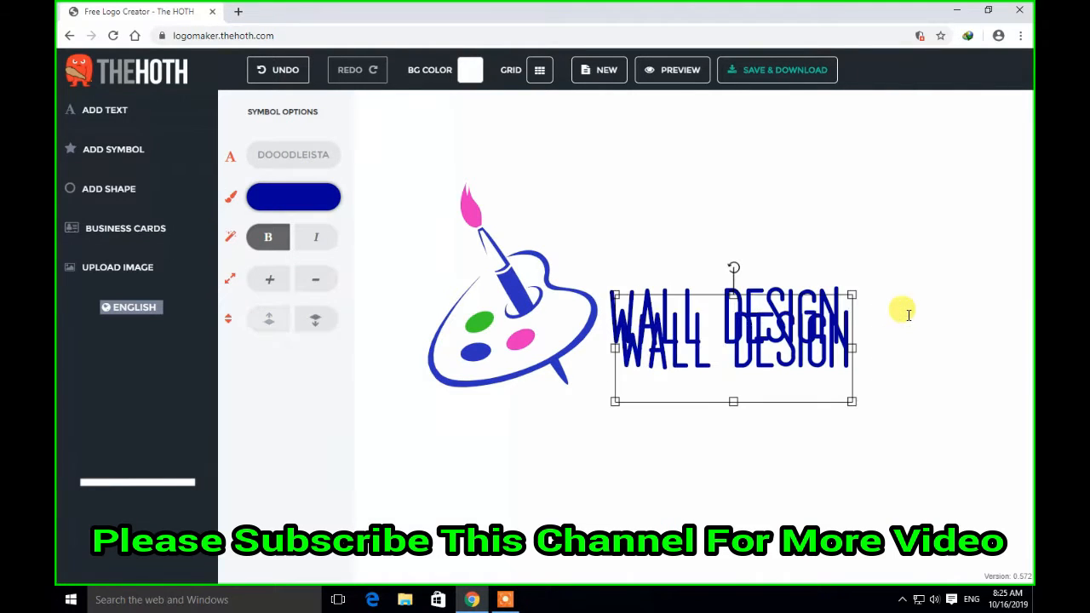
left_click_drag(752, 287, 725, 413)
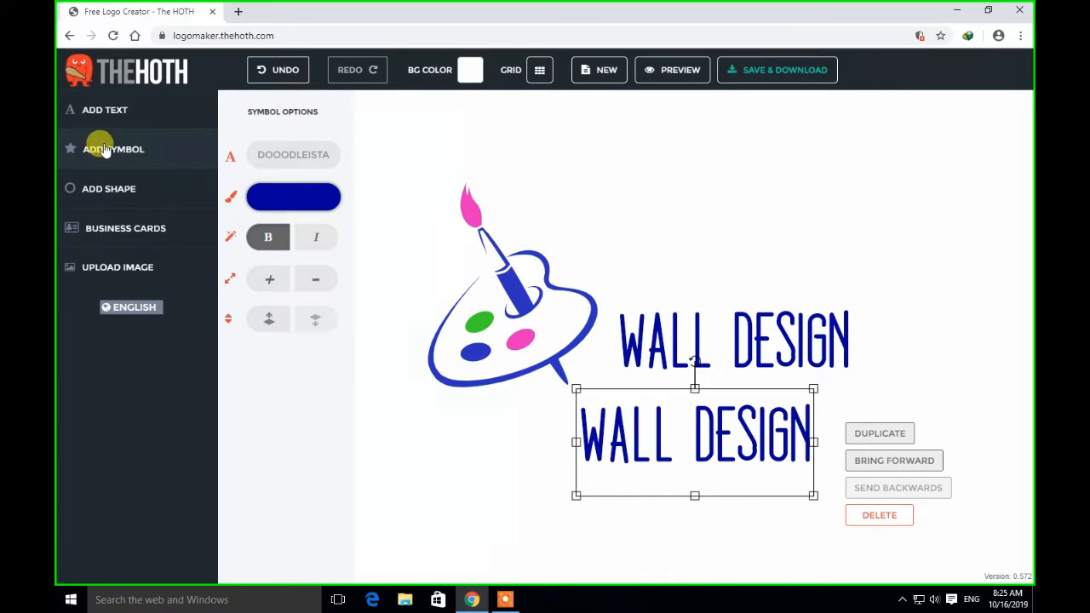
- Replace the lower "WALL DESIGN" text with "HOME INTERIOR DESIGN IDEAS"
left_click(768, 439)
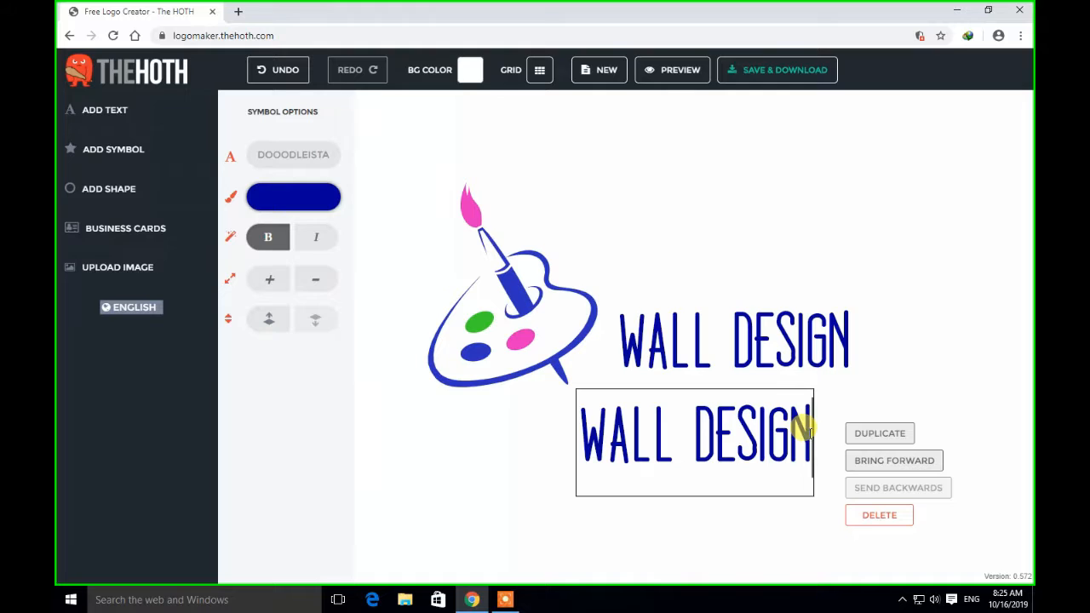
key("BackSpace")
key("BackSpace")
key("BackSpace")
key("BackSpace")
key("BackSpace")
key("BackSpace")
key("BackSpace")
key("BackSpace")
key("BackSpace")
key("BackSpace")
key("BackSpace")
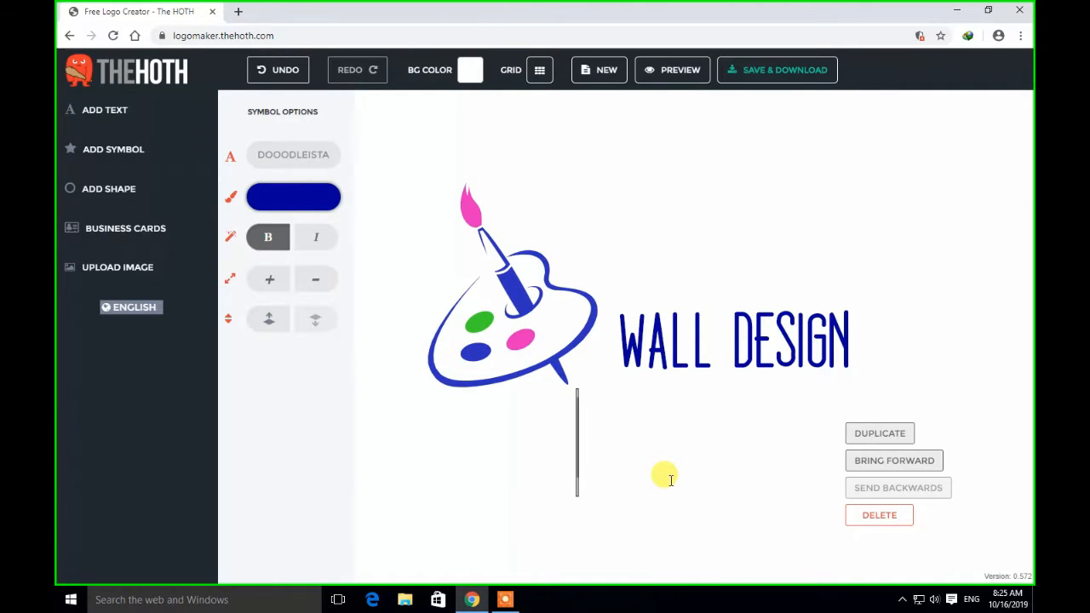
type("H")
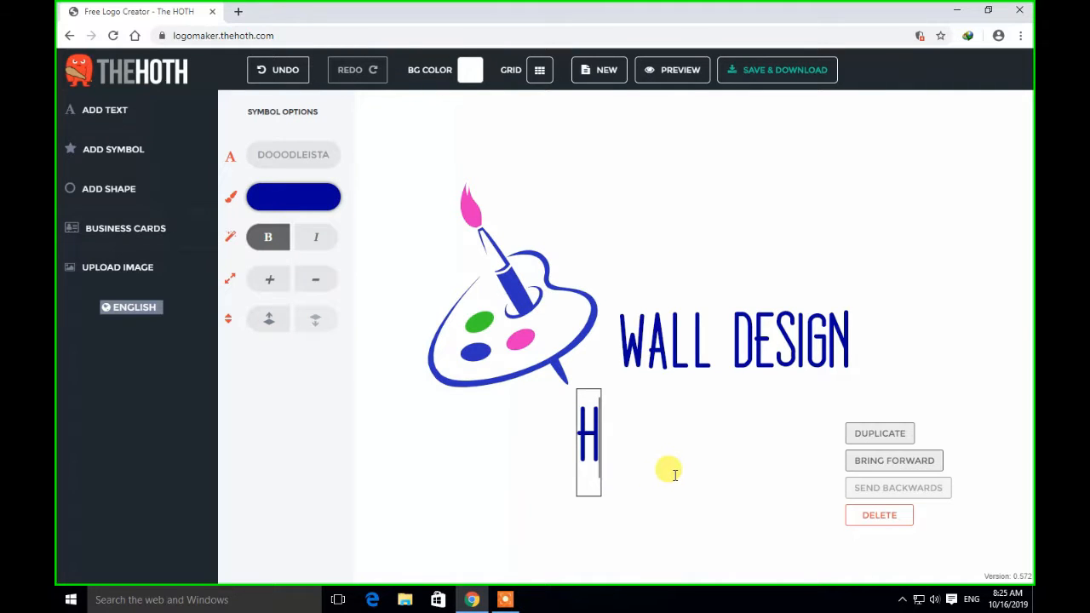
type("OME")
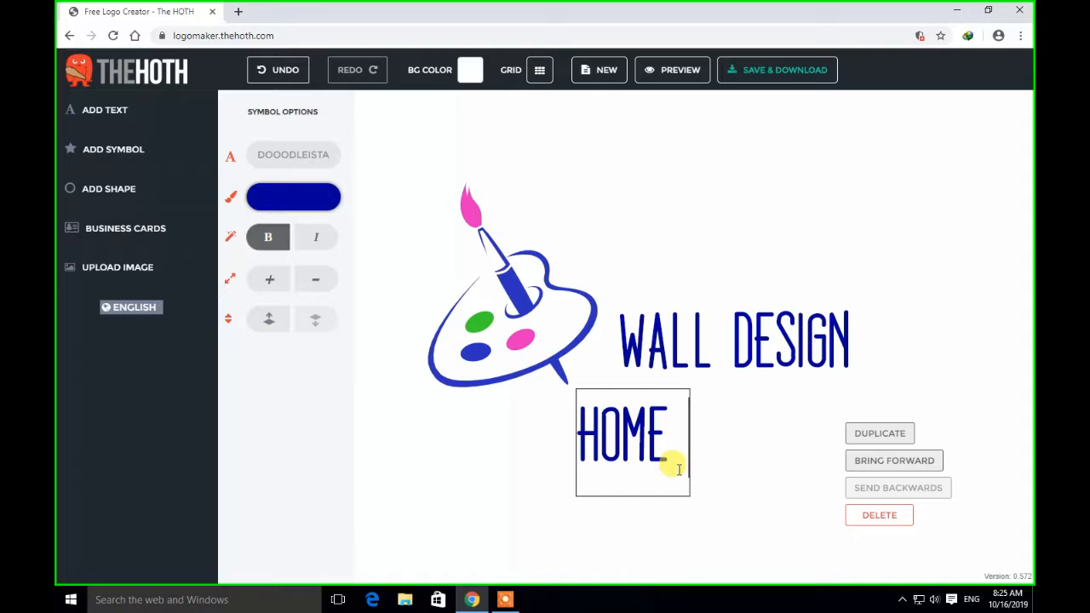
type(" I")
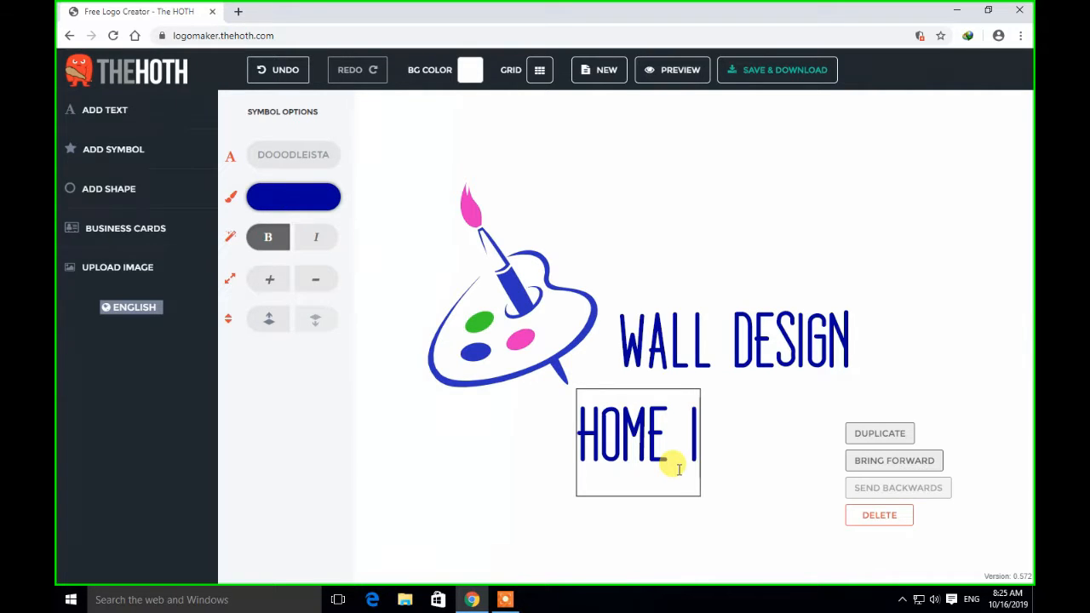
type("N")
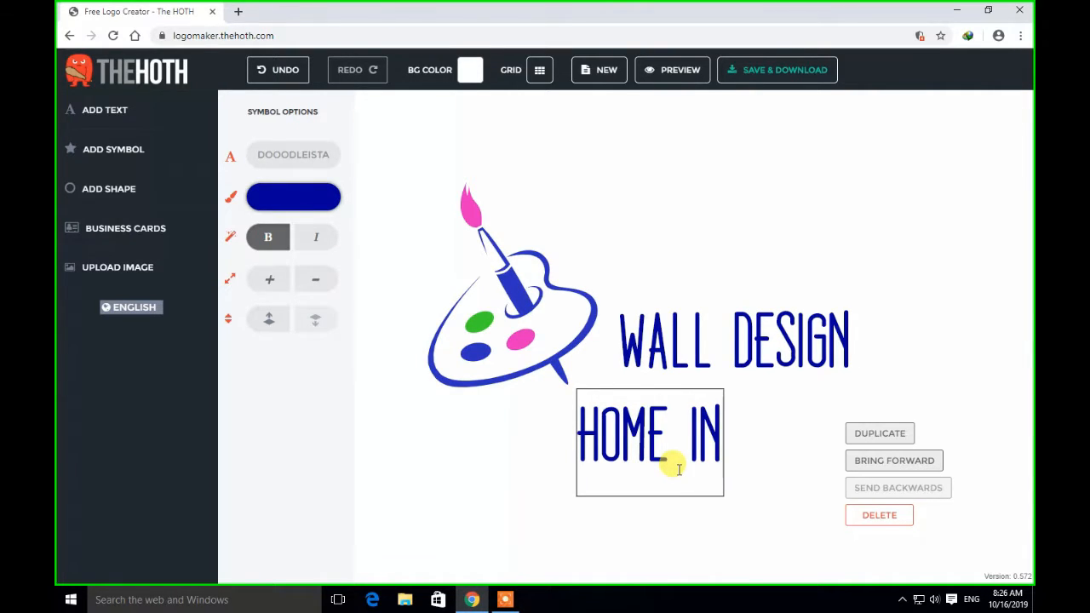
type("TE")
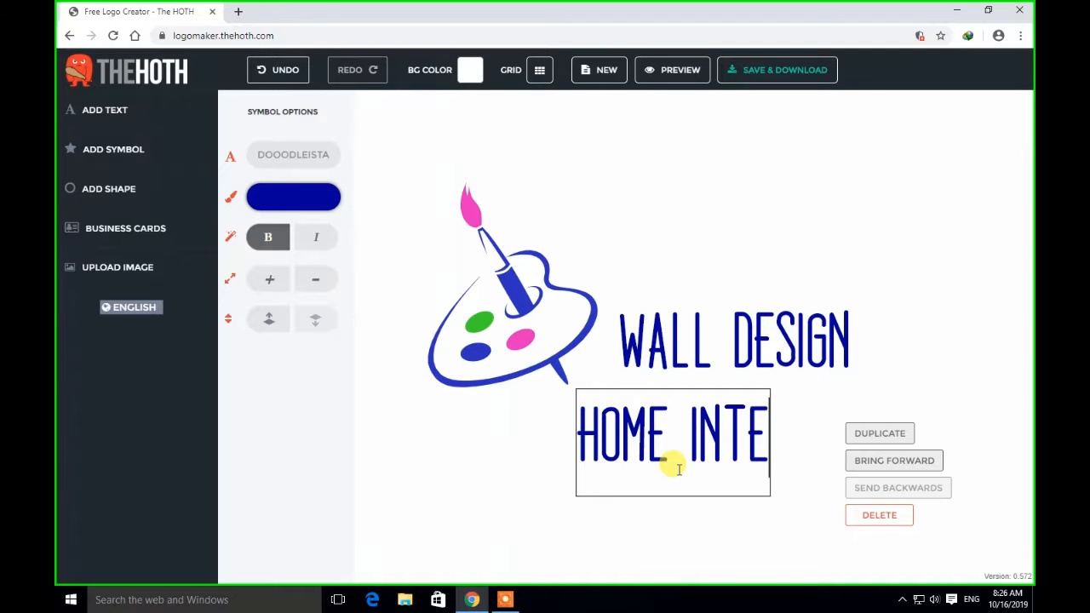
type("R")
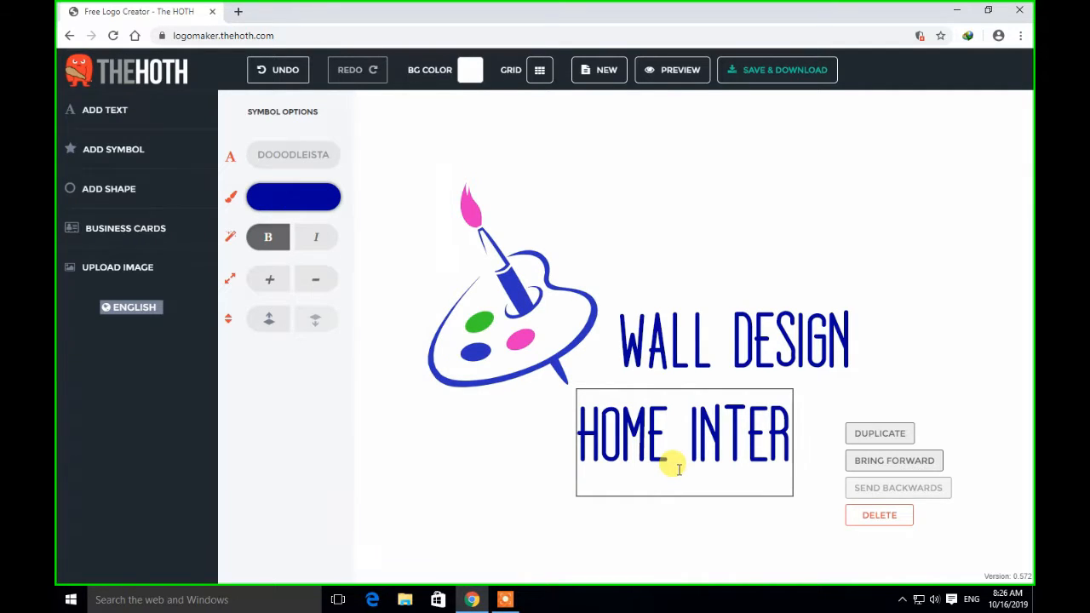
type("IO")
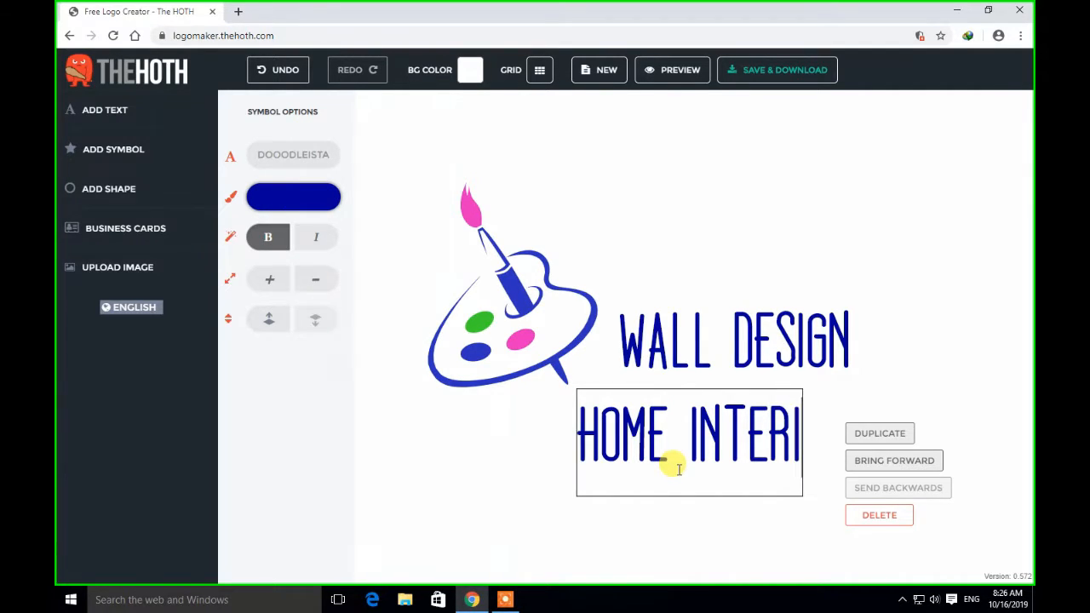
type("R DESIGN IDEAS")
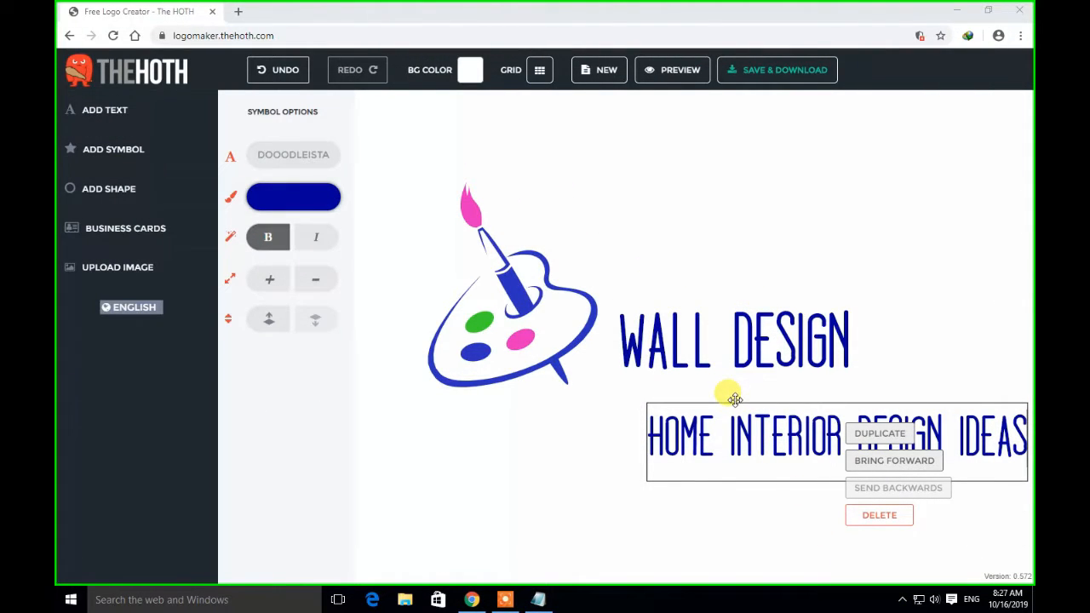
- Move the "HOME INTERIOR DESIGN IDEAS" tagline closer beneath "WALL DESIGN", starting under the foot of the palette symbol
left_click(653, 383)
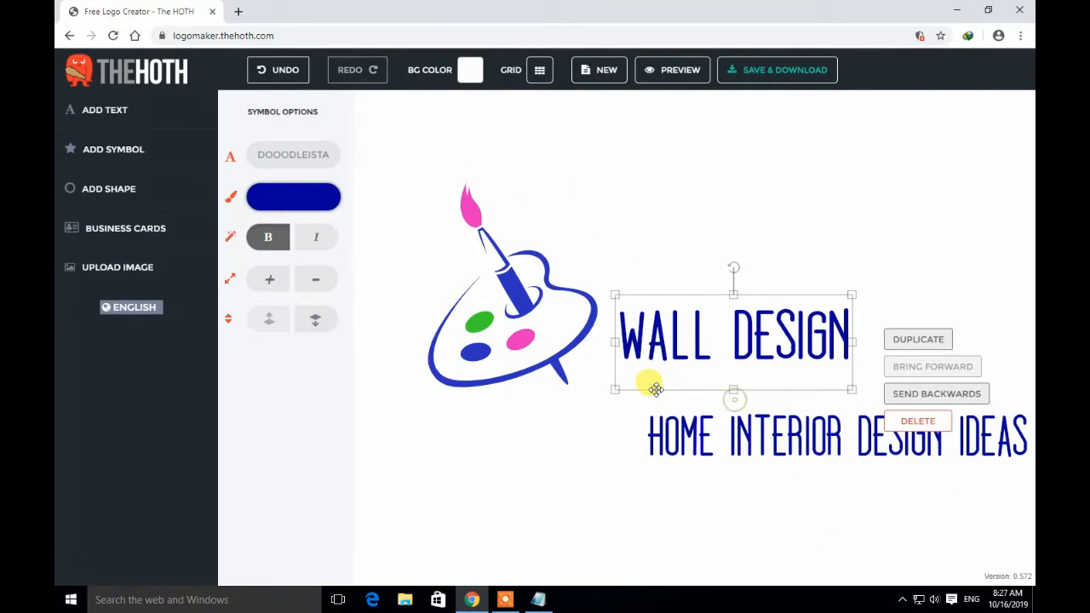
left_click(713, 421)
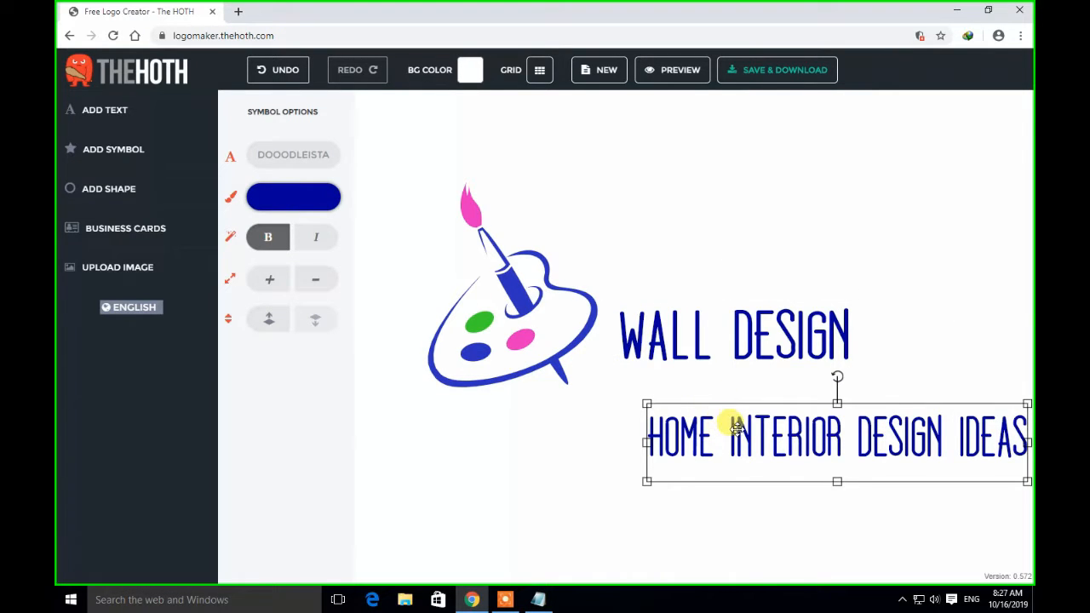
left_click_drag(736, 428, 603, 412)
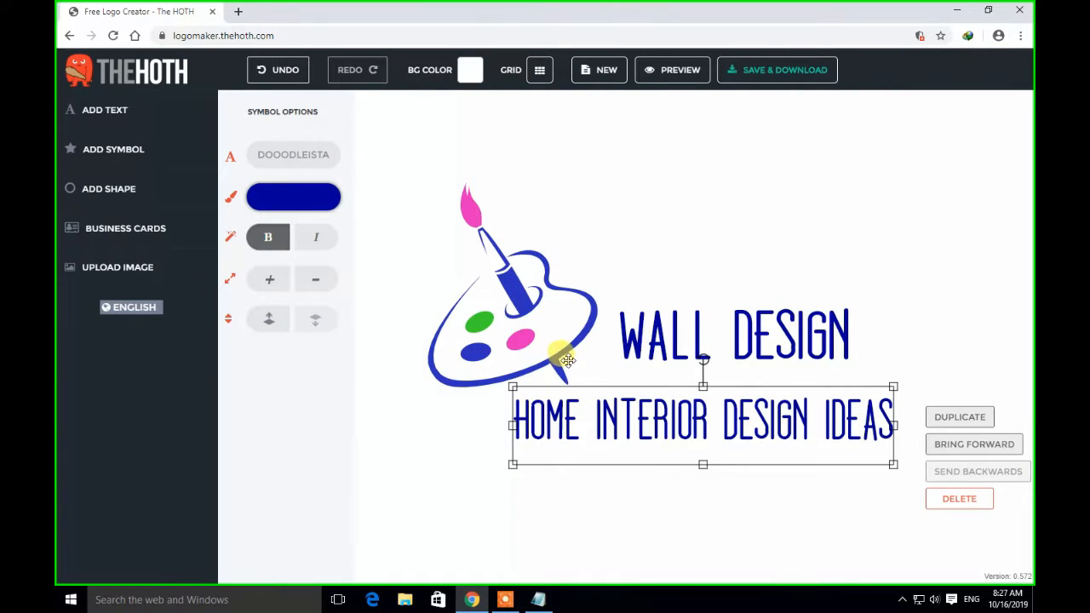
- Move the palette symbol close to "WALL DESIGN" and shrink the "HOME INTERIOR DESIGN IDEAS" tagline, placing it directly beneath the text
mouse_move(567, 349)
left_mouse_down()
mouse_move(591, 364)
mouse_move(562, 349)
left_mouse_up()
left_click(627, 419)
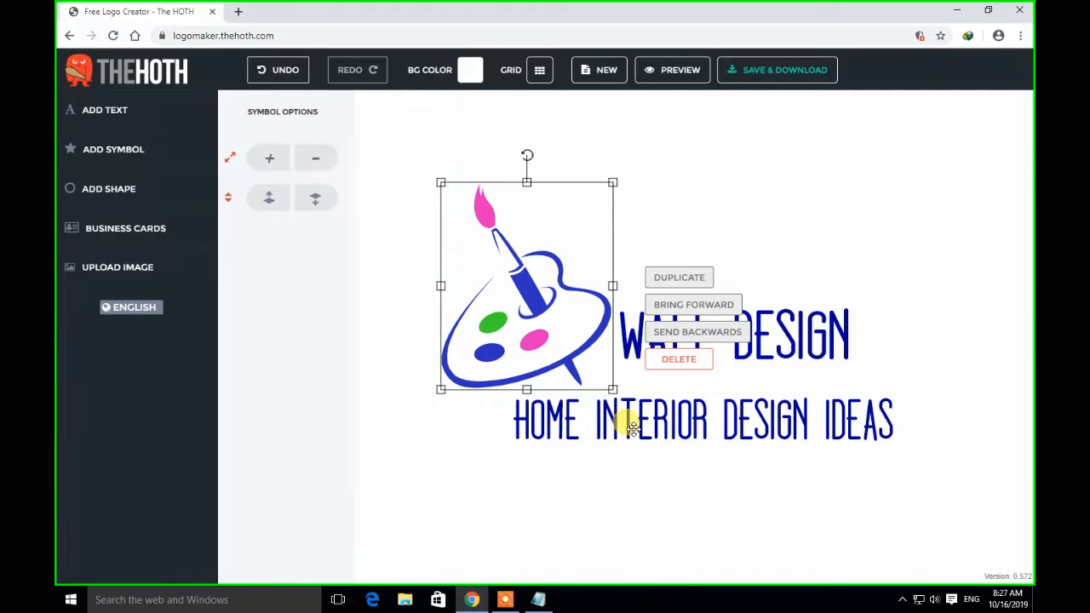
left_click(313, 285)
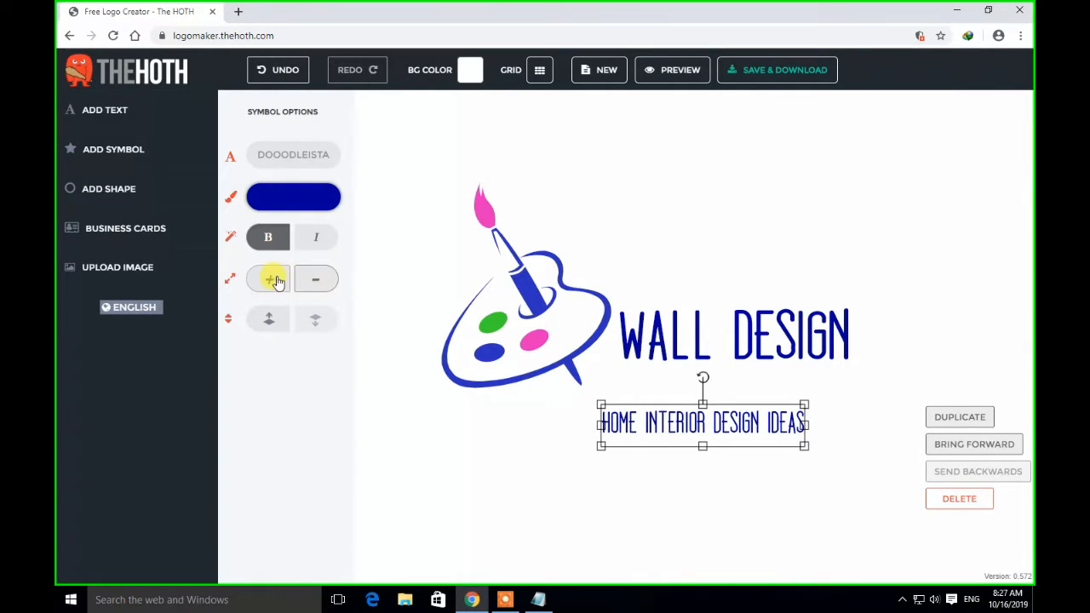
left_click(277, 281)
left_click_drag(688, 405, 713, 382)
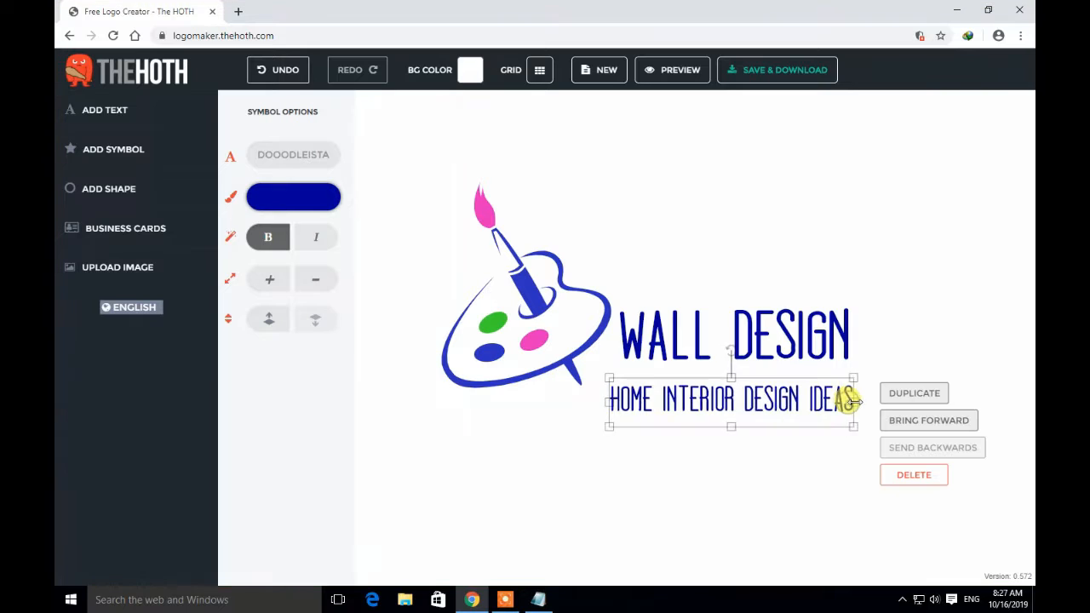
- Stretch the "HOME INTERIOR DESIGN IDEAS" tagline wider at both ends and flatten its height to a thin line of text
left_click_drag(847, 402, 902, 396)
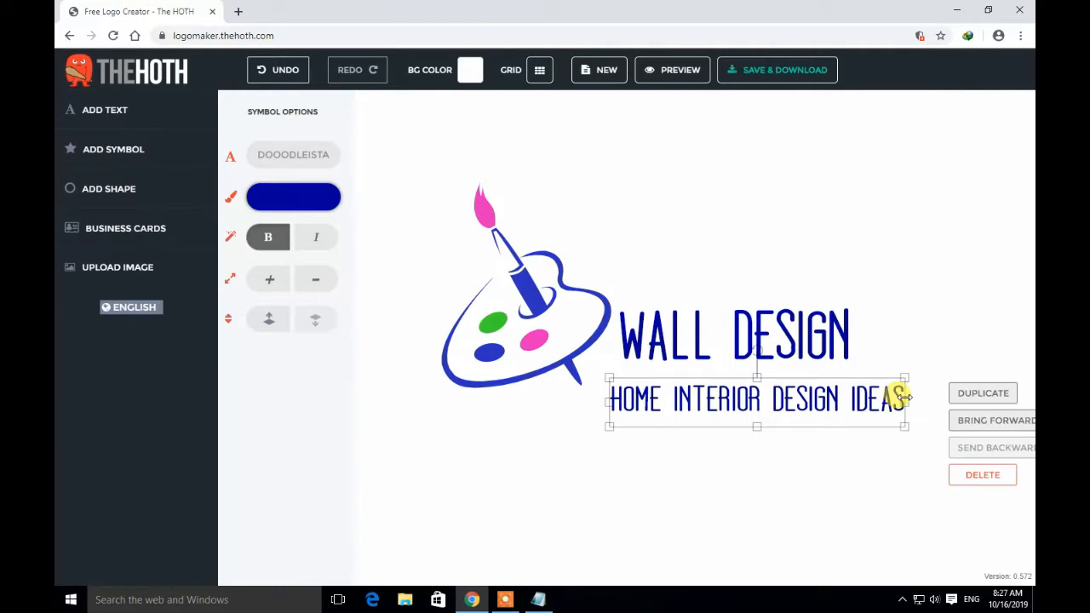
left_click_drag(609, 402, 537, 402)
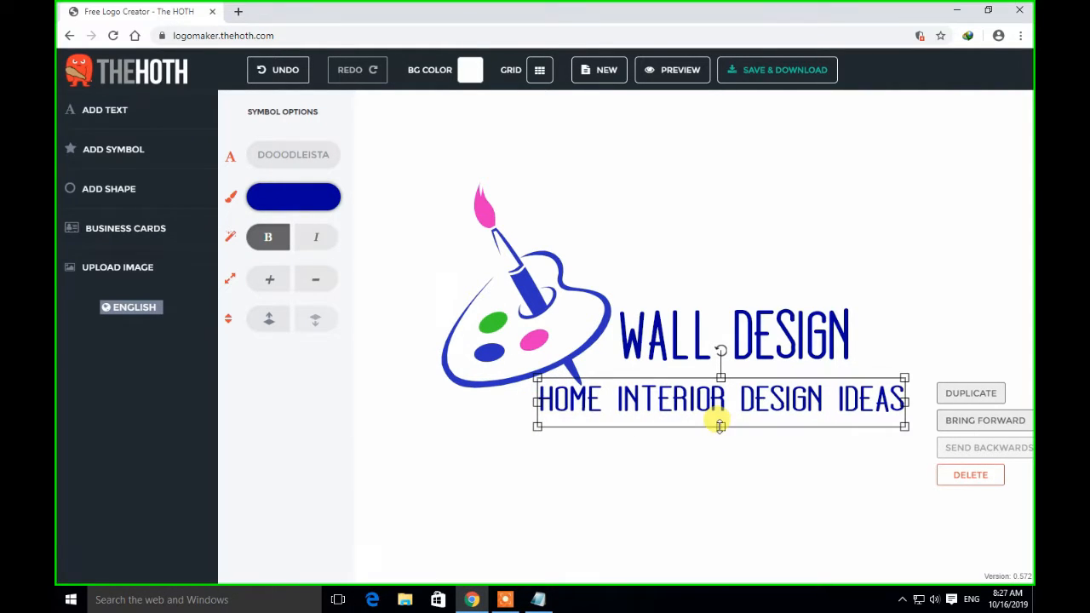
left_click_drag(720, 426, 722, 397)
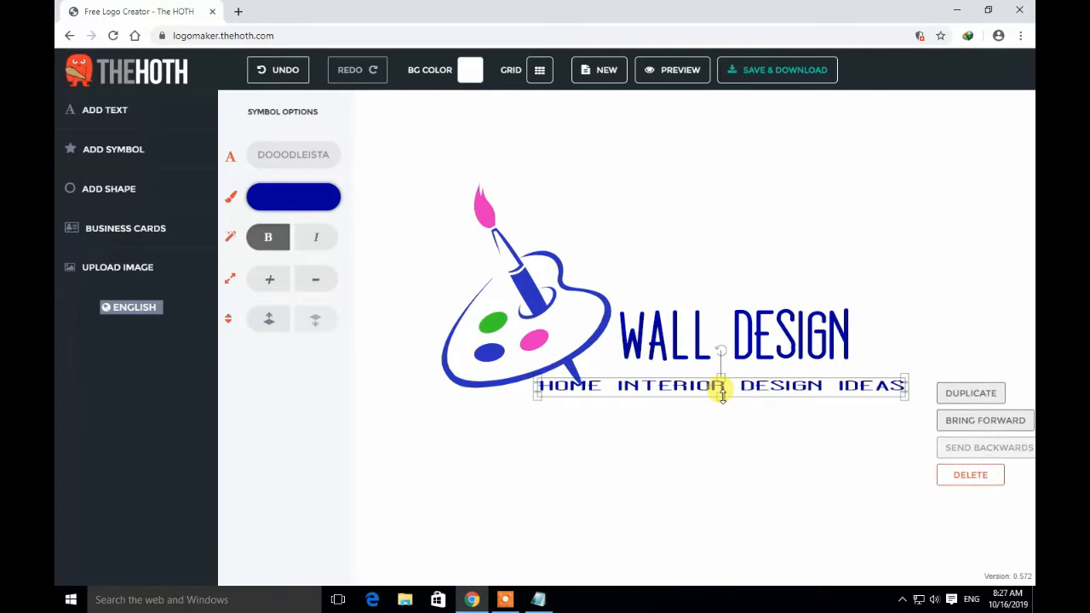
left_click(682, 431)
- Widen the gap between the texts by moving the tagline slightly down and "WALL DESIGN" slightly up, close beside the palette symbol
left_click(603, 383)
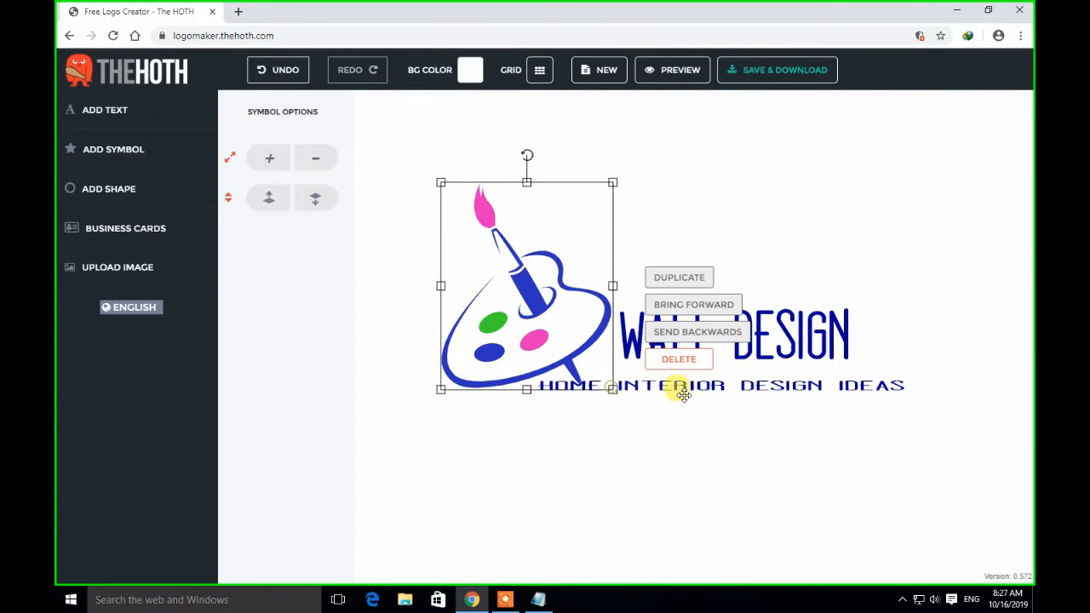
left_click(683, 389)
left_click(681, 382)
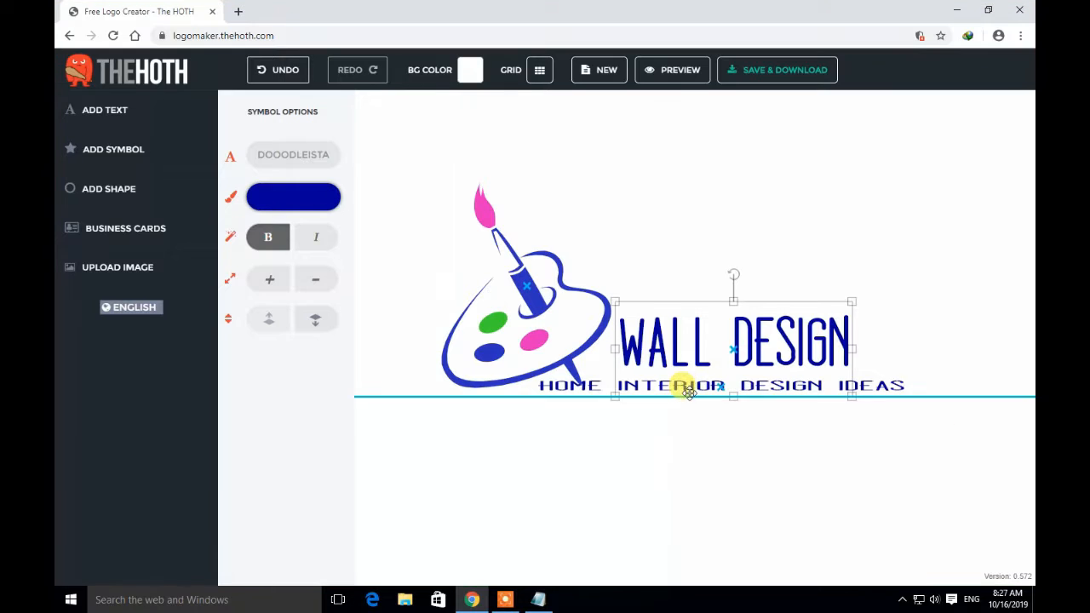
left_click_drag(679, 382, 681, 395)
left_click(744, 339)
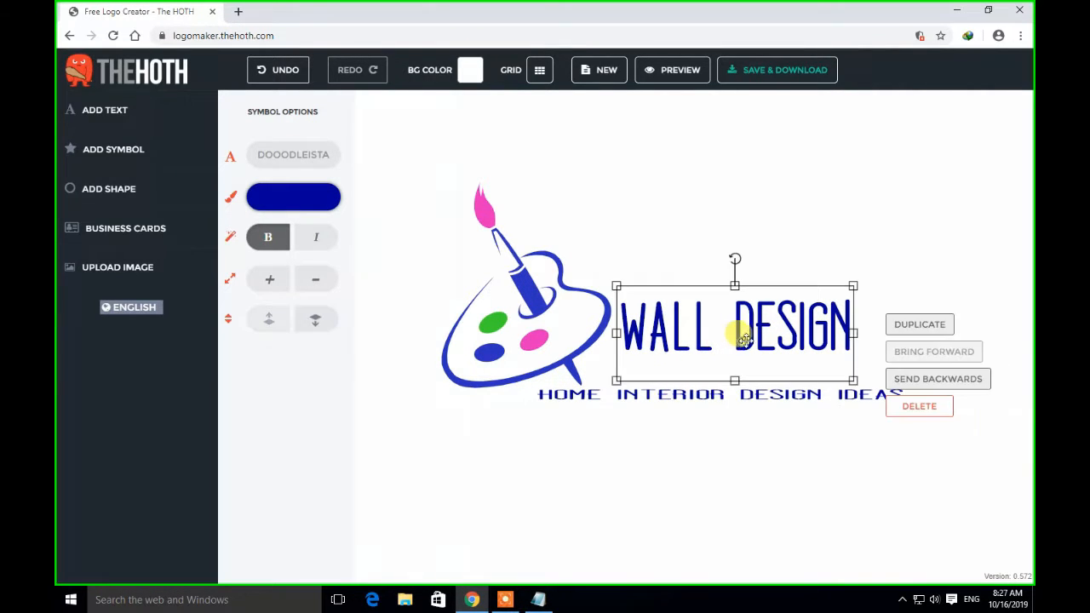
mouse_move(753, 336)
left_mouse_down()
mouse_move(749, 353)
mouse_move(748, 334)
left_mouse_up()
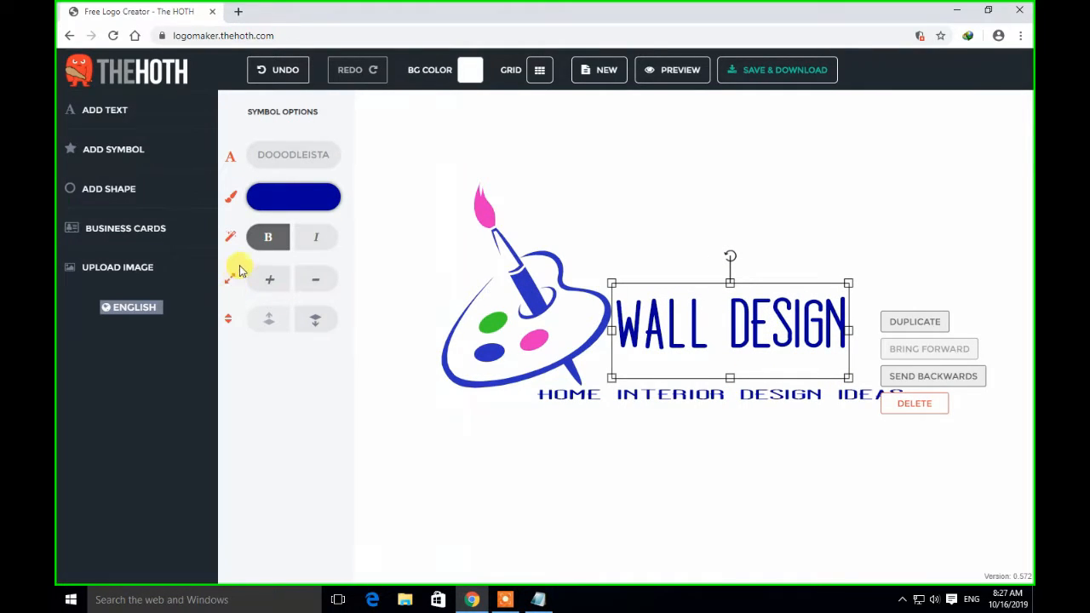
left_click(768, 325)
left_click(741, 450)
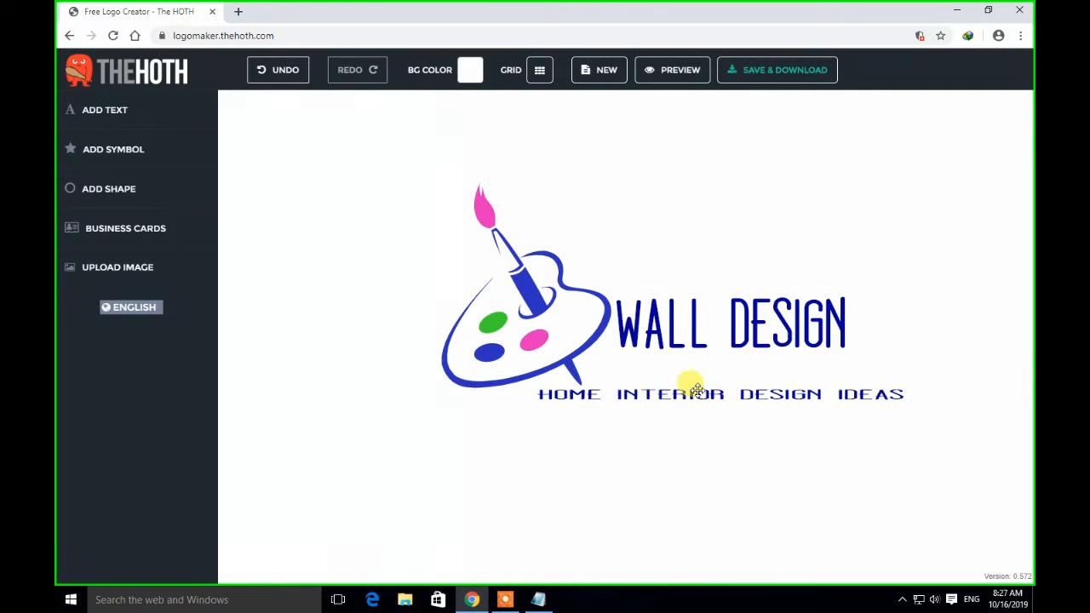
- Move the tagline up and right beneath "WALL DESIGN" and narrow it to end roughly level with the final N
left_click(695, 394)
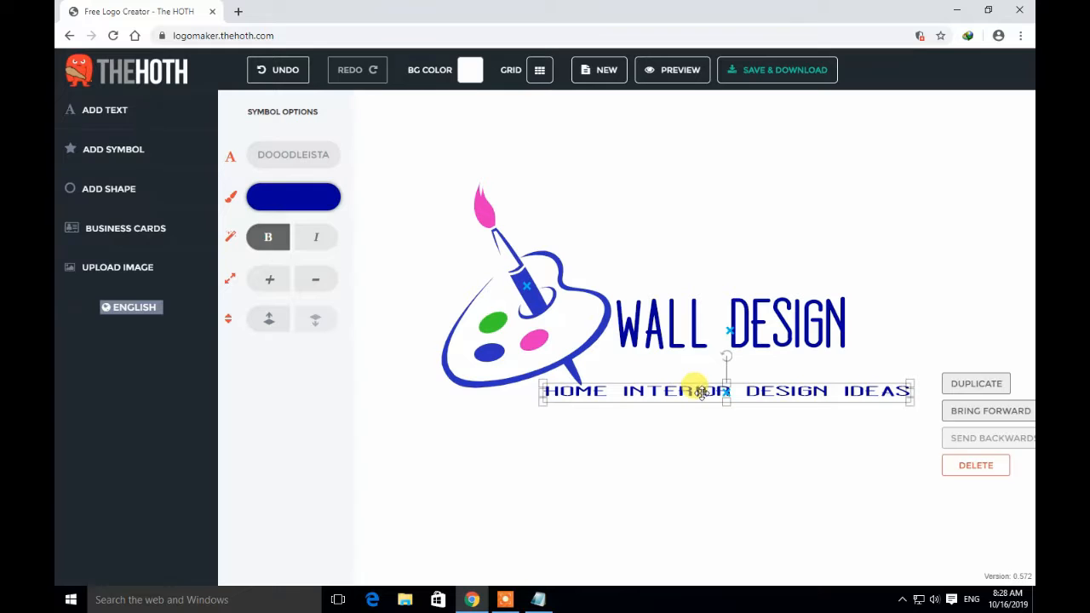
left_click_drag(695, 395, 742, 370)
left_click(742, 369)
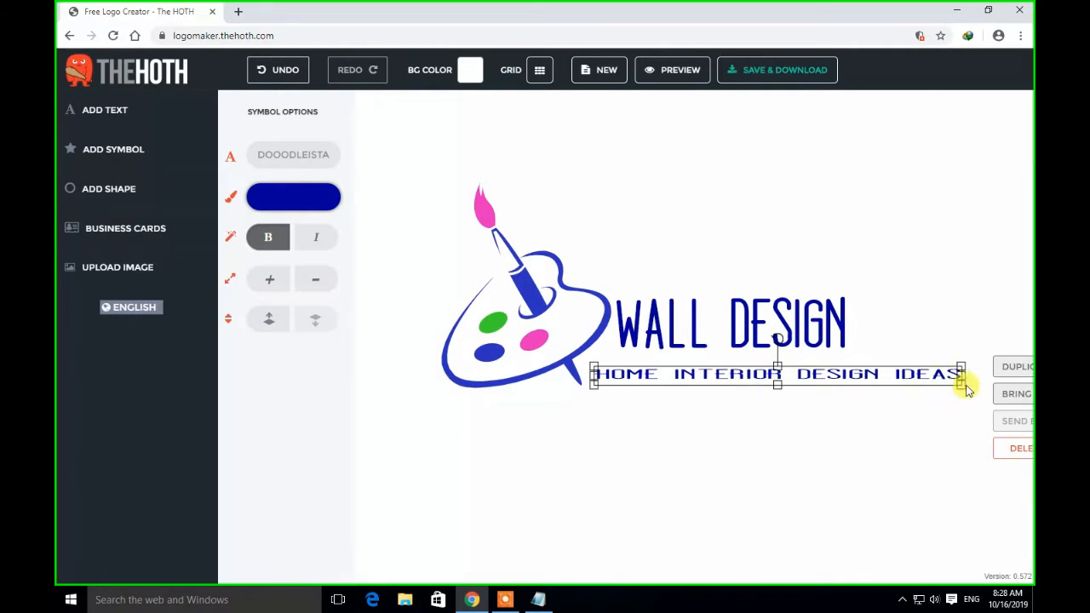
left_click_drag(960, 373, 847, 373)
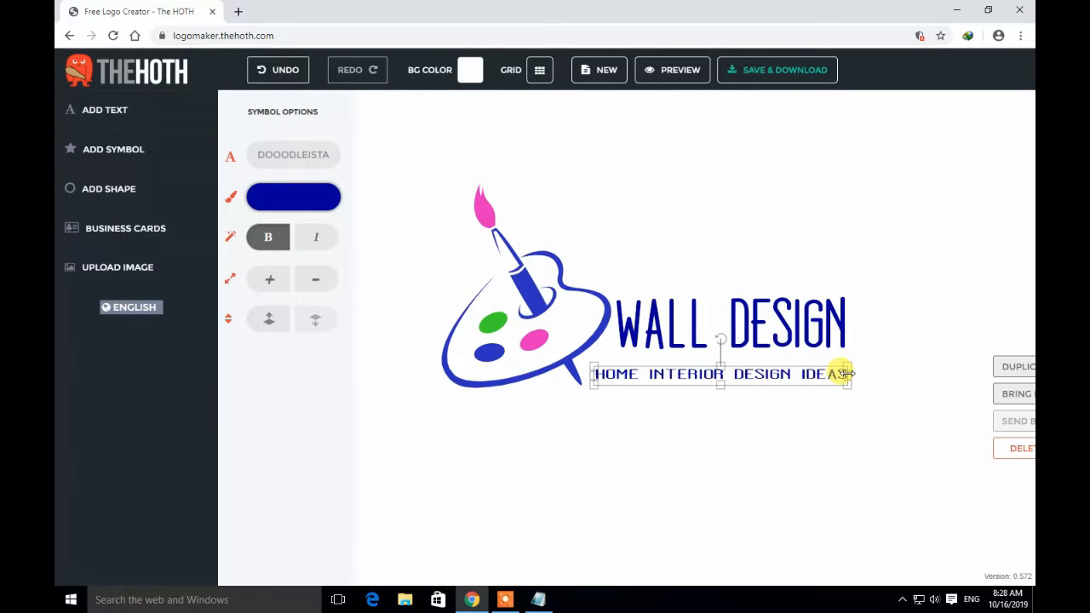
left_click(764, 433)
left_click(687, 336)
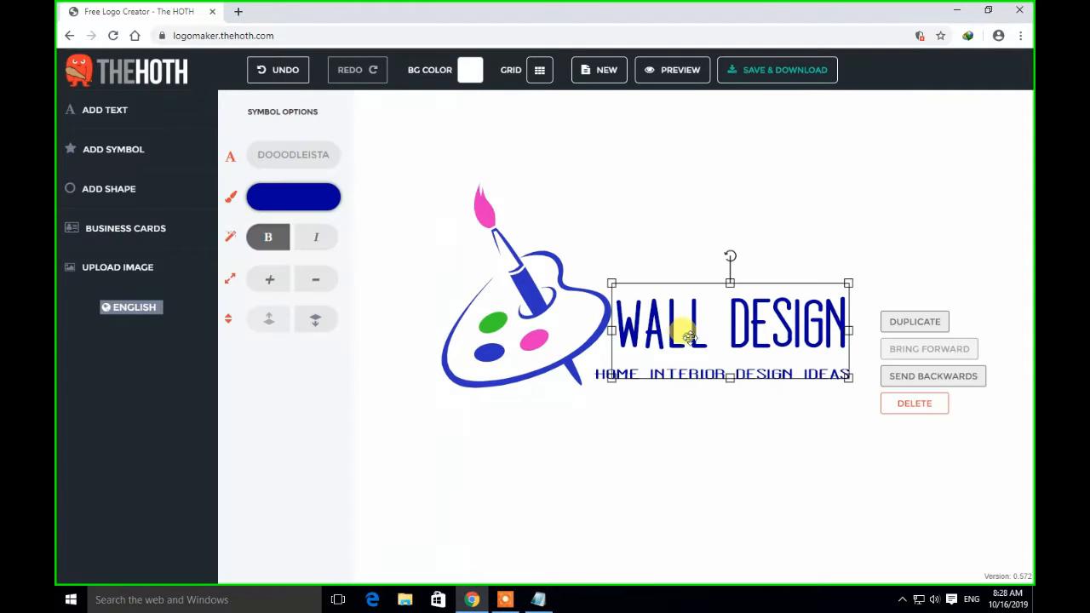
left_click(691, 449)
left_click(673, 342)
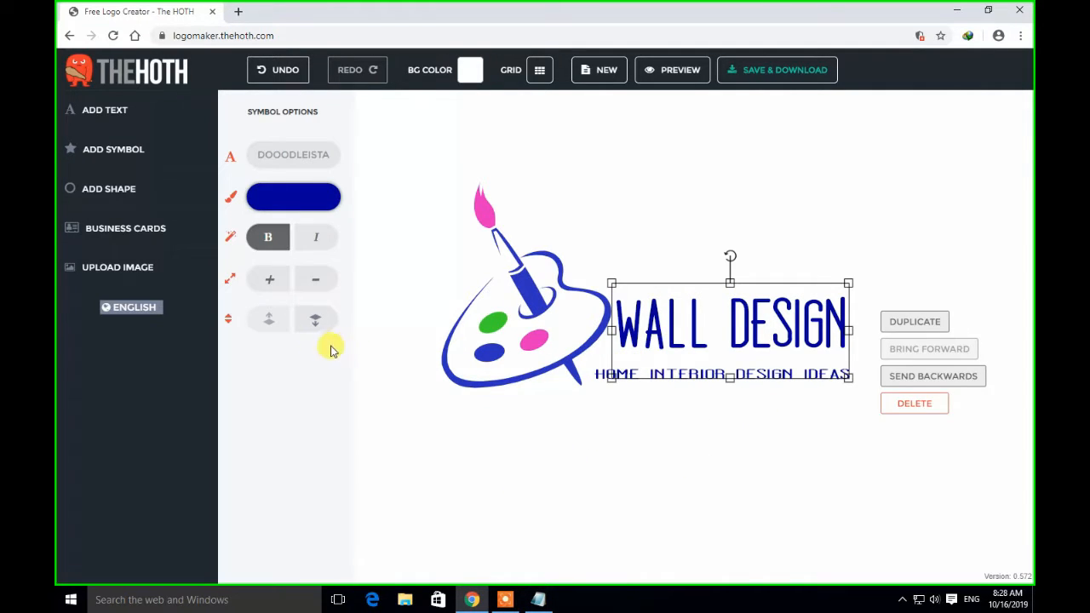
left_click(279, 239)
left_click(279, 239)
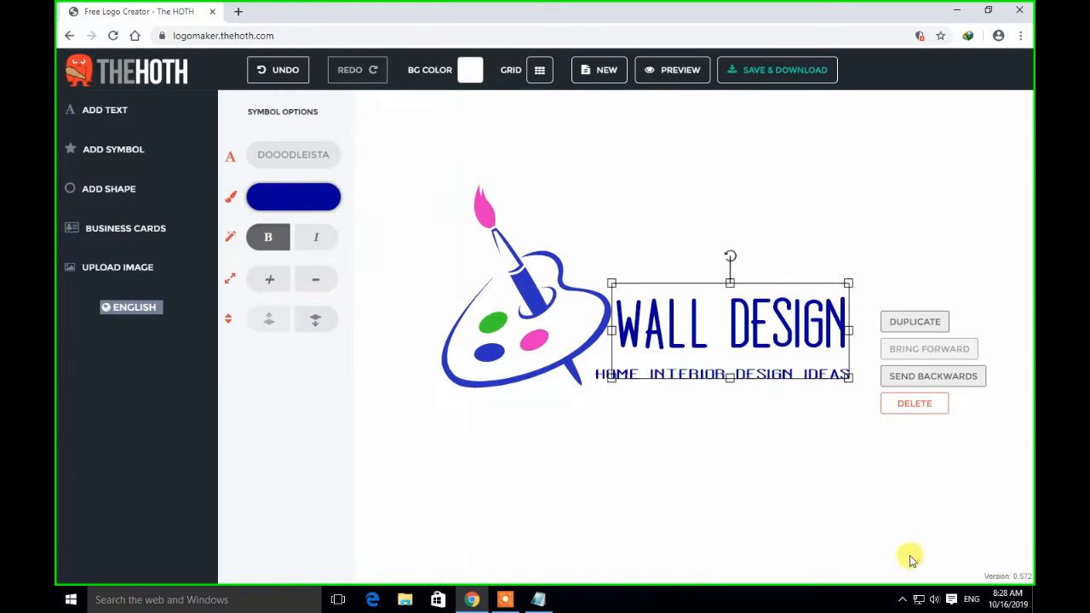
left_click(903, 600)
left_click(904, 600)
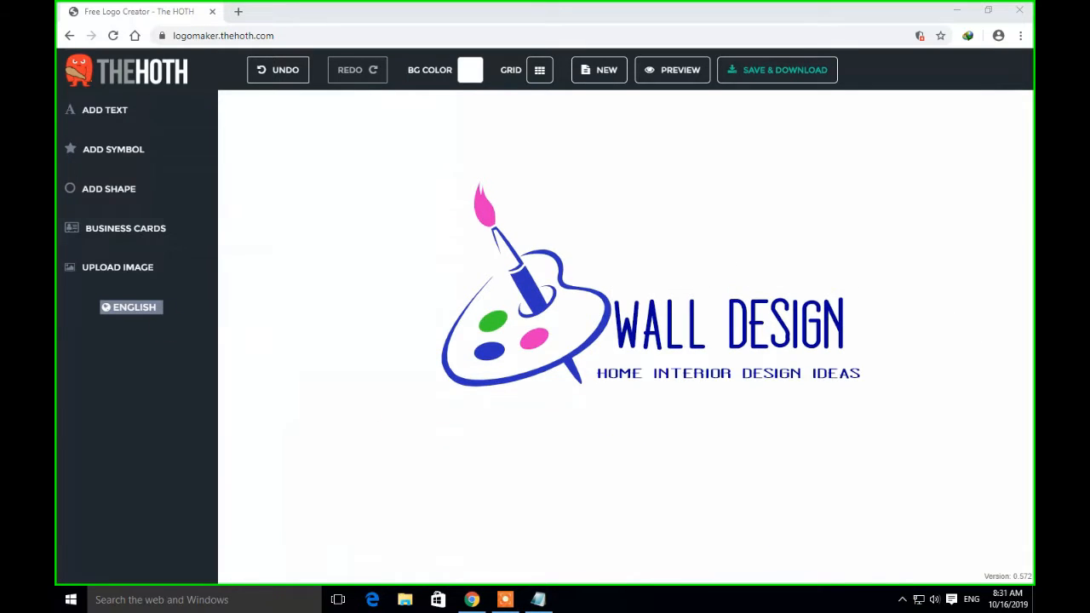
- Add the paintbrush symbol with a blue handle and magenta bristles from the Art and Design category
left_click(123, 202)
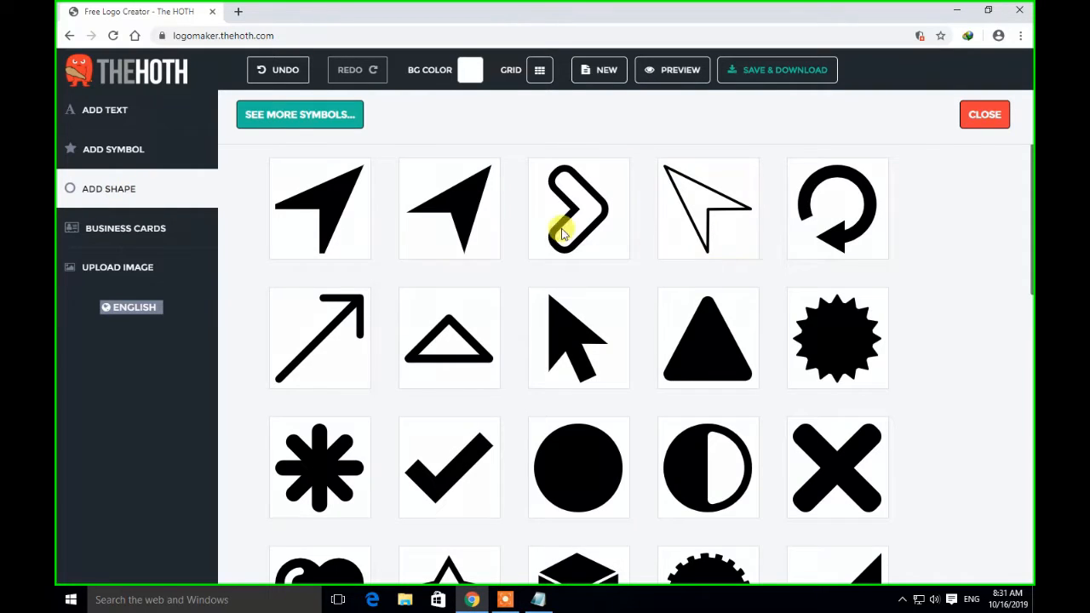
left_click(284, 114)
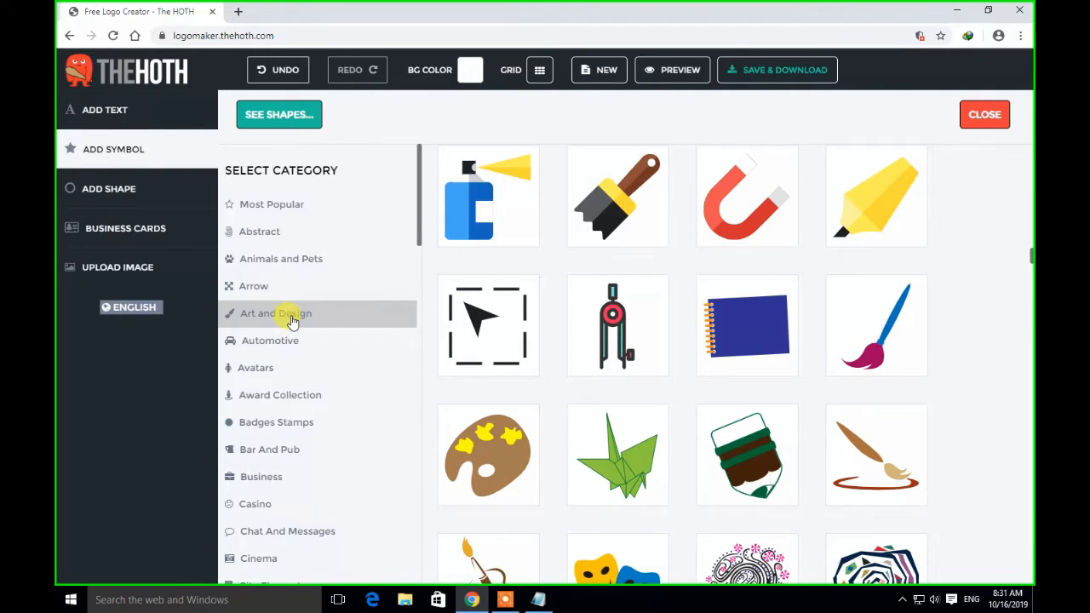
left_click(888, 355)
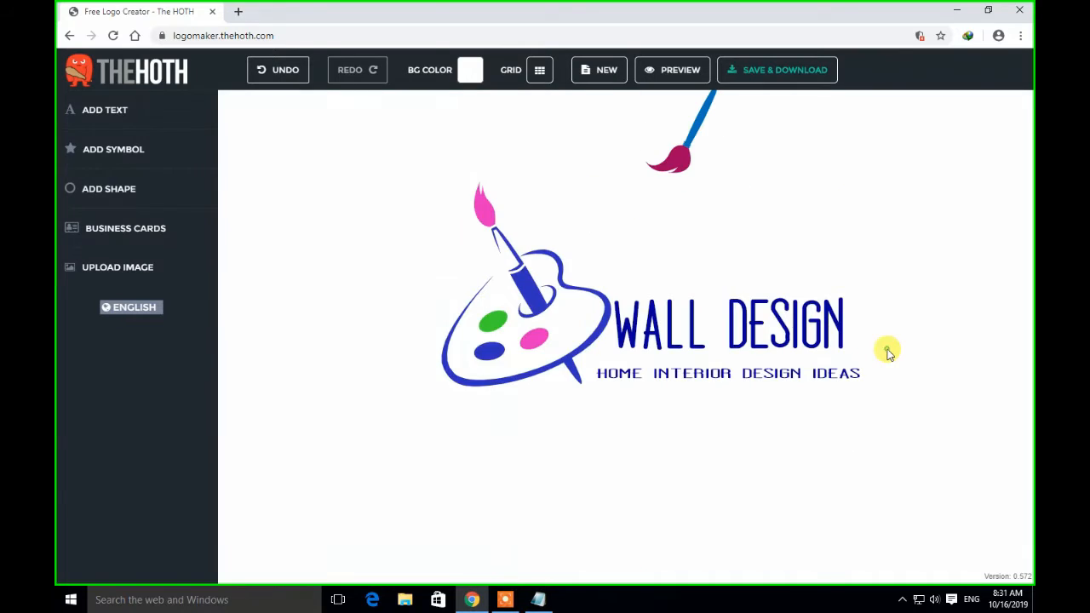
- Rotate the new paintbrush so its bristles point up, and place its handle over the letter I of "DESIGN"
left_click(675, 151)
left_click_drag(694, 158, 681, 236)
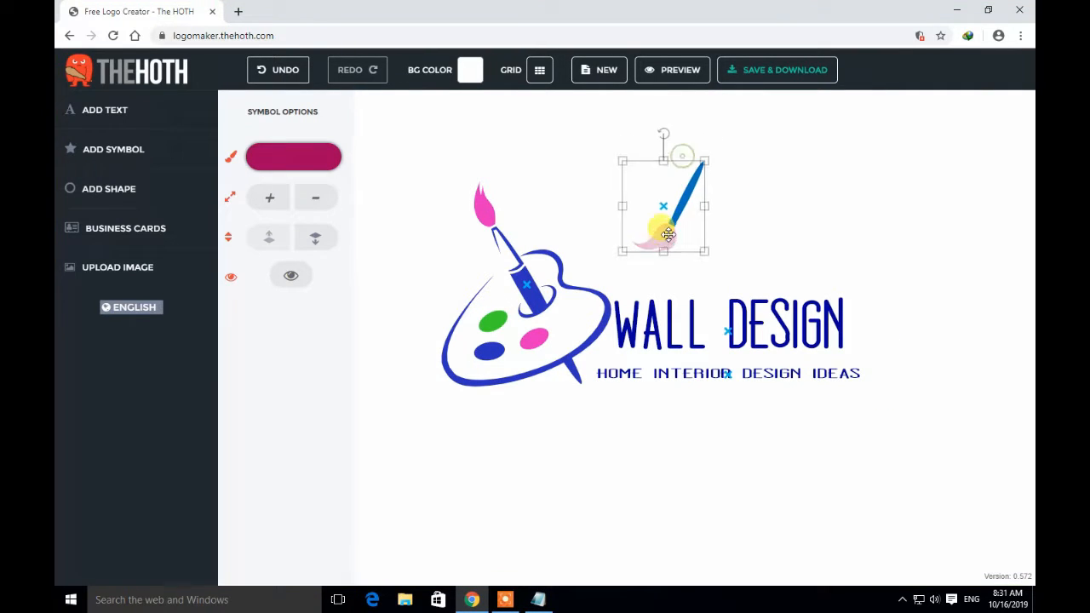
mouse_move(662, 132)
left_mouse_down()
mouse_move(757, 149)
mouse_move(725, 261)
mouse_move(698, 271)
left_mouse_up()
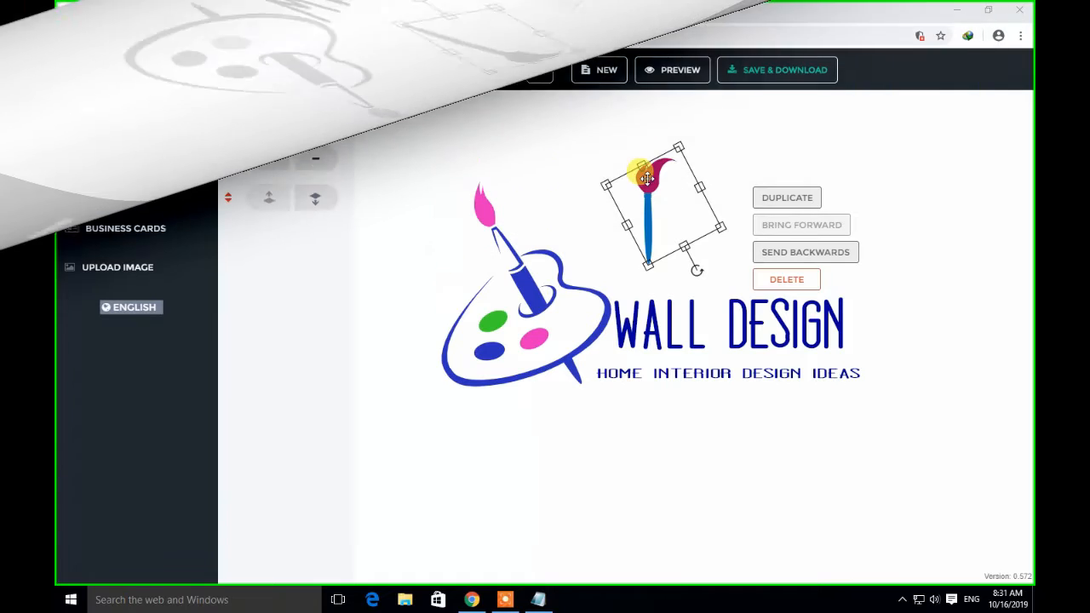
left_click(665, 187)
mouse_move(665, 186)
left_mouse_down()
mouse_move(798, 254)
mouse_move(793, 266)
left_mouse_up()
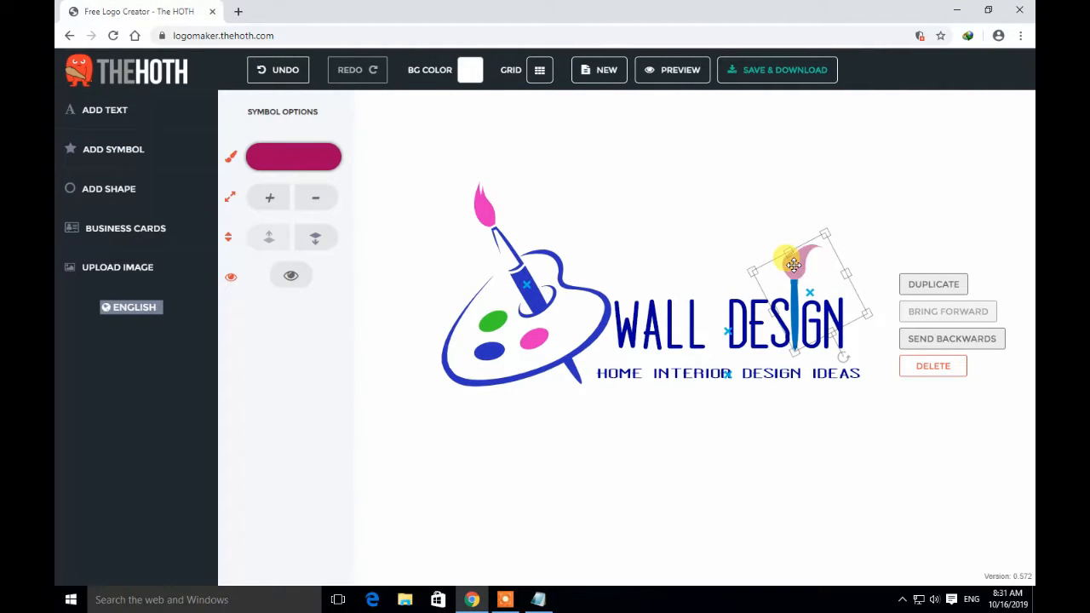
left_click(792, 443)
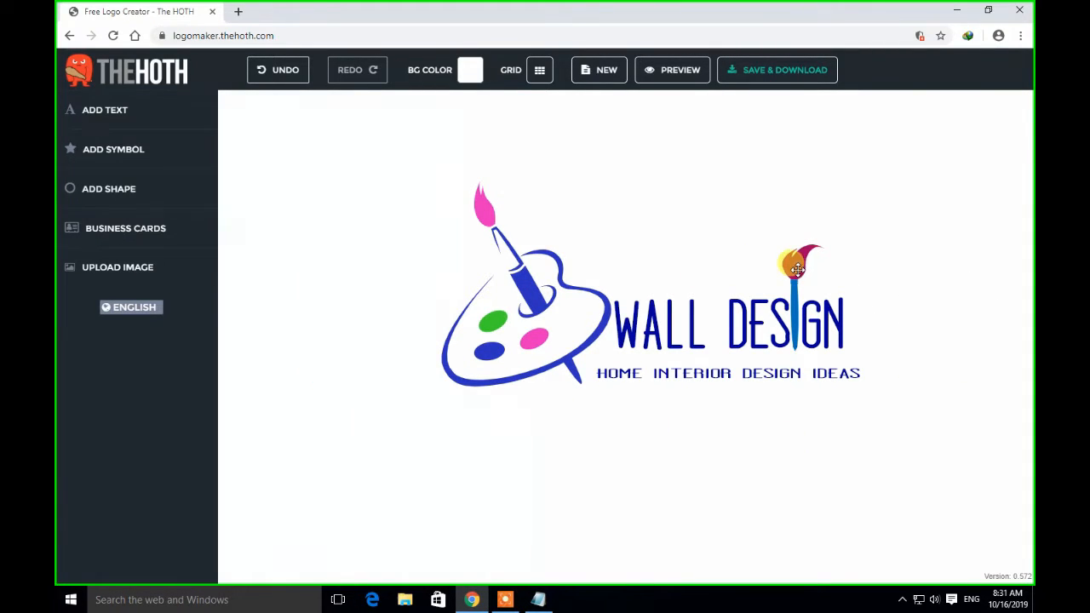
- Fine-tune the paintbrush's position over the I of "DESIGN" and enlarge it very slightly
left_click(797, 269)
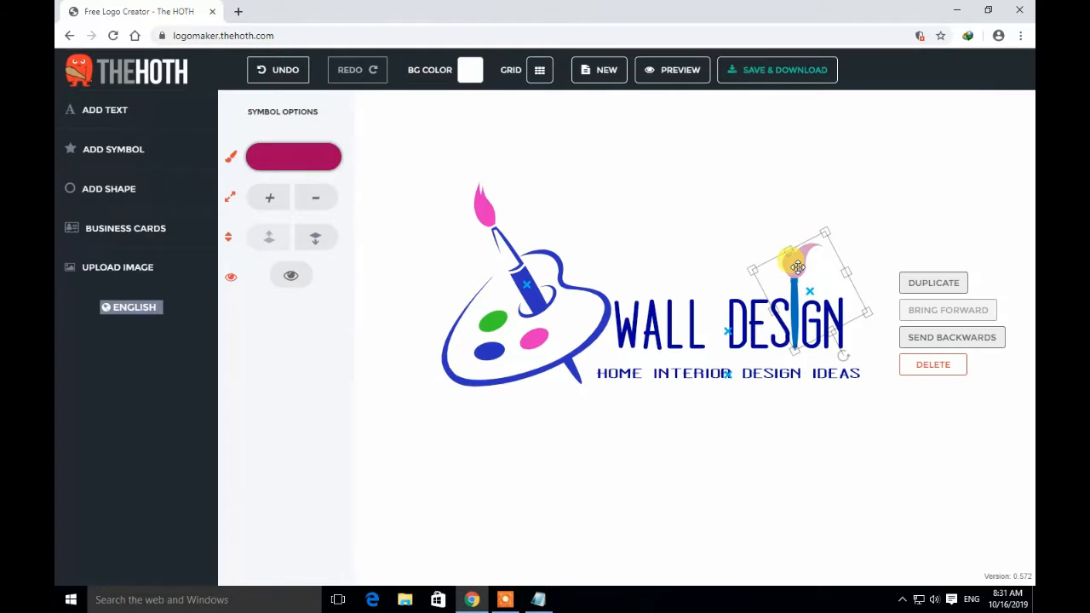
left_click_drag(797, 267, 797, 268)
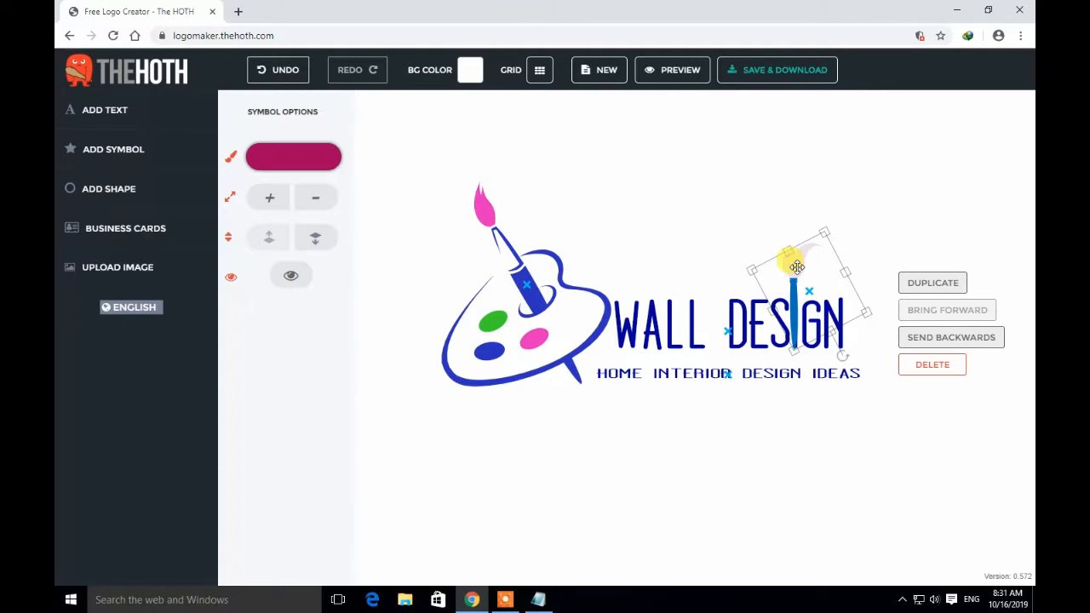
left_click(797, 268)
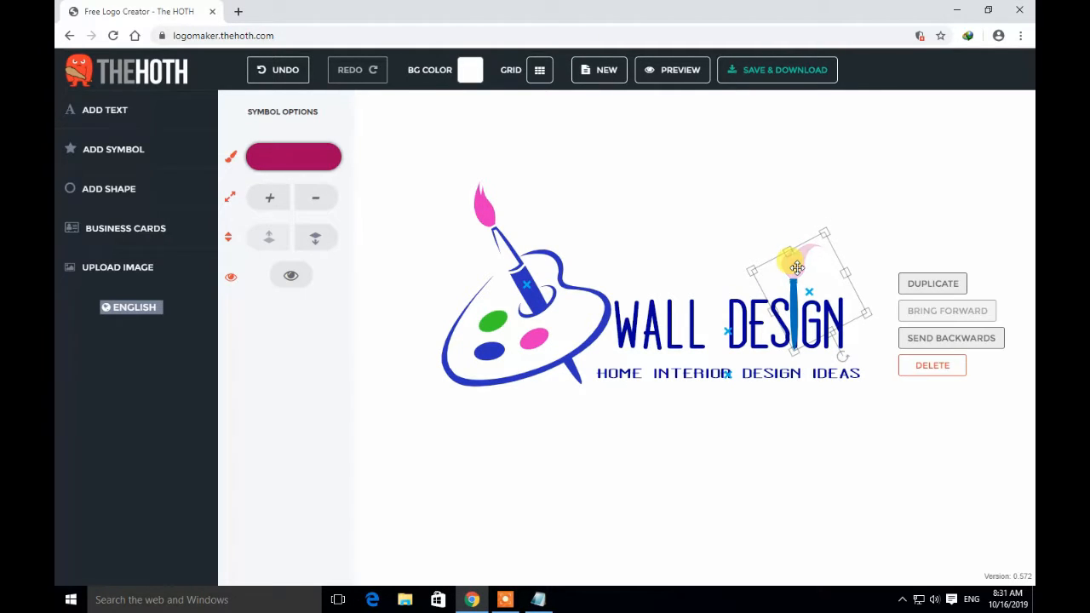
left_click(797, 269)
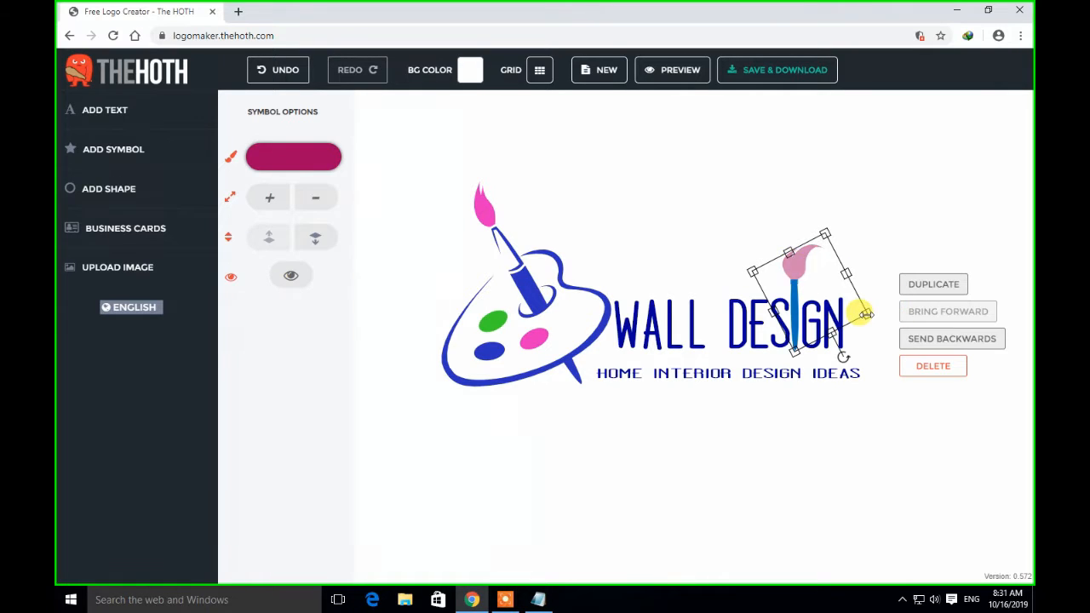
left_click_drag(867, 314, 867, 314)
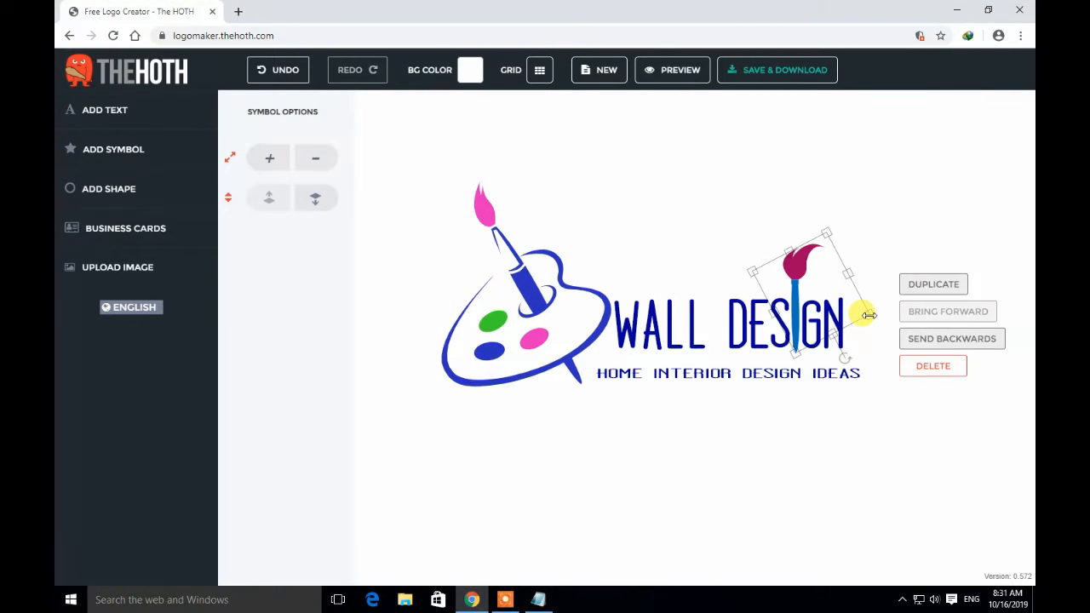
left_click(797, 271)
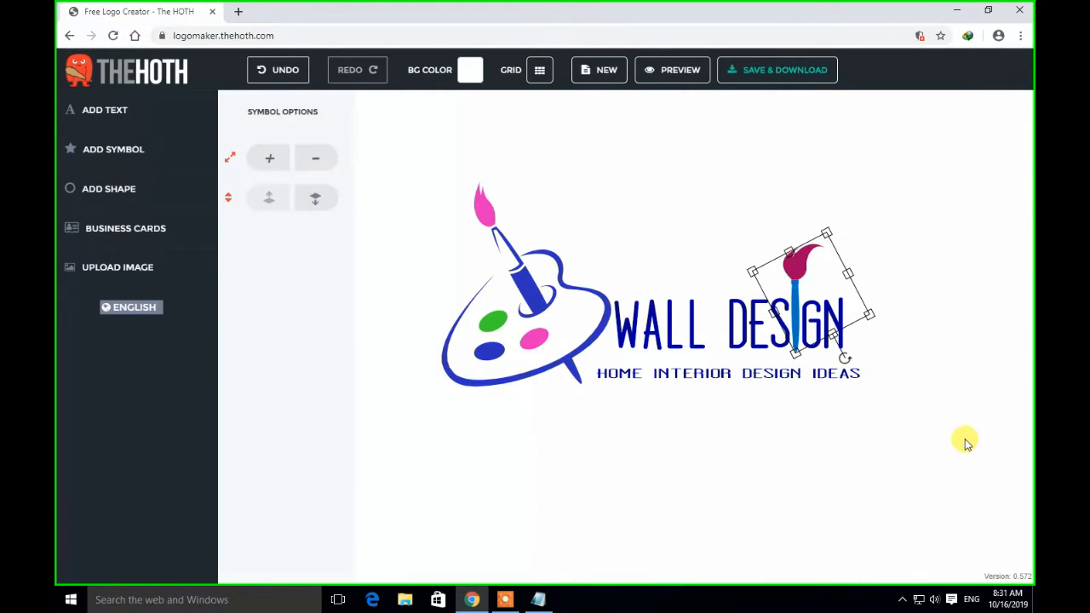
- Rotate the paintbrush slightly so its handle stands upright as the letter I, and deselect it
left_click(963, 437)
left_click(830, 329)
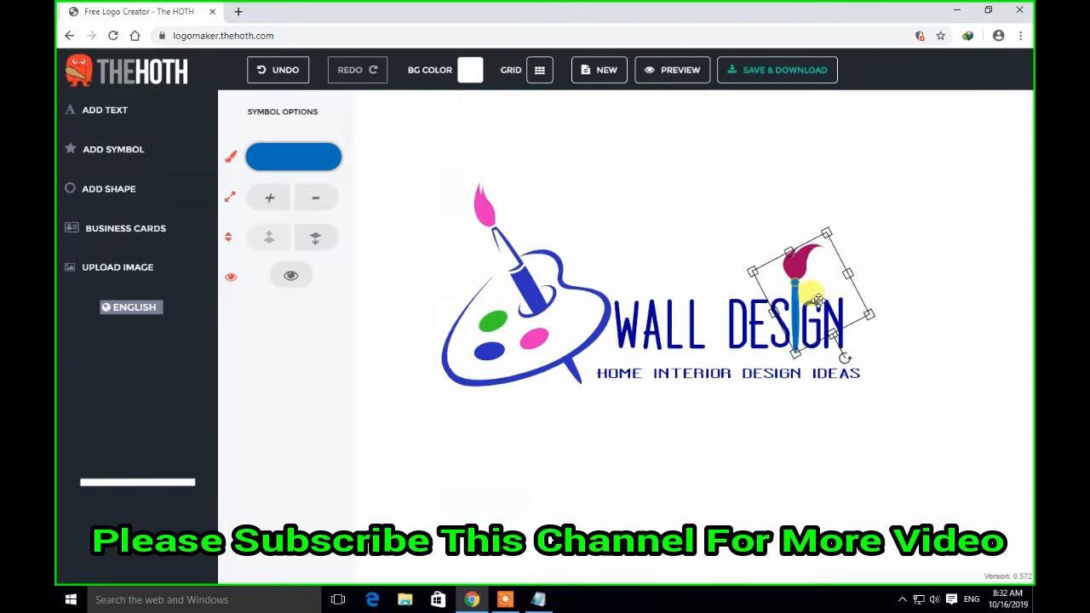
mouse_move(849, 361)
left_mouse_down()
mouse_move(836, 350)
mouse_move(841, 360)
left_mouse_up()
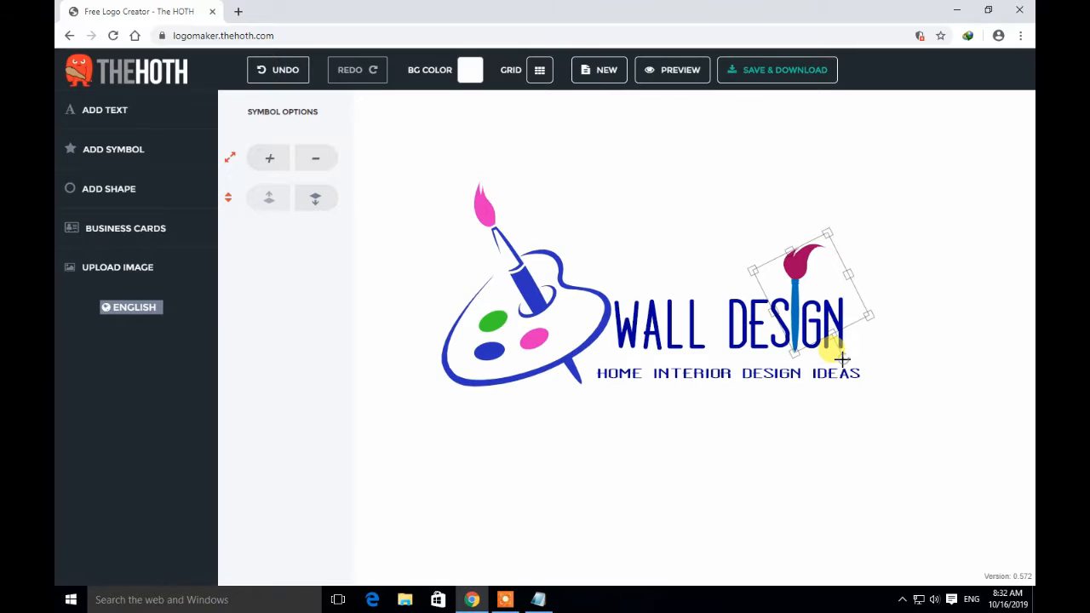
left_click(840, 473)
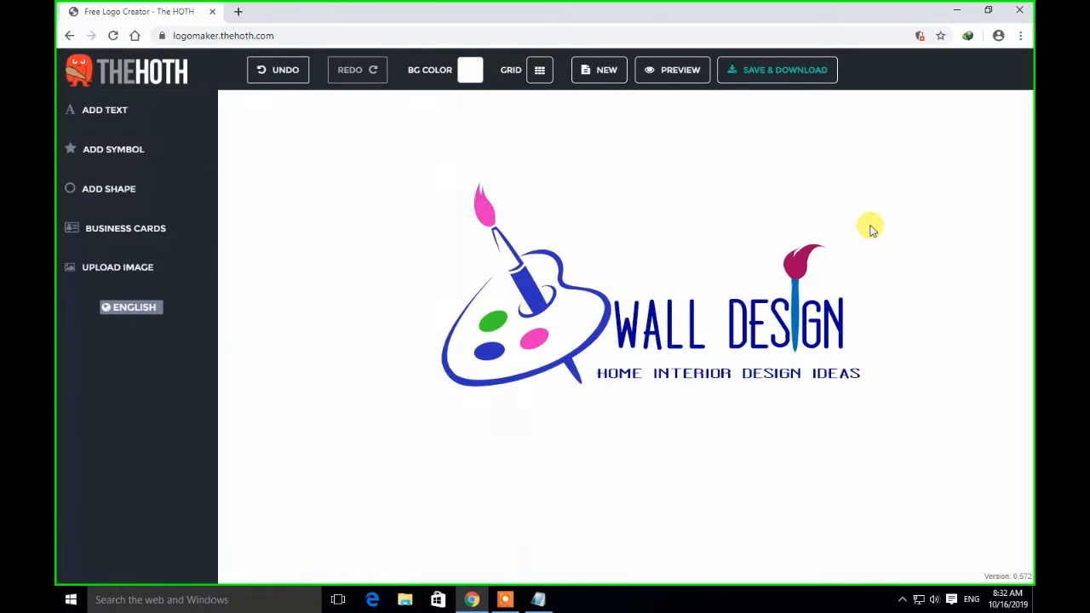
left_click(878, 407)
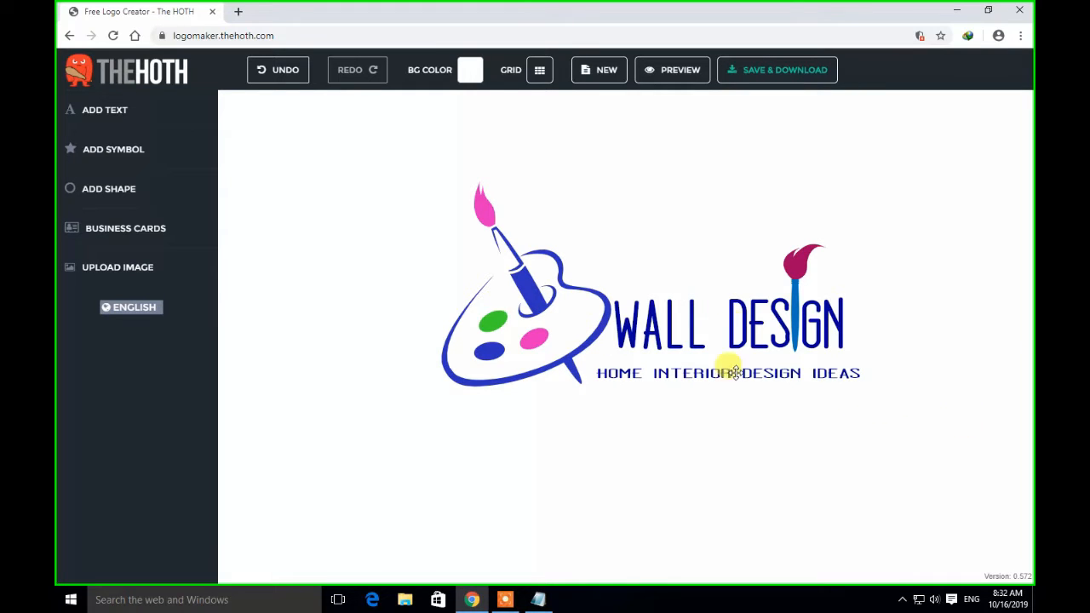
left_click(800, 264)
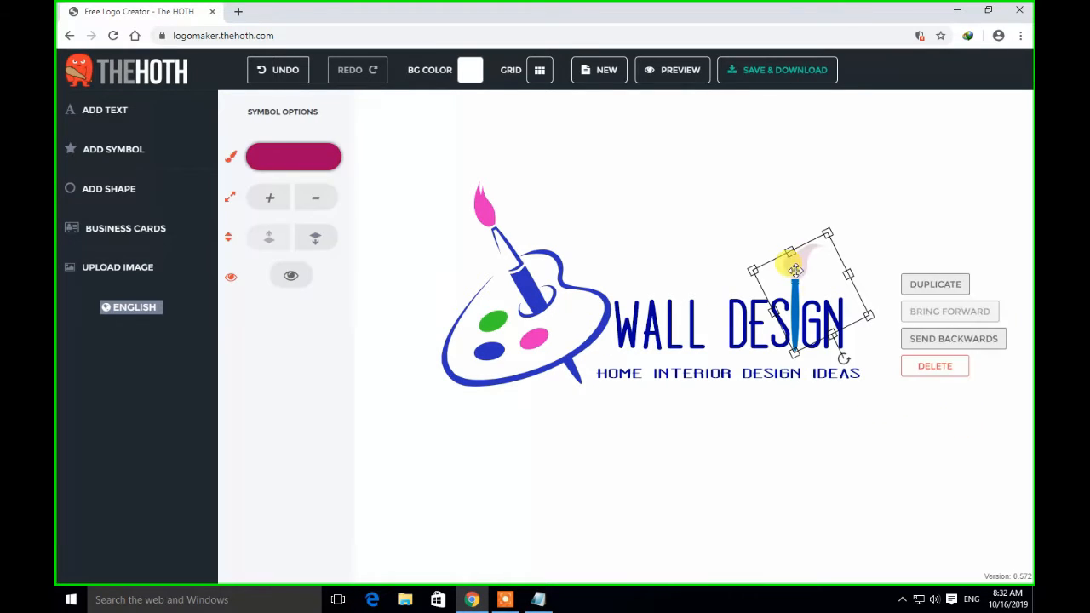
left_click(856, 476)
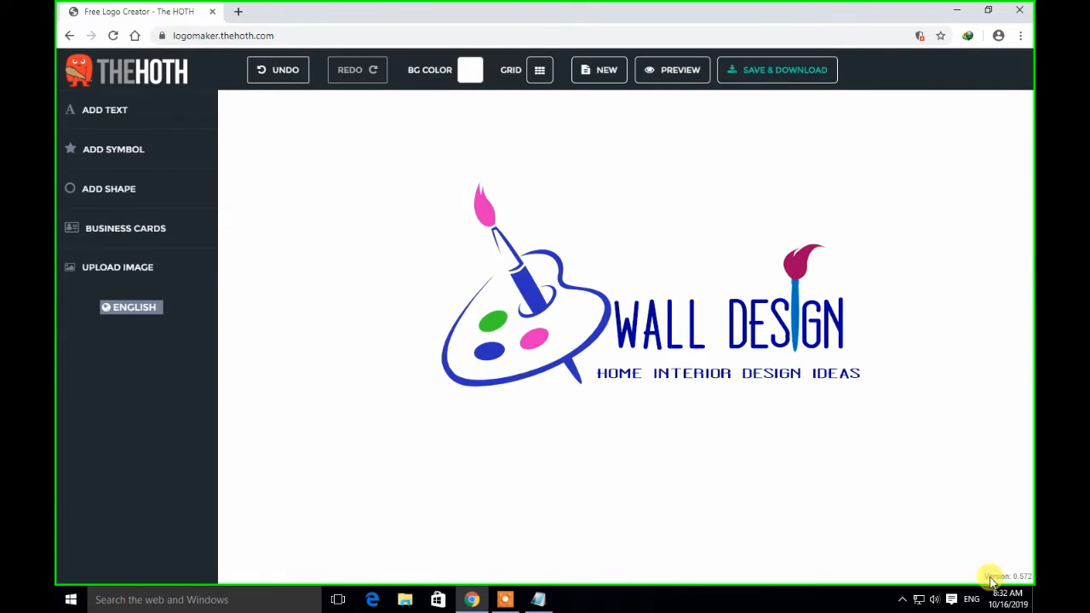
left_click(901, 601)
left_click(900, 601)
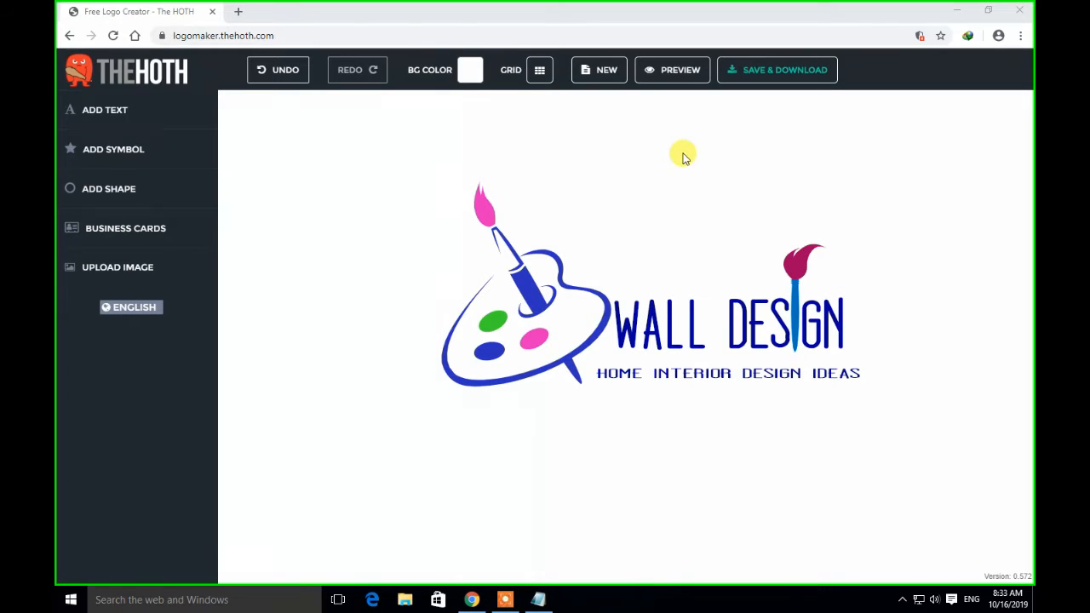
- Preview the logo on the T-shirt, mug, tablet and business card mockups, and dismiss the preview and the free domain offer
left_click(669, 73)
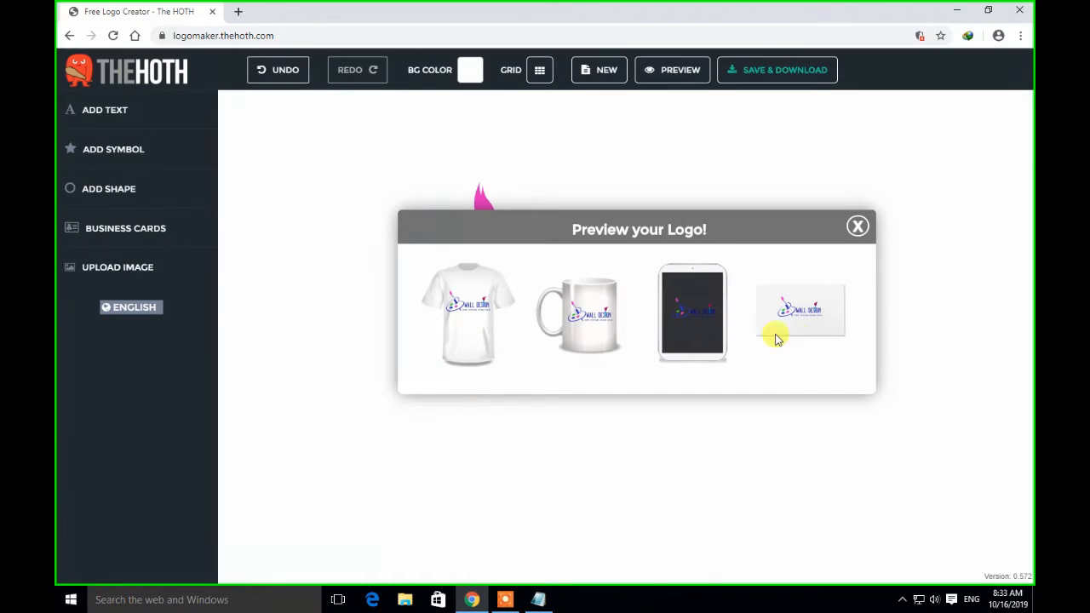
left_click(858, 226)
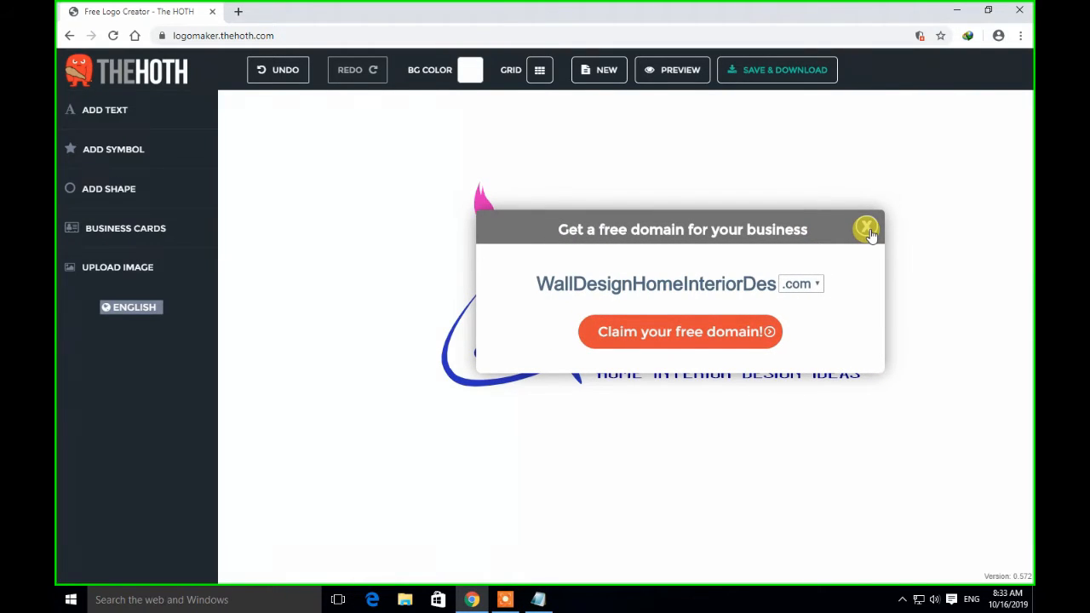
left_click(866, 228)
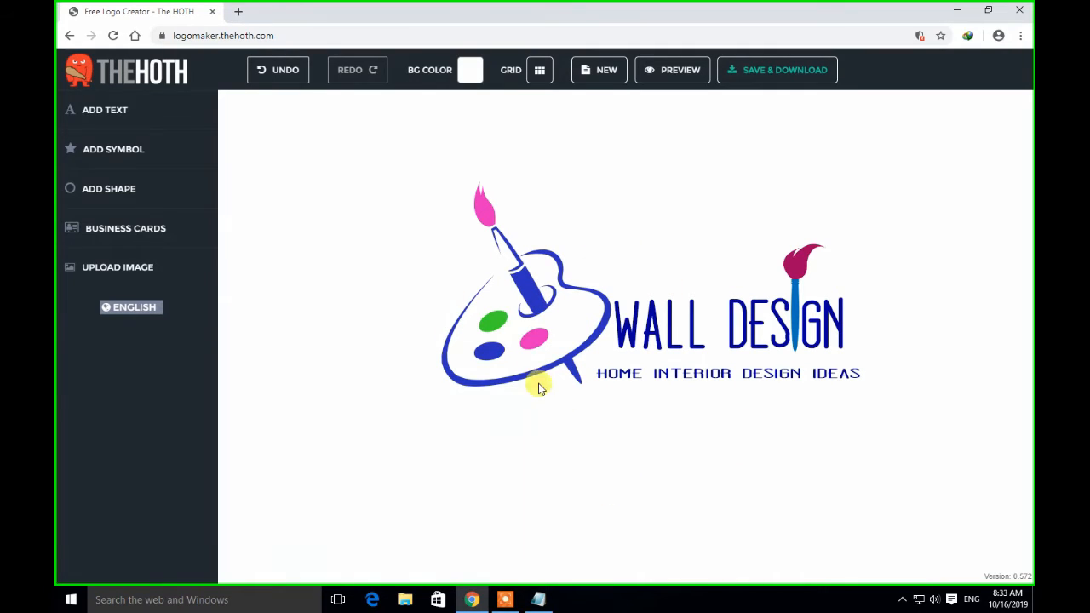
left_click(902, 600)
left_click(902, 600)
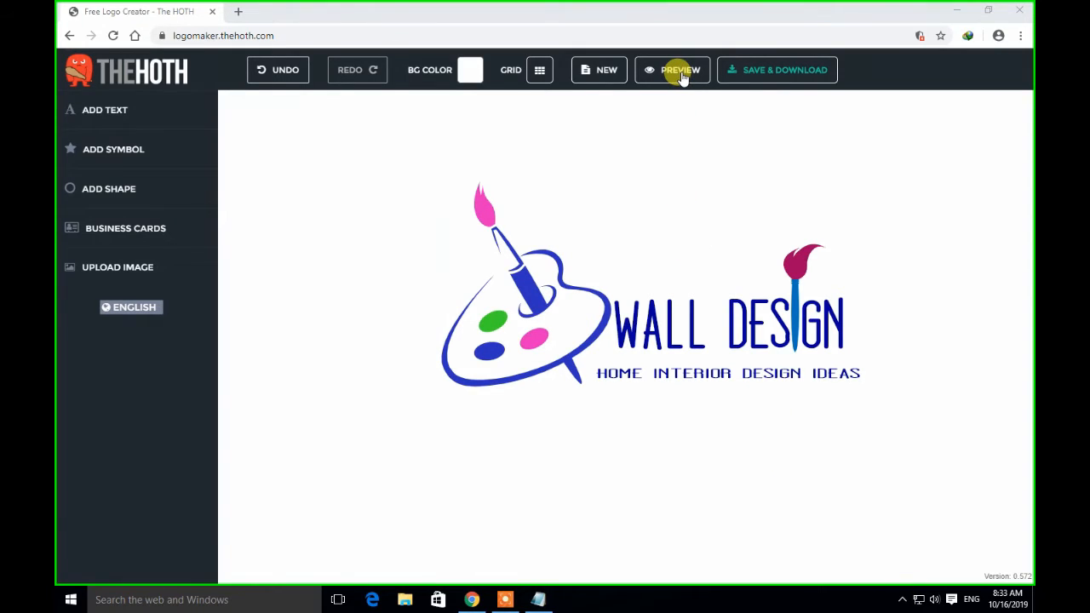
- Start saving the logo project for download and fill in the e-mail address, correcting its missing dot
left_click(773, 71)
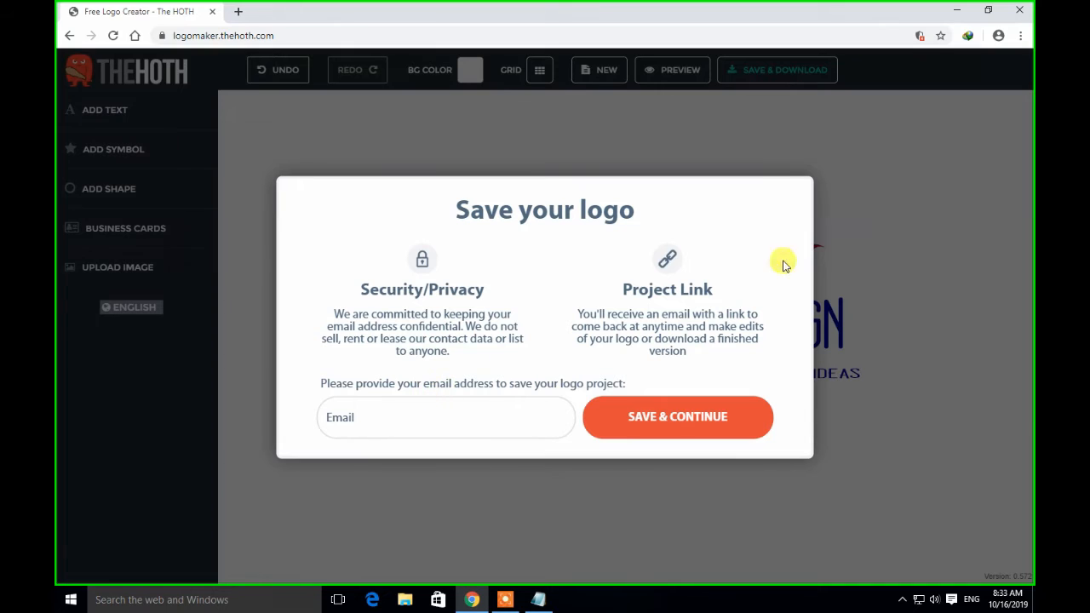
left_click(918, 207)
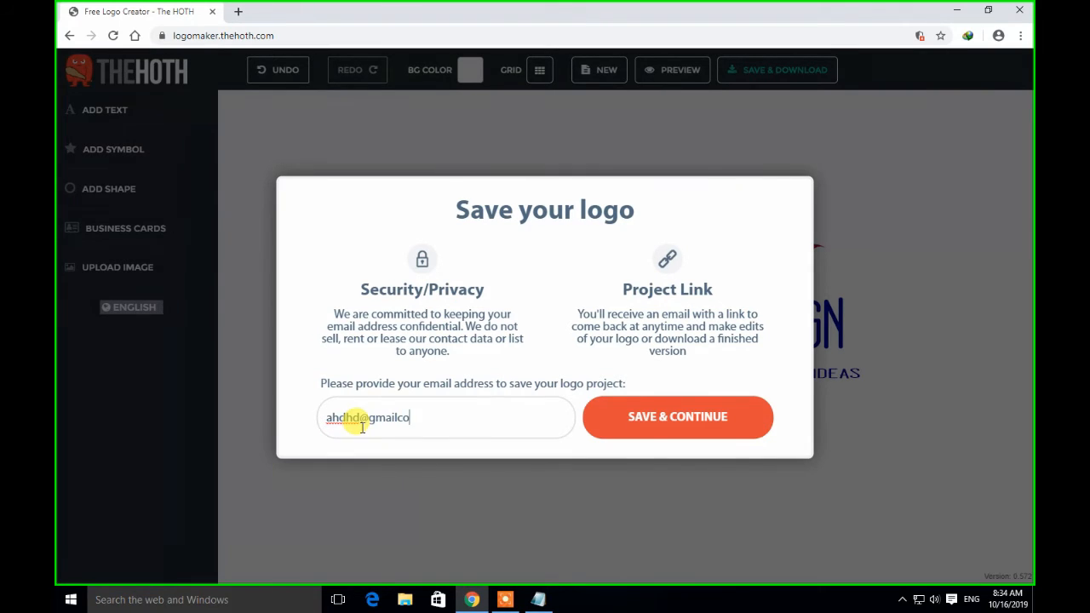
left_click(379, 418)
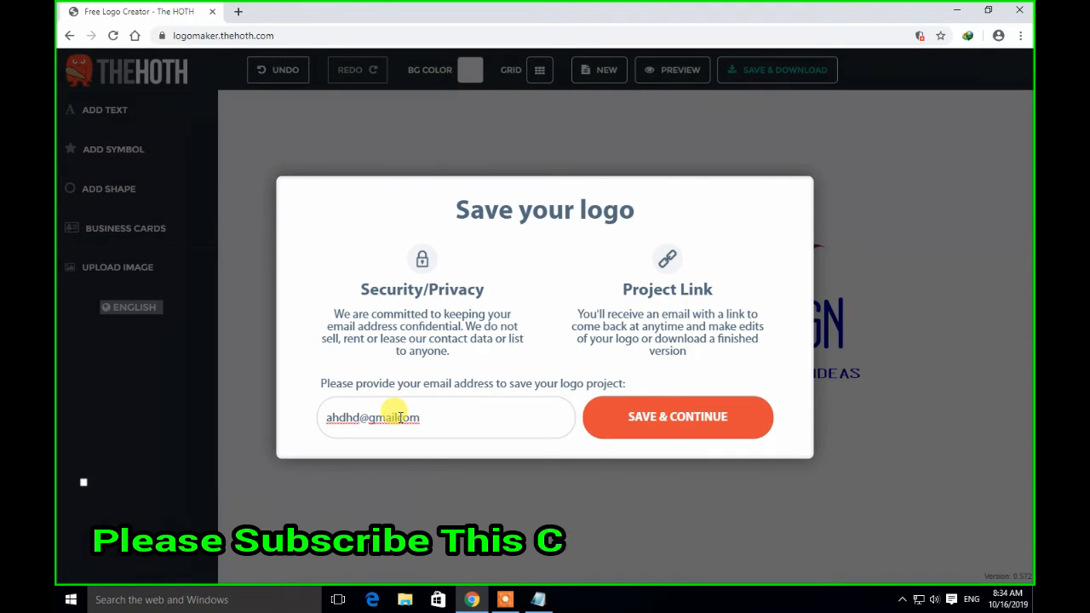
type(".")
left_click(441, 425)
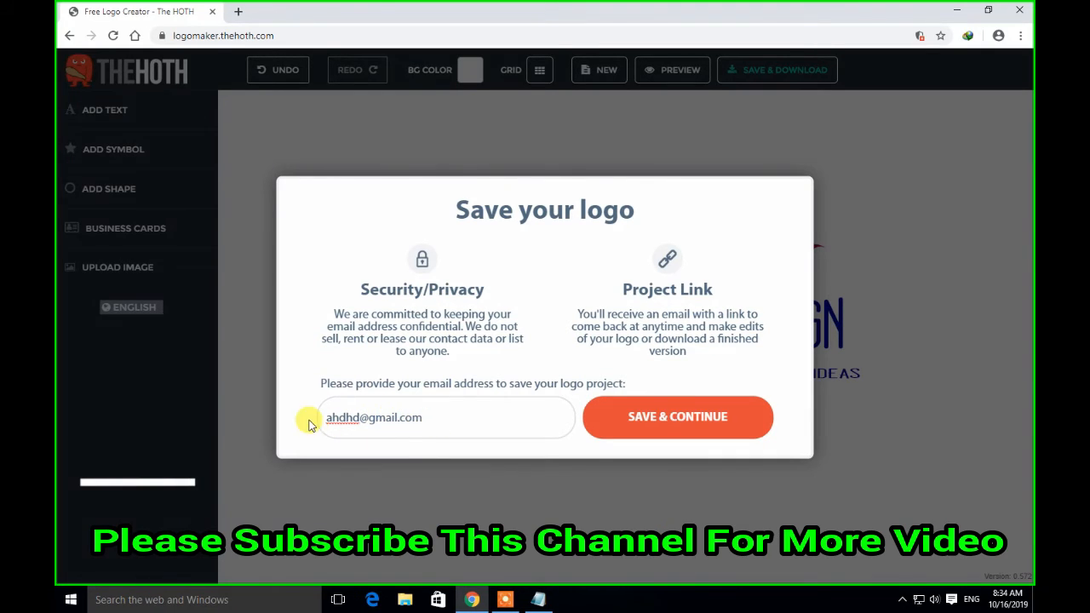